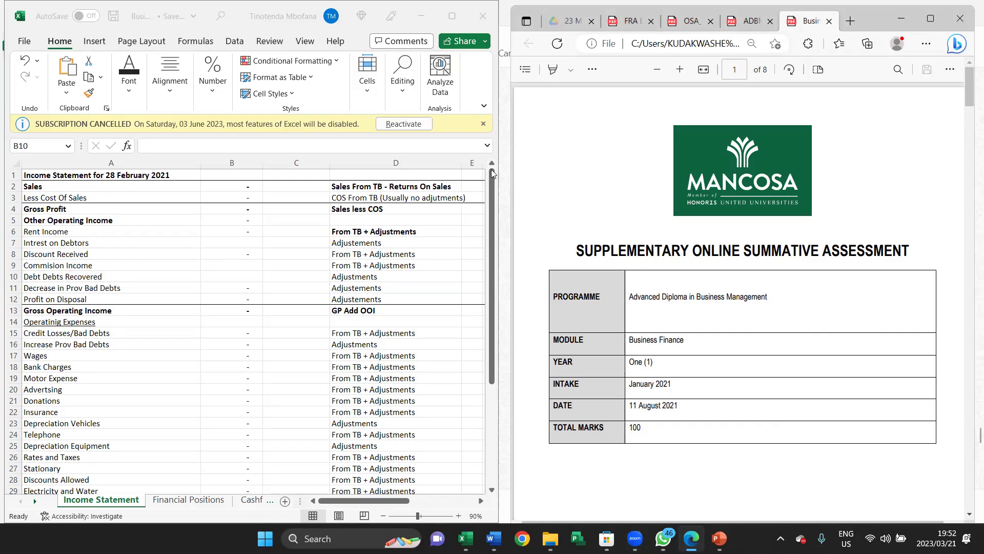
Hide the other operating income rows 6 to 12
{"action": "left_click", "coordinate": [26, 234]}
{"action": "left_click_drag", "start_coordinate": [15, 231], "coordinate": [20, 300]}
{"action": "right_click", "coordinate": [108, 278]}
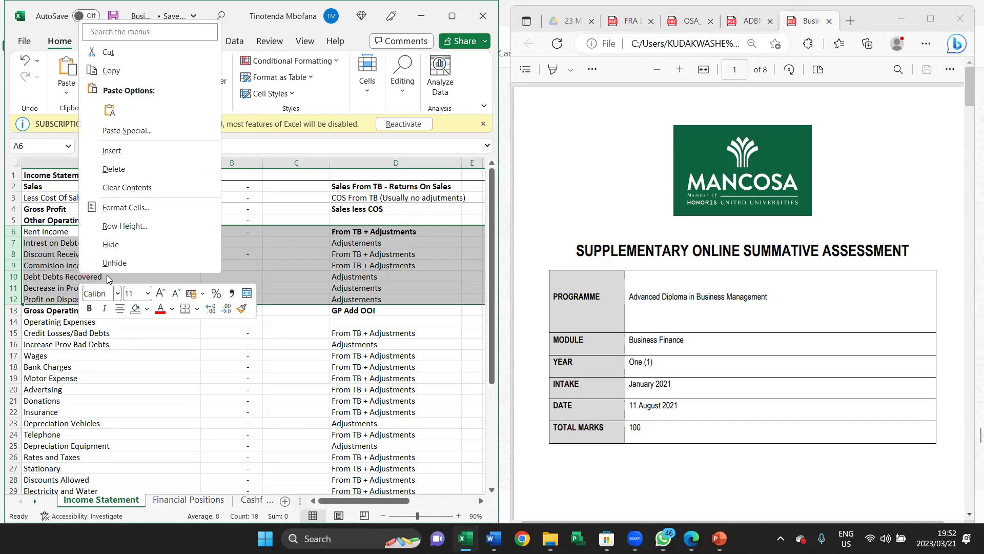
{"action": "left_click", "coordinate": [110, 244]}
Hide the operating expense rows 14 to 33
{"action": "left_click_drag", "start_coordinate": [18, 253], "coordinate": [30, 462]}
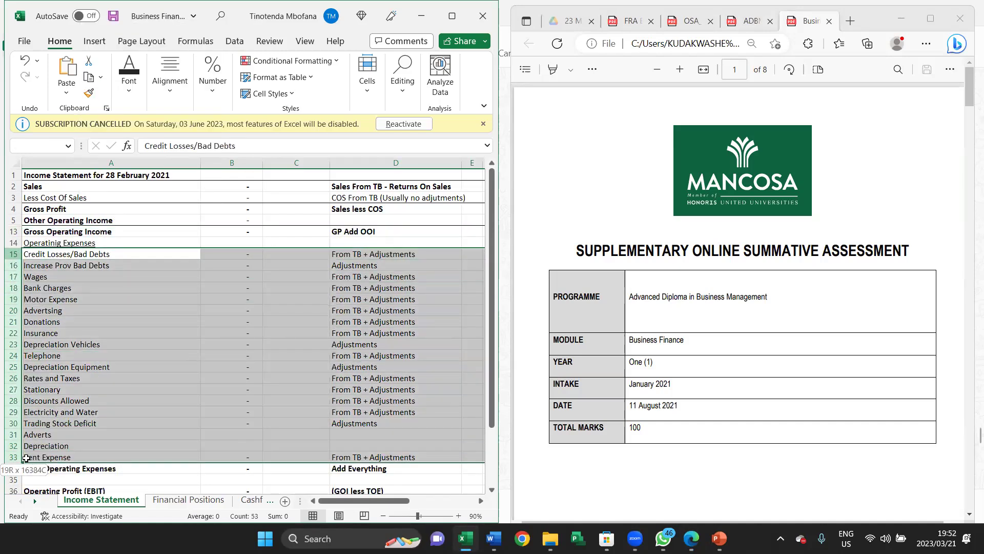
{"action": "left_click_drag", "start_coordinate": [18, 242], "coordinate": [18, 457]}
{"action": "right_click", "coordinate": [79, 344]}
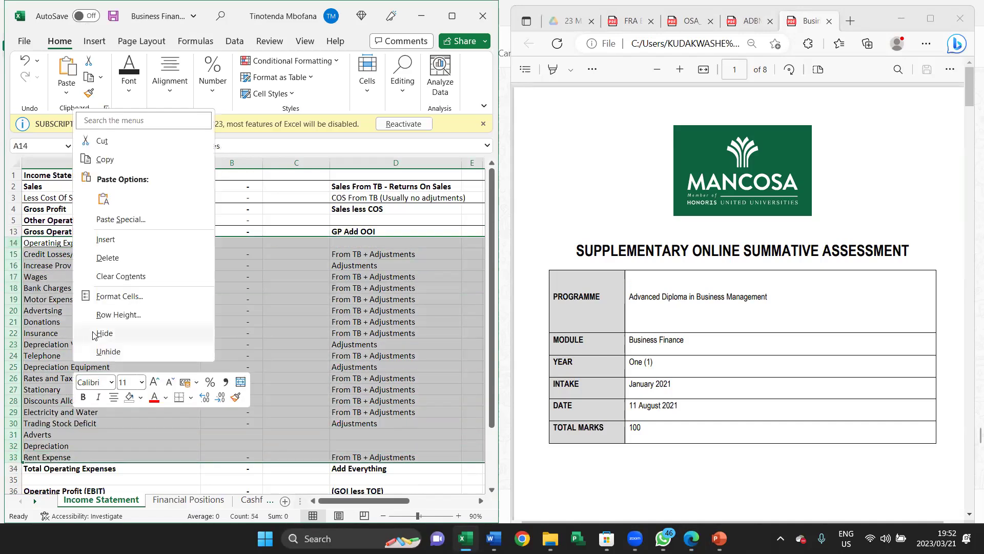
{"action": "left_click", "coordinate": [94, 333]}
Check the Add Interest Income and Less Cost Of Sales rows, then start zooming in
{"action": "left_click_drag", "start_coordinate": [13, 277], "coordinate": [13, 280]}
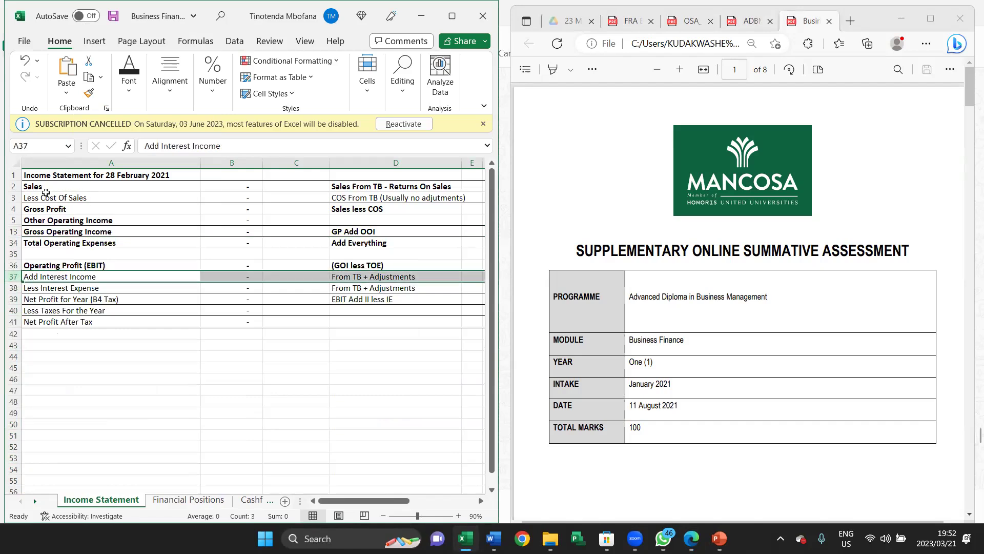
{"action": "left_click", "coordinate": [14, 197]}
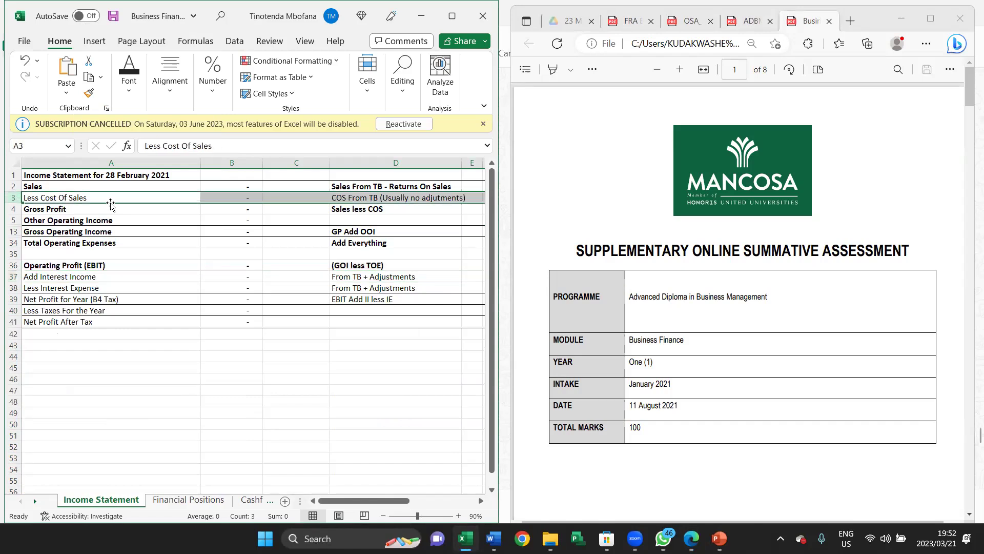
{"action": "mouse_move", "coordinate": [607, 538]}
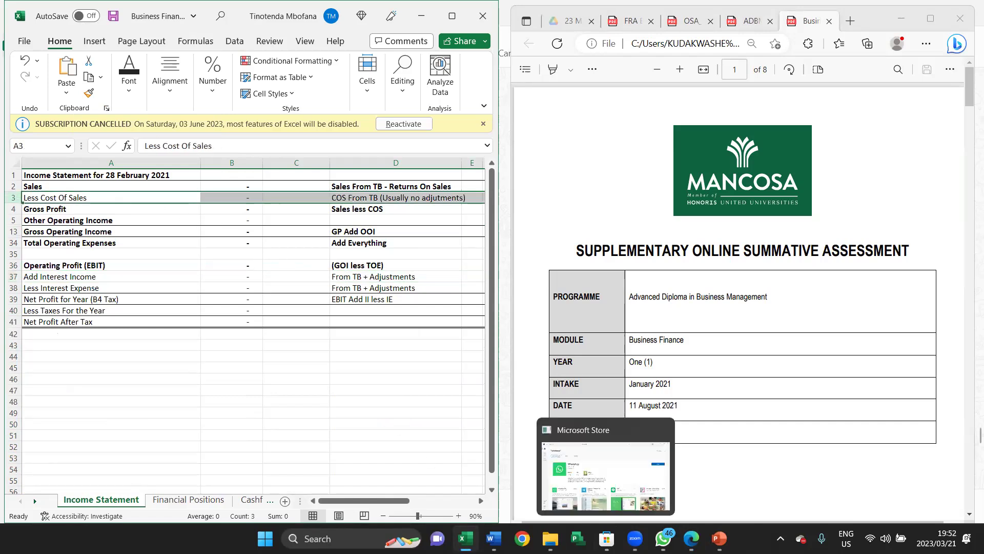
{"action": "left_click", "coordinate": [111, 435]}
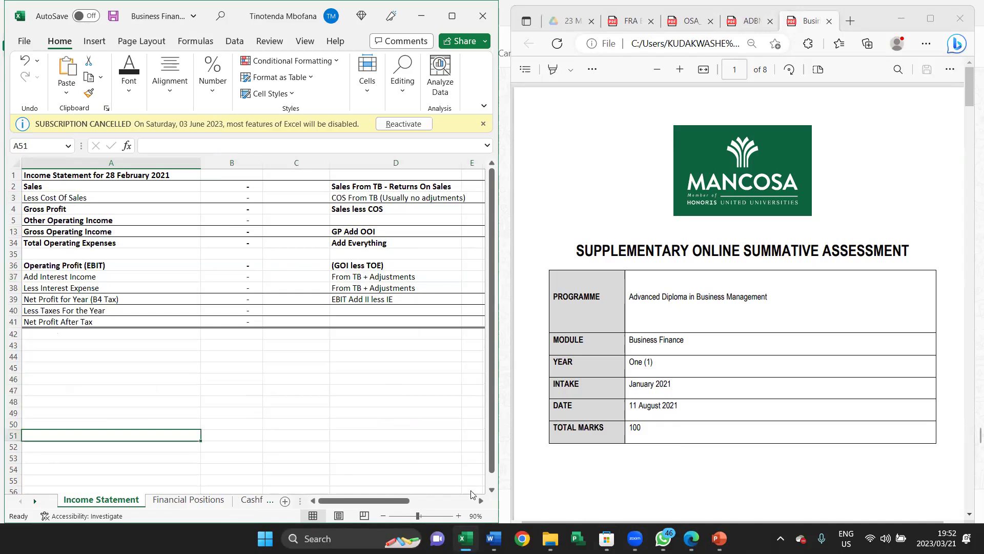
{"action": "left_click", "coordinate": [459, 516]}
Zoom the income statement in step by step until it reaches 160%
{"action": "left_click", "coordinate": [460, 517]}
{"action": "left_click", "coordinate": [460, 516]}
{"action": "left_click", "coordinate": [460, 516]}
{"action": "left_click", "coordinate": [460, 517]}
{"action": "scroll", "coordinate": [450, 485], "scroll_direction": "down", "scroll_amount": 1}
{"action": "scroll", "coordinate": [451, 486], "scroll_direction": "up", "scroll_amount": 5}
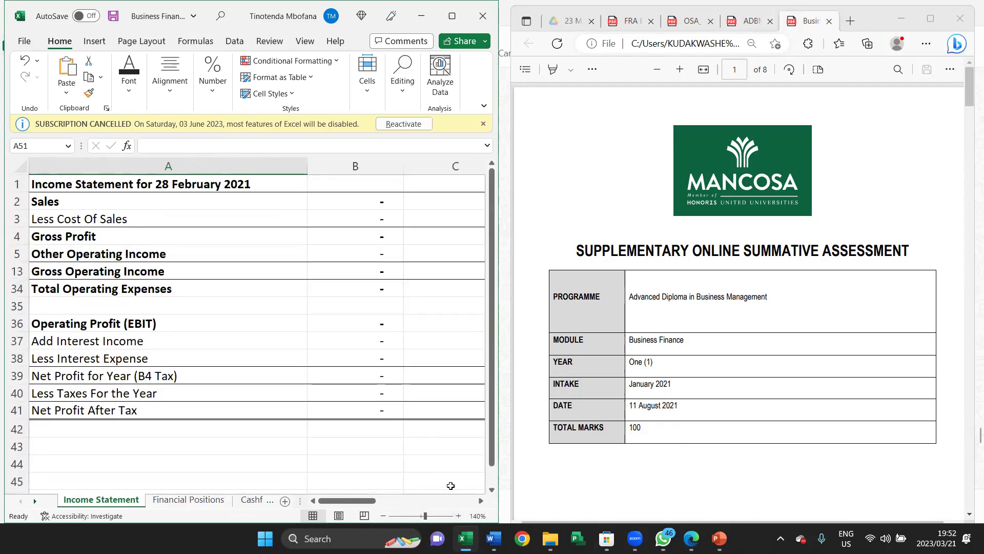
{"action": "left_click", "coordinate": [459, 516]}
{"action": "left_click", "coordinate": [459, 516]}
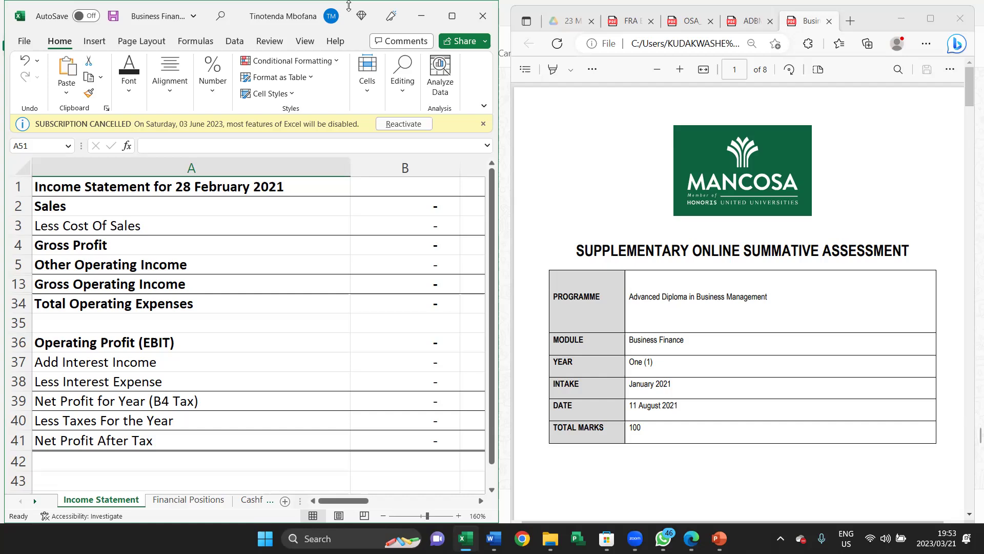
Append '(Sales less Returns)' to the Sales label in cell A2
{"action": "left_click", "coordinate": [94, 201]}
{"action": "double_click", "coordinate": [95, 201]}
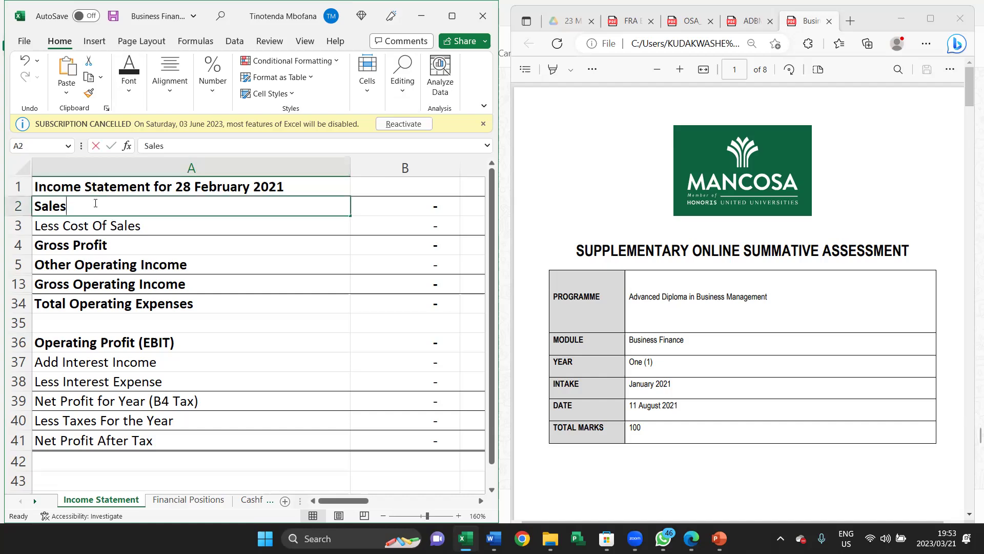
{"action": "type", "text": "("}
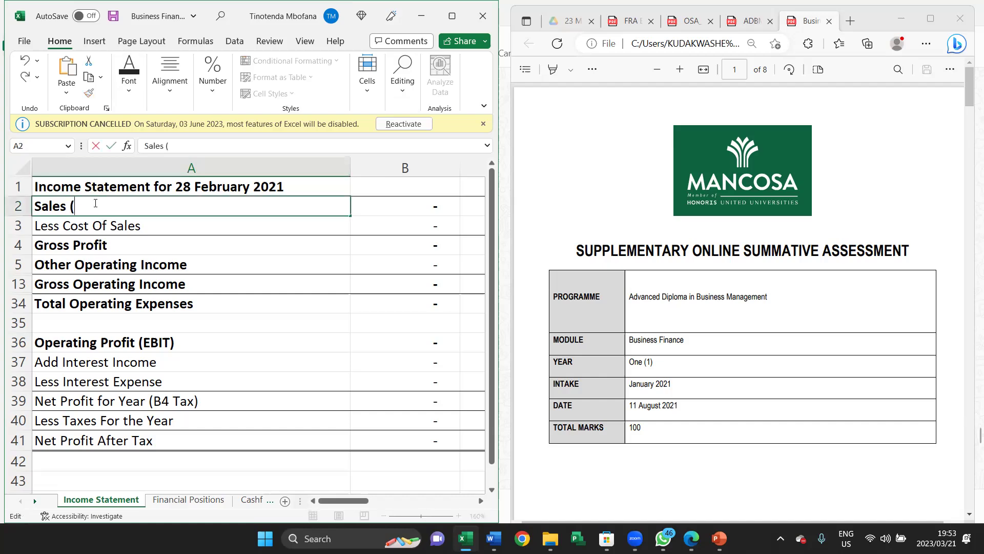
{"action": "type", "text": "Sales less Return"}
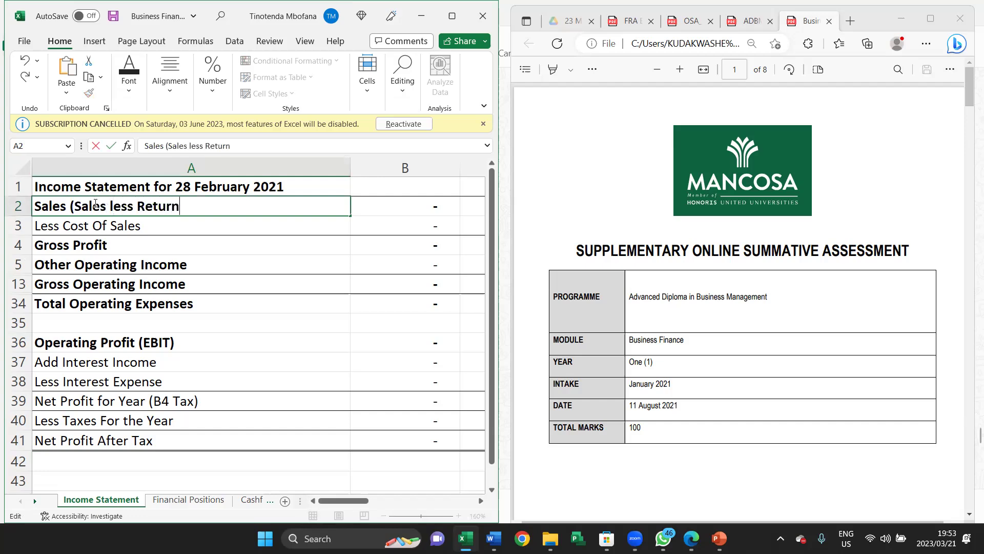
{"action": "type", "text": "s)"}
{"action": "key", "text": "Return"}
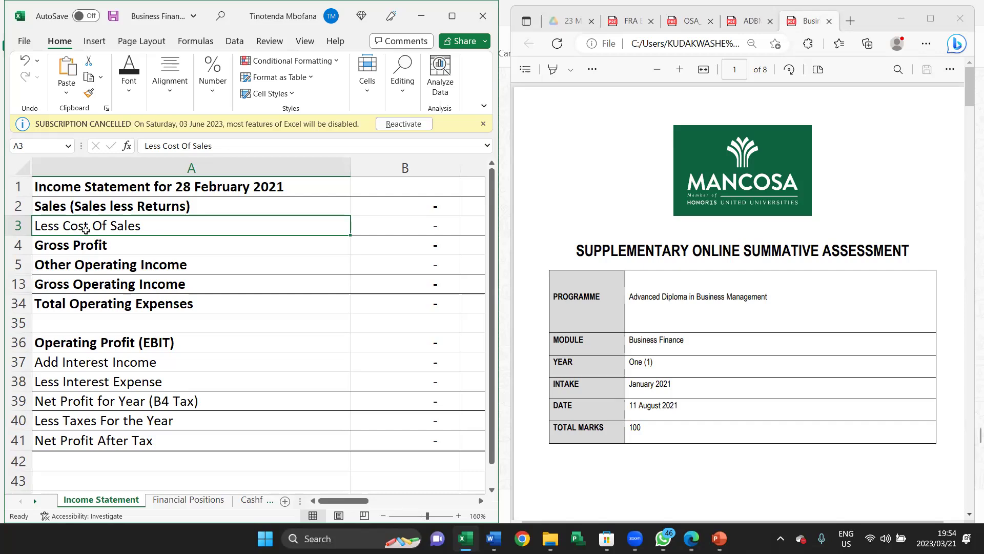
{"action": "left_click", "coordinate": [126, 205]}
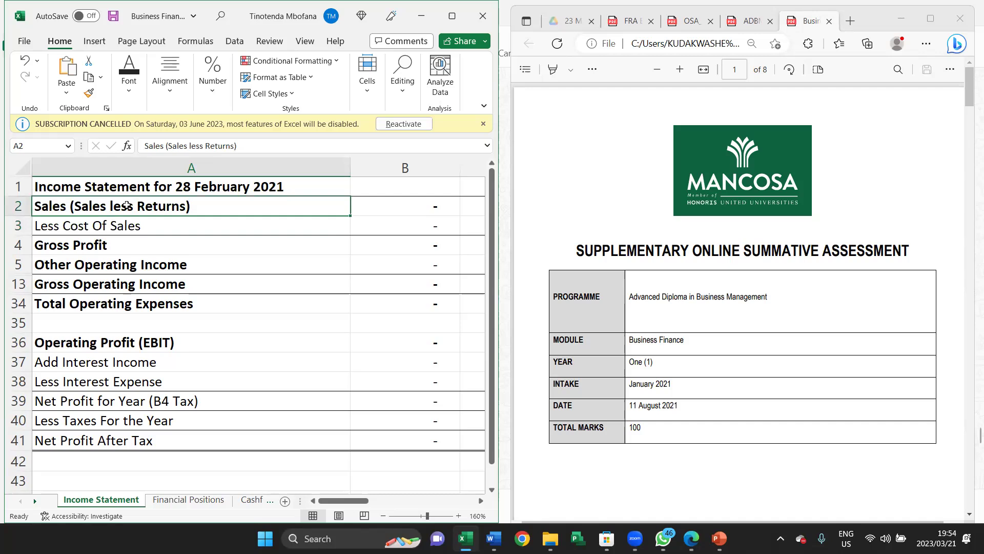
{"action": "double_click", "coordinate": [255, 204]}
{"action": "type", "text": "200*"}
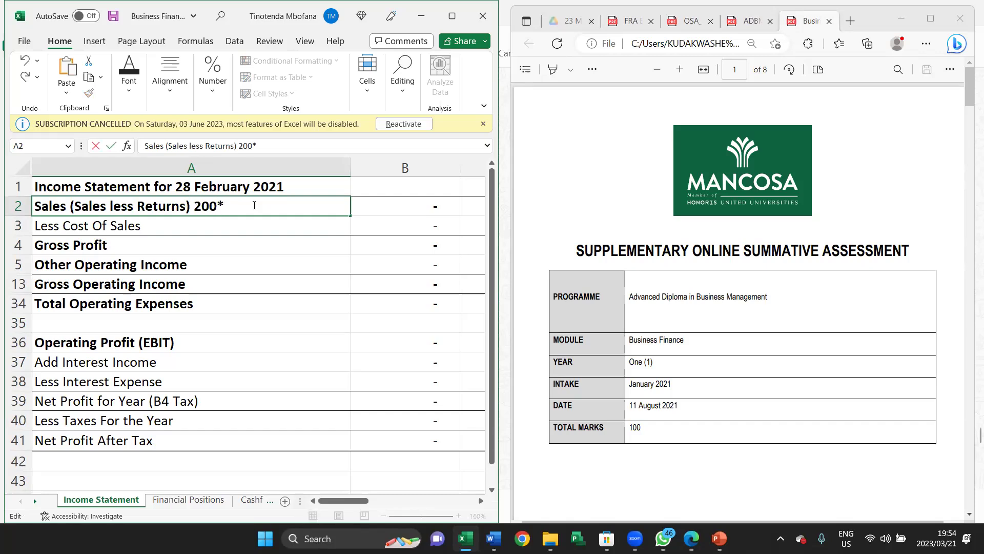
{"action": "type", "text": "10000 = 200 000"}
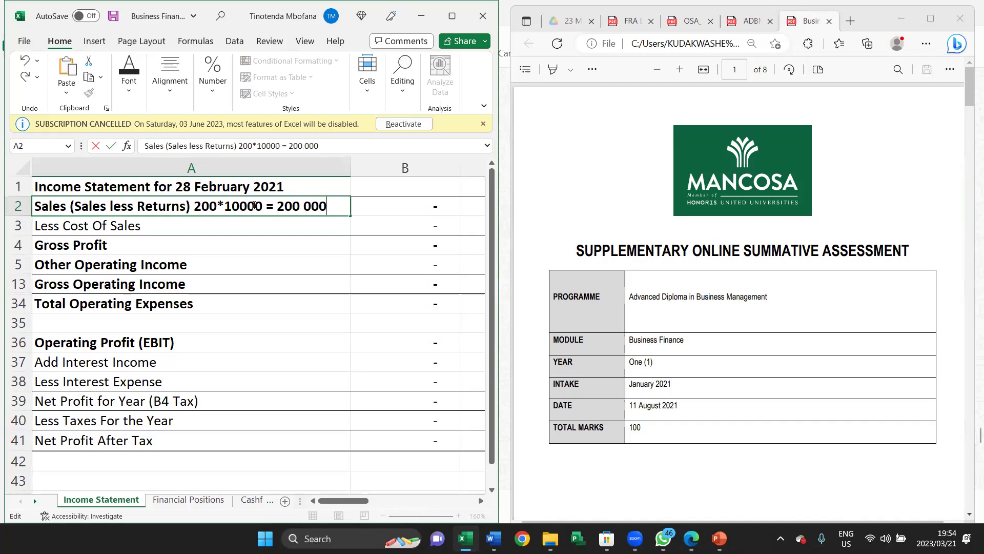
{"action": "key", "text": "BackSpace"}
{"action": "key", "text": "BackSpace"}
{"action": "key", "text": "BackSpace"}
{"action": "key", "text": "BackSpace"}
{"action": "key", "text": "BackSpace"}
{"action": "key", "text": "BackSpace"}
{"action": "key", "text": "BackSpace"}
{"action": "key", "text": "BackSpace"}
{"action": "key", "text": "BackSpace"}
{"action": "key", "text": "BackSpace"}
{"action": "key", "text": "BackSpace"}
{"action": "key", "text": "BackSpace"}
{"action": "key", "text": "BackSpace"}
{"action": "key", "text": "BackSpace"}
{"action": "key", "text": "BackSpace"}
{"action": "key", "text": "BackSpace"}
{"action": "key", "text": "BackSpace"}
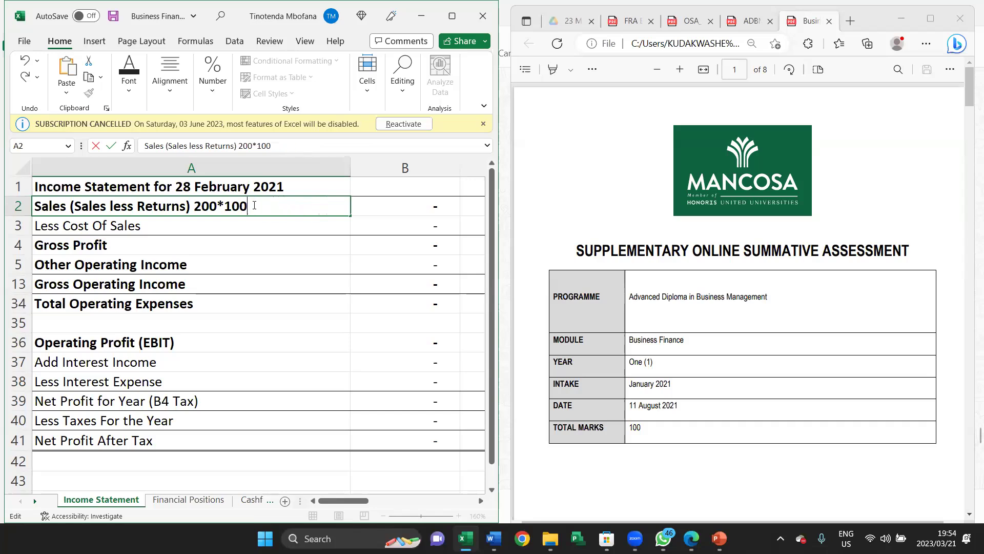
{"action": "key", "text": "BackSpace"}
{"action": "key", "text": "BackSpace"}
{"action": "key", "text": "BackSpace"}
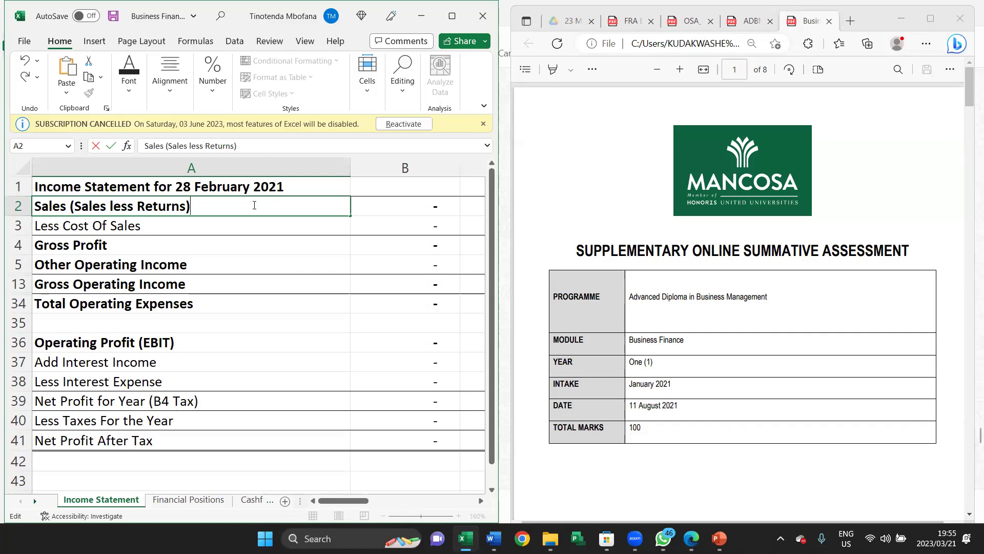
{"action": "left_click", "coordinate": [61, 248]}
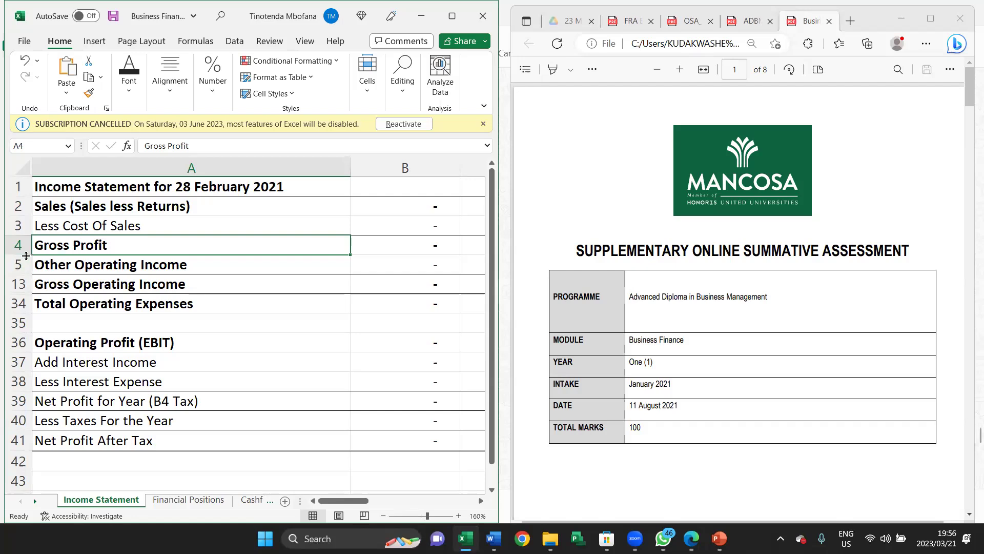
Unhide rows 7–12 under Other Operating Income, from Intrest on Debtors to Profit on Disposal
{"action": "double_click", "coordinate": [22, 274]}
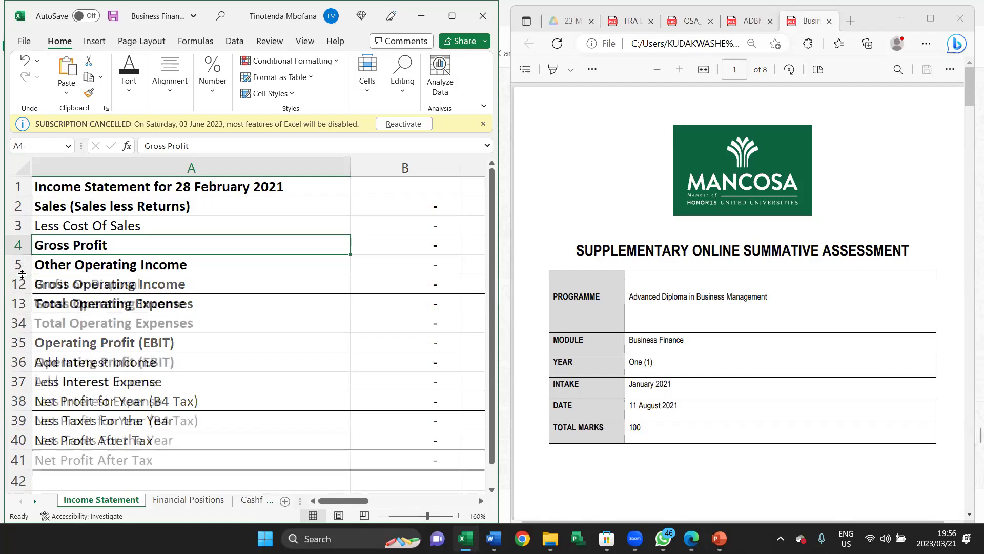
{"action": "double_click", "coordinate": [21, 274]}
{"action": "double_click", "coordinate": [21, 274]}
{"action": "double_click", "coordinate": [22, 275]}
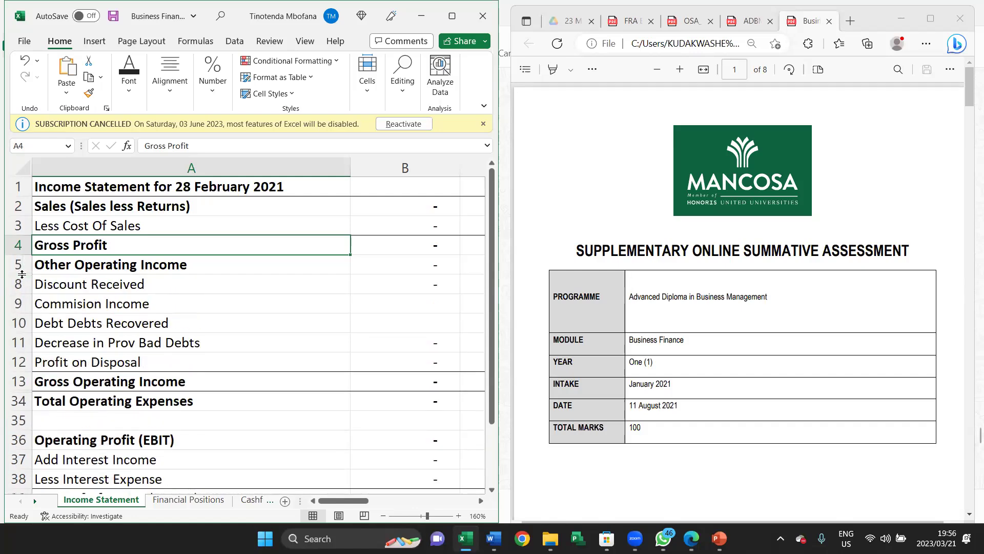
{"action": "double_click", "coordinate": [22, 274]}
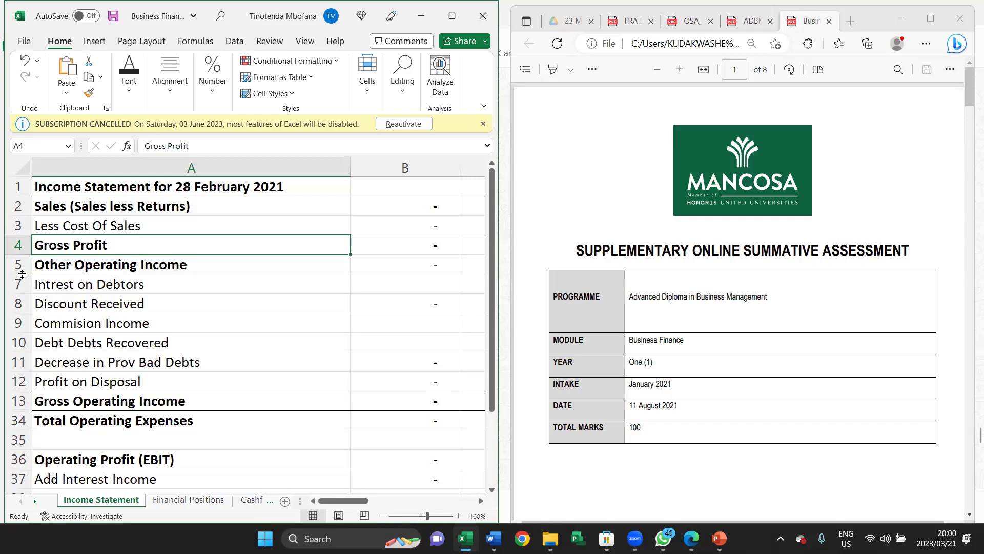
Hide rows 7 to 12, Intrest on Debtors through Profit on Disposal
{"action": "left_click_drag", "start_coordinate": [19, 285], "coordinate": [21, 380]}
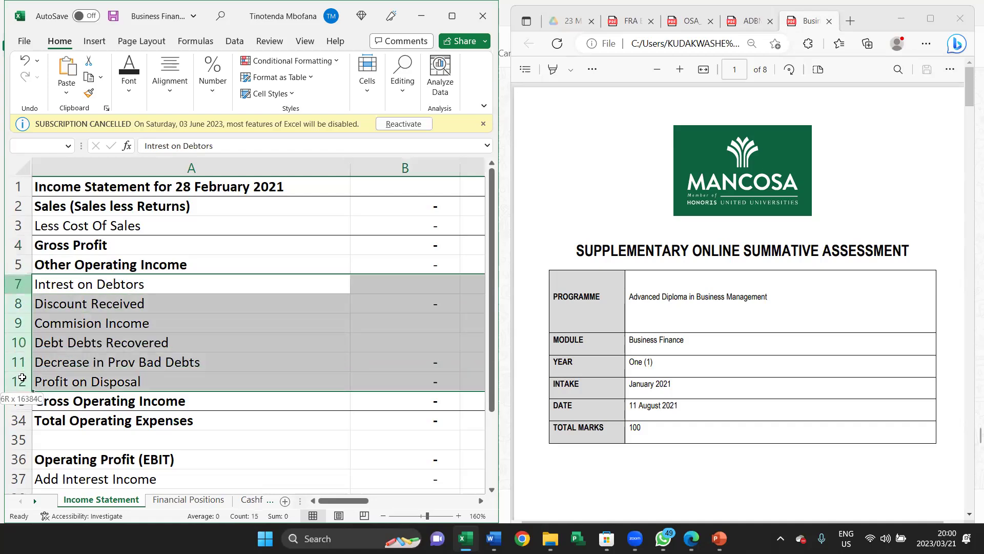
{"action": "right_click", "coordinate": [121, 285]}
{"action": "left_click", "coordinate": [147, 314]}
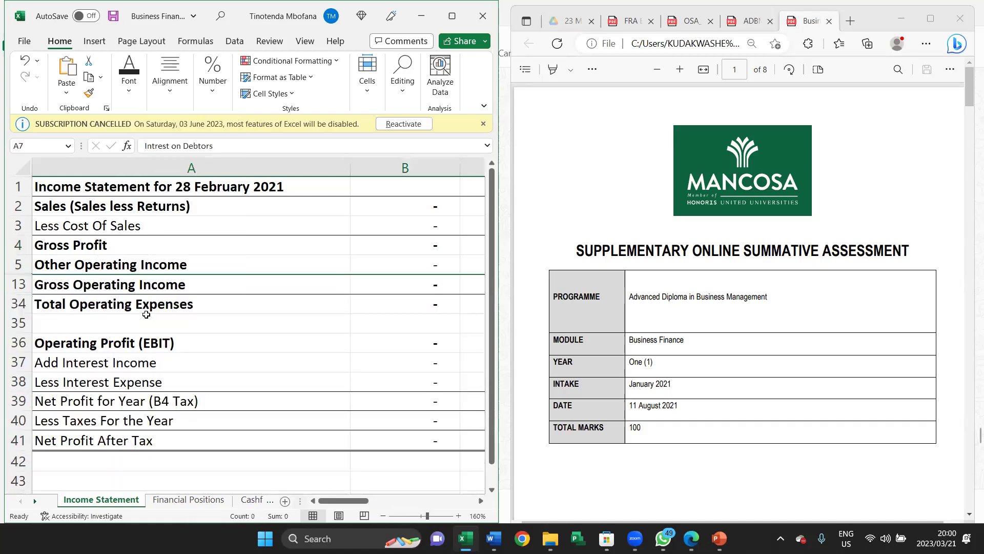
Prefix the row 5 label with 'ADD' so it reads ADD Other Operating Income
{"action": "left_click", "coordinate": [103, 242]}
{"action": "double_click", "coordinate": [38, 266]}
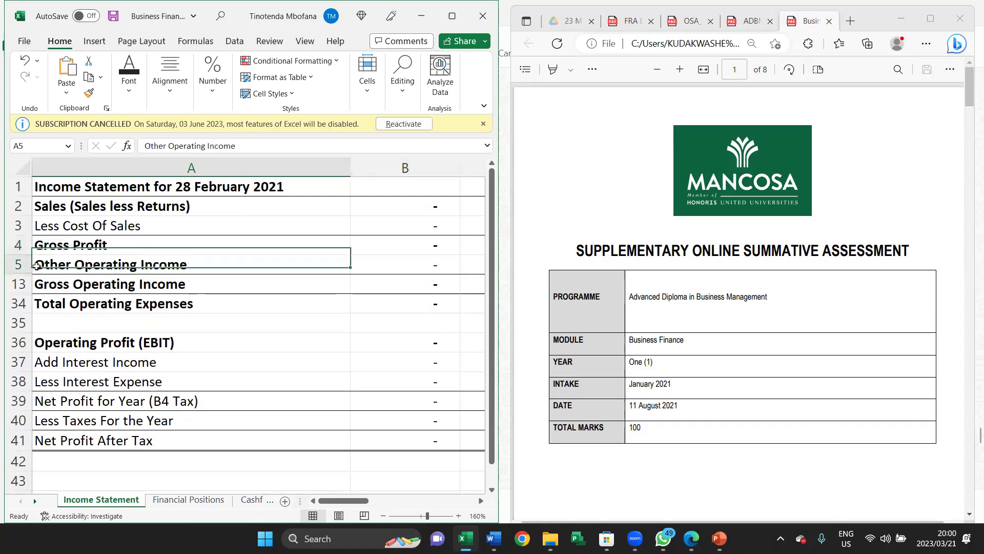
{"action": "type", "text": "ADD"}
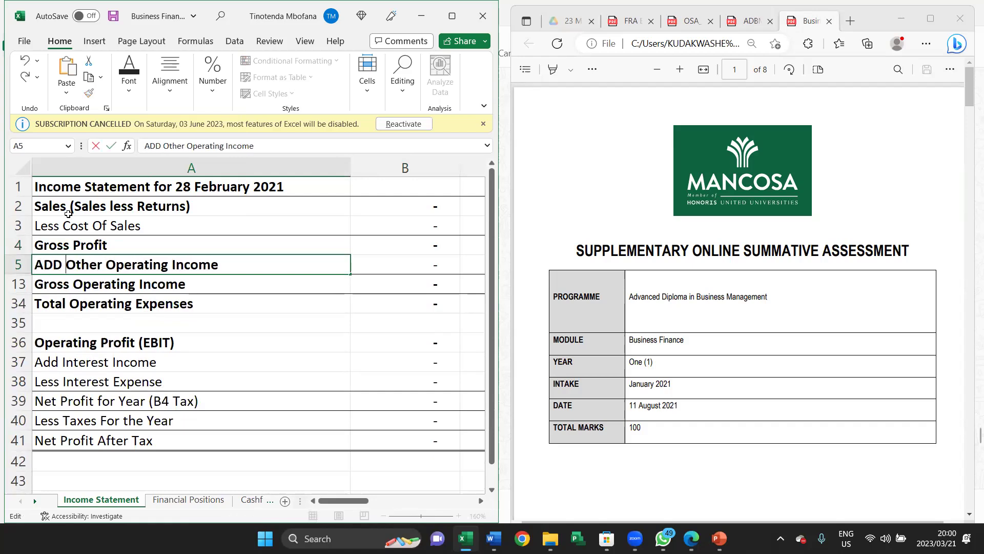
{"action": "left_click", "coordinate": [23, 284]}
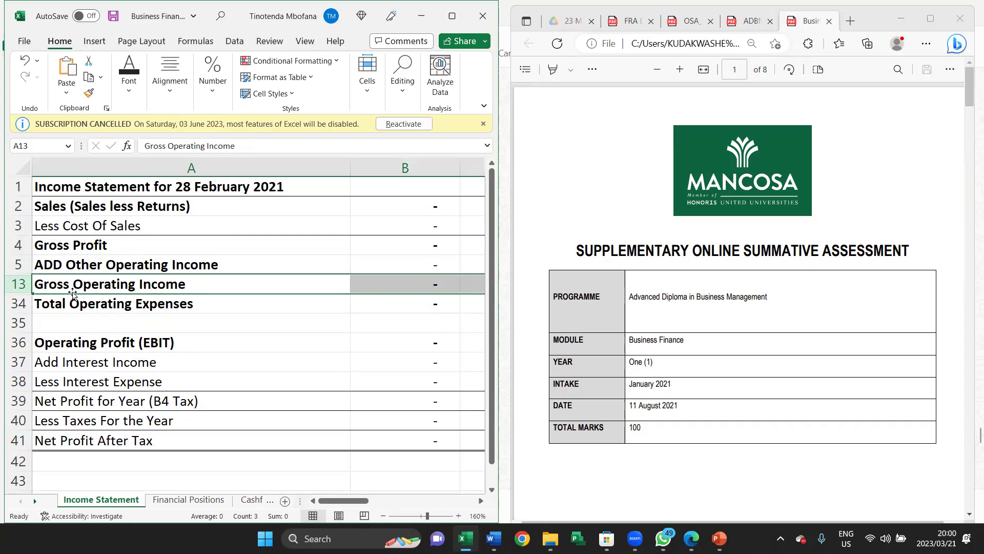
{"action": "left_click", "coordinate": [23, 287]}
{"action": "left_click_drag", "start_coordinate": [23, 286], "coordinate": [23, 303]}
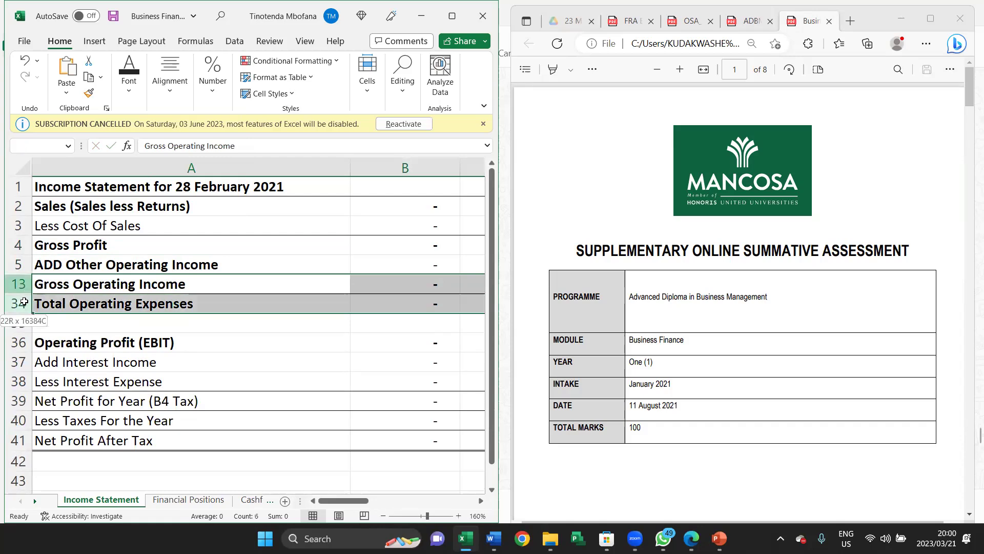
{"action": "right_click", "coordinate": [54, 290]}
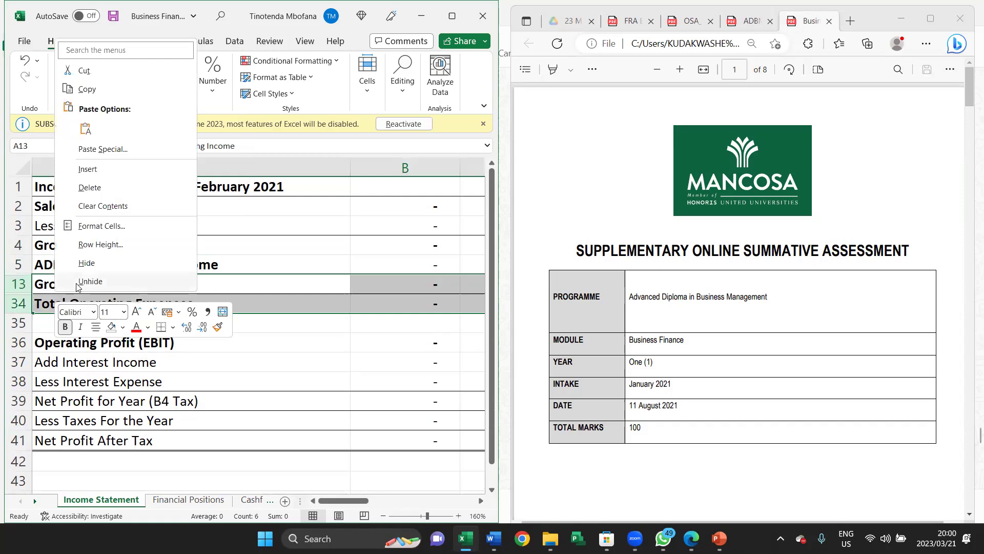
{"action": "left_click", "coordinate": [77, 281]}
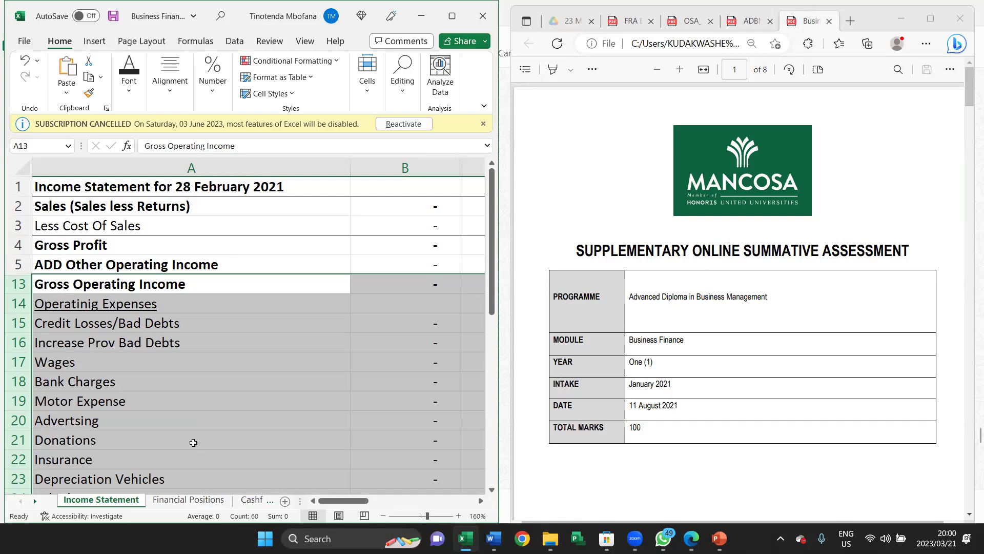
{"action": "scroll", "coordinate": [193, 435], "scroll_direction": "down", "scroll_amount": 1}
{"action": "scroll", "coordinate": [192, 435], "scroll_direction": "down", "scroll_amount": 1}
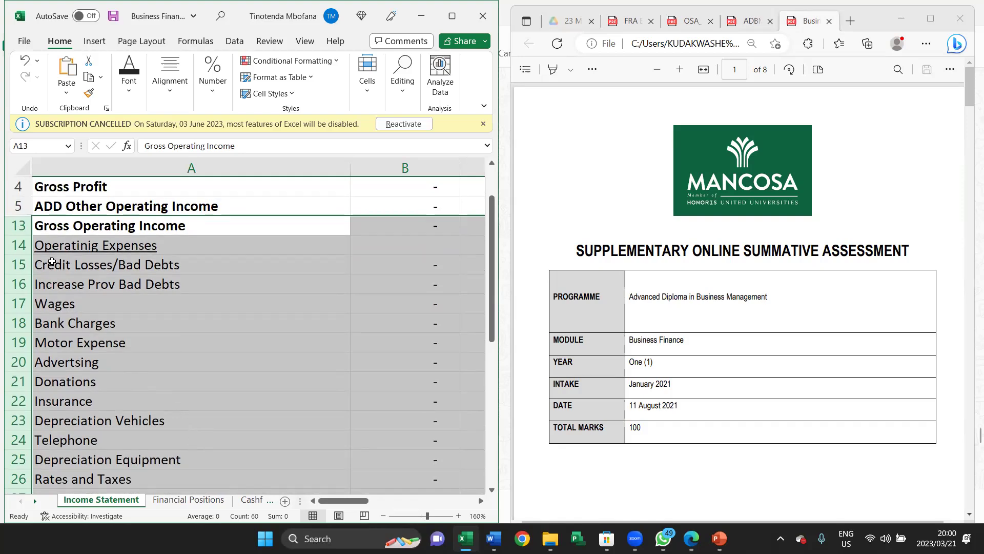
{"action": "left_click_drag", "start_coordinate": [20, 245], "coordinate": [31, 441]}
{"action": "right_click", "coordinate": [130, 355]}
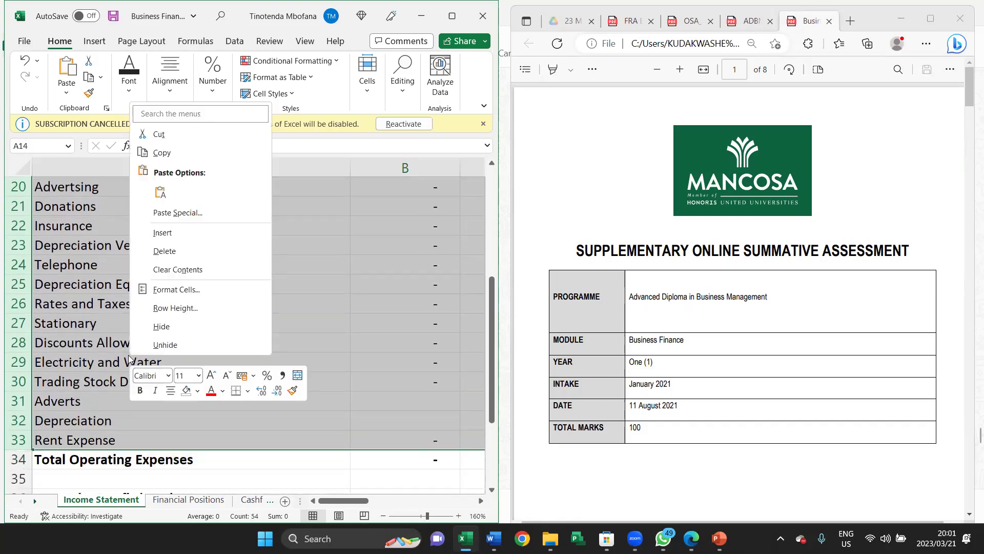
{"action": "left_click", "coordinate": [162, 327]}
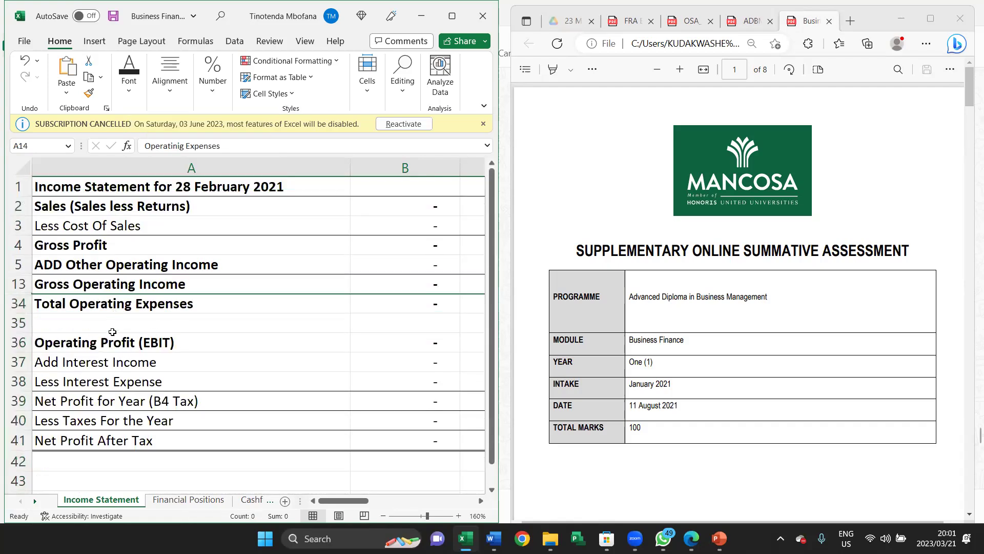
Prefix the Total Operating Expenses label with 'Less' in row 34
{"action": "left_click", "coordinate": [112, 344]}
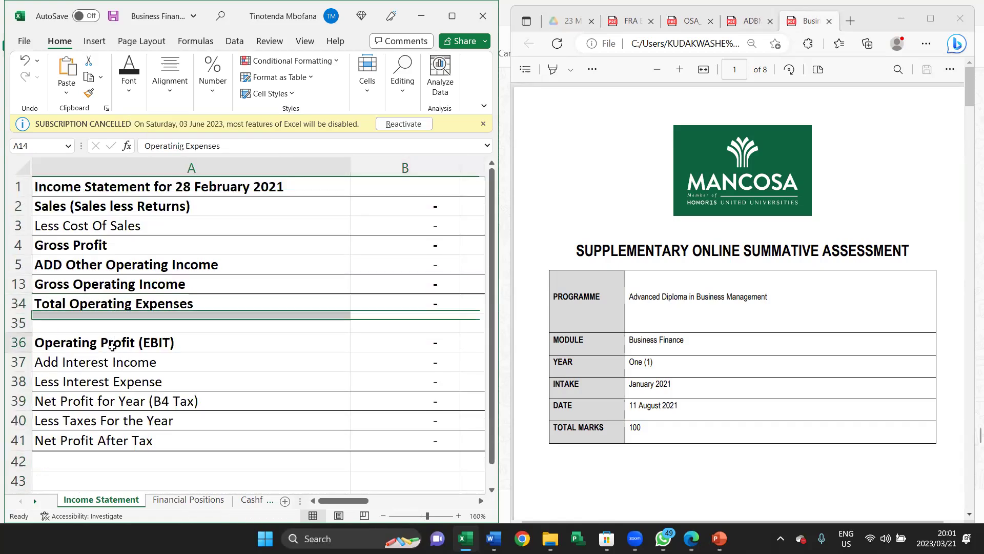
{"action": "left_click", "coordinate": [33, 302]}
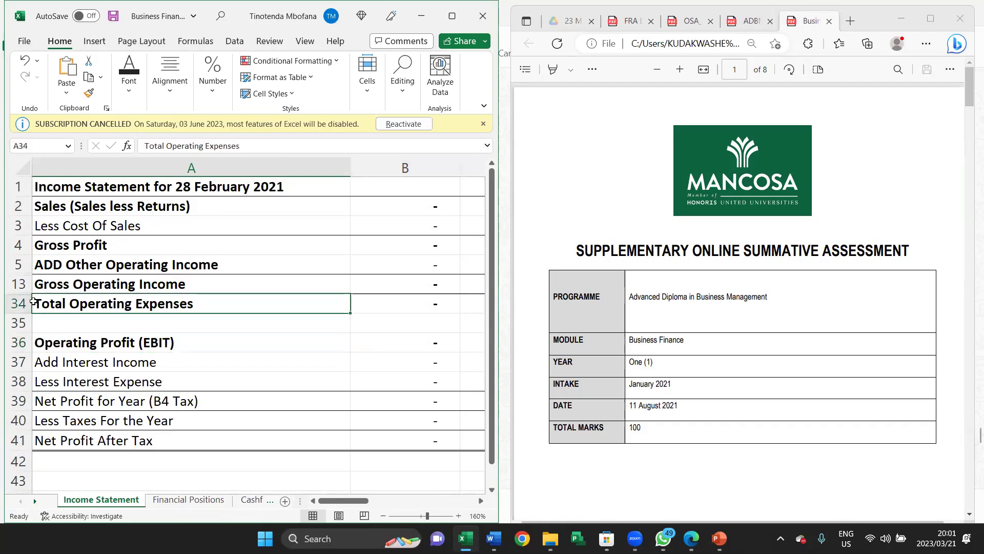
{"action": "double_click", "coordinate": [33, 302]}
{"action": "type", "text": "Less"}
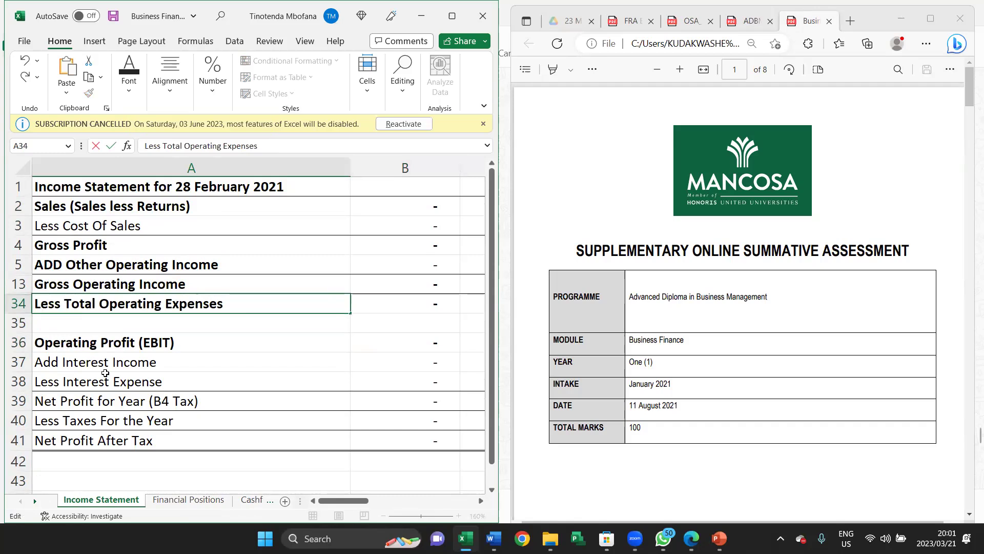
{"action": "left_click", "coordinate": [77, 344]}
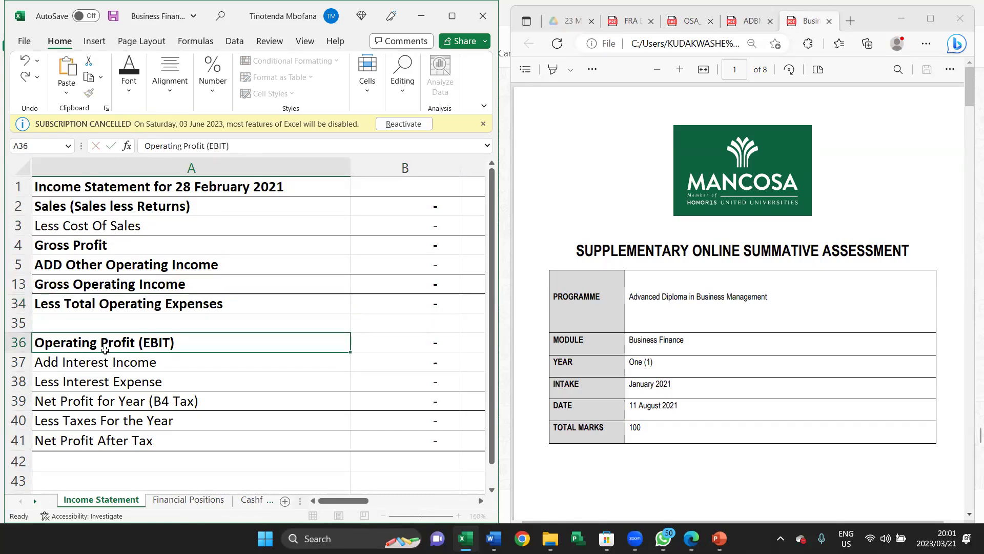
Review the labels from Gross Profit down to Operating Profit (EBIT)
{"action": "left_click", "coordinate": [84, 250]}
{"action": "left_click", "coordinate": [88, 267]}
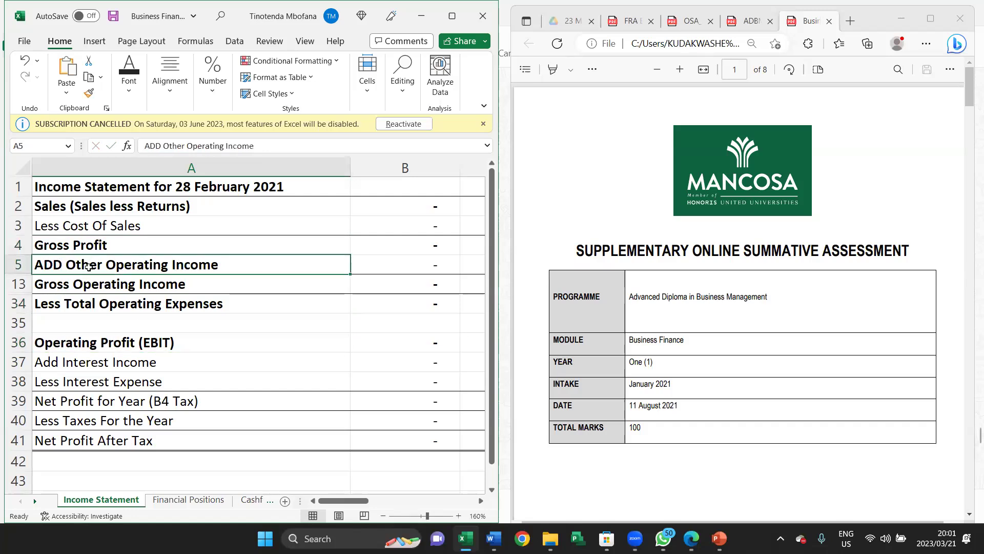
{"action": "left_click", "coordinate": [94, 284]}
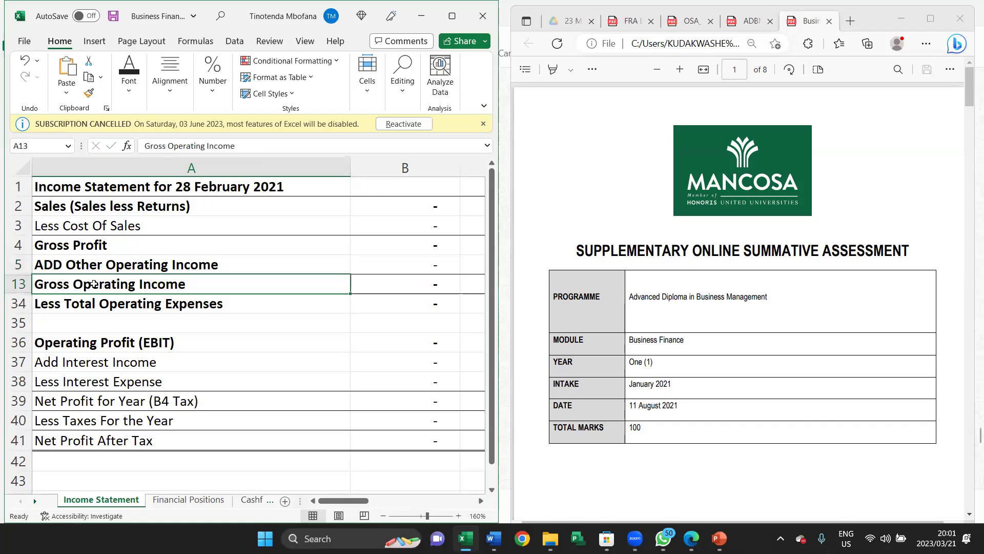
{"action": "left_click", "coordinate": [94, 296]}
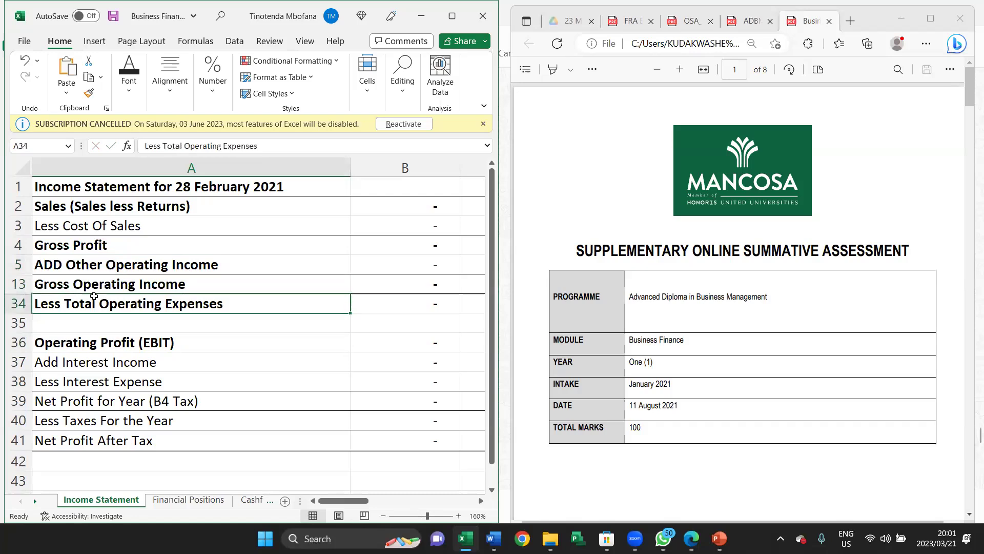
{"action": "left_click", "coordinate": [89, 341]}
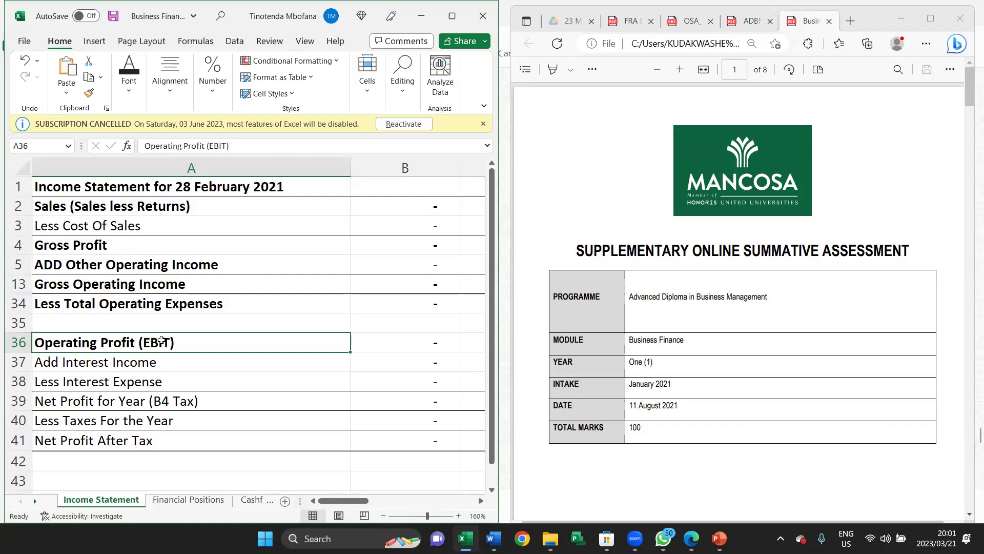
Colour the text of row 36, Operating Profit (EBIT), red
{"action": "left_click", "coordinate": [21, 341]}
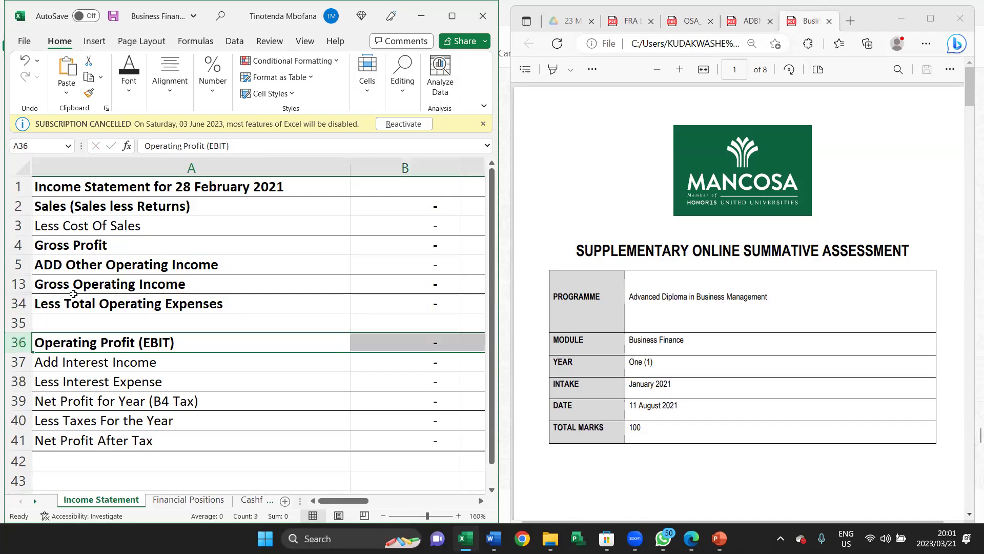
{"action": "left_click", "coordinate": [129, 77]}
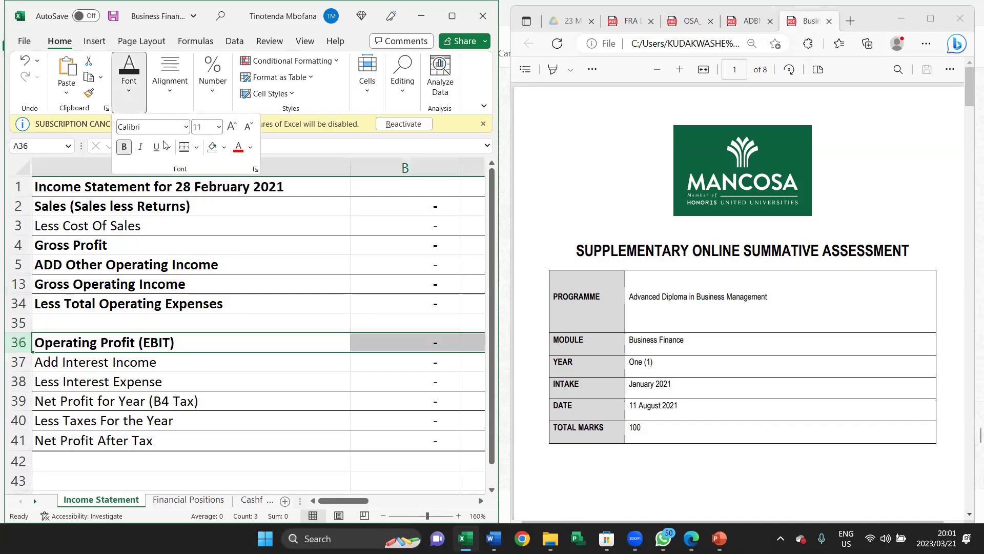
{"action": "left_click", "coordinate": [238, 147]}
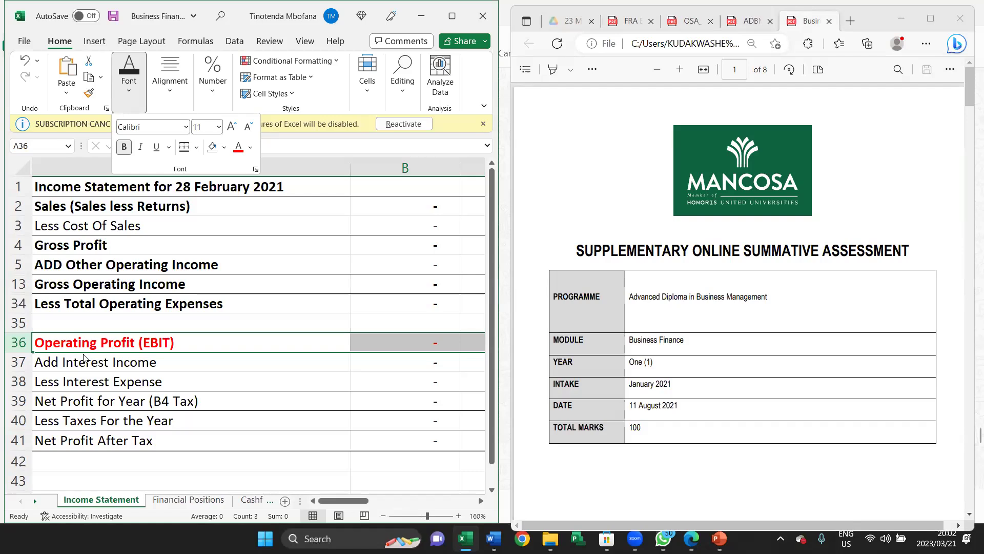
{"action": "left_click", "coordinate": [103, 377]}
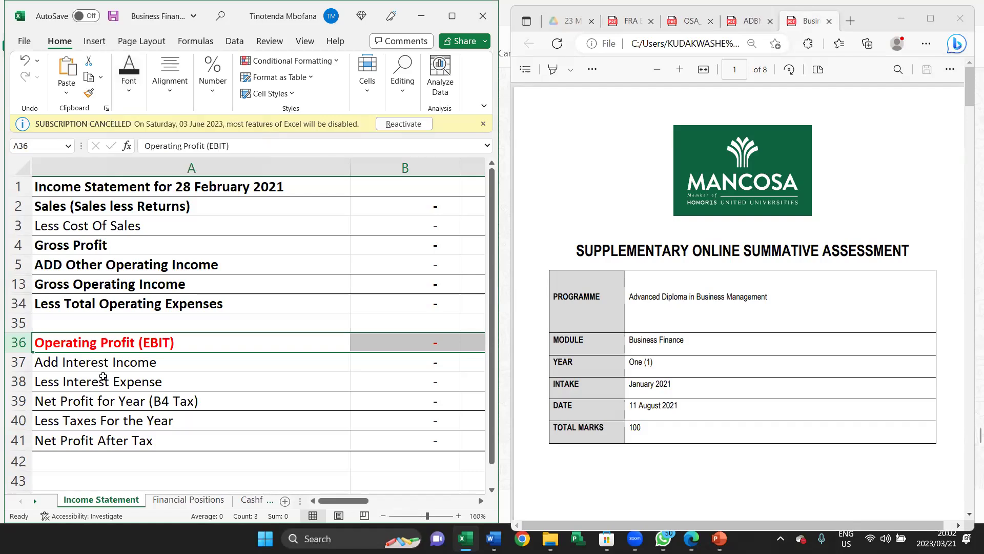
{"action": "left_click", "coordinate": [103, 377]}
{"action": "left_click", "coordinate": [93, 403]}
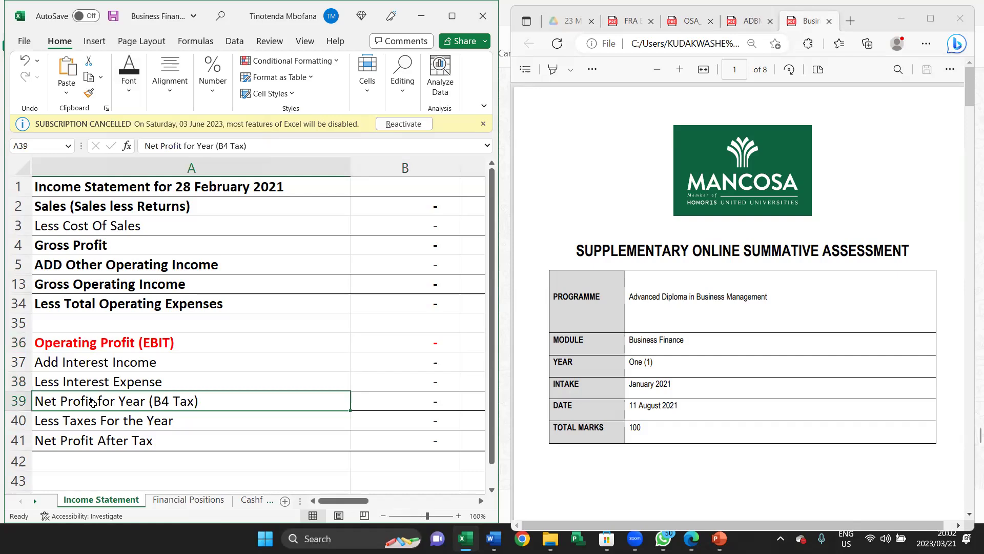
{"action": "left_click", "coordinate": [103, 425]}
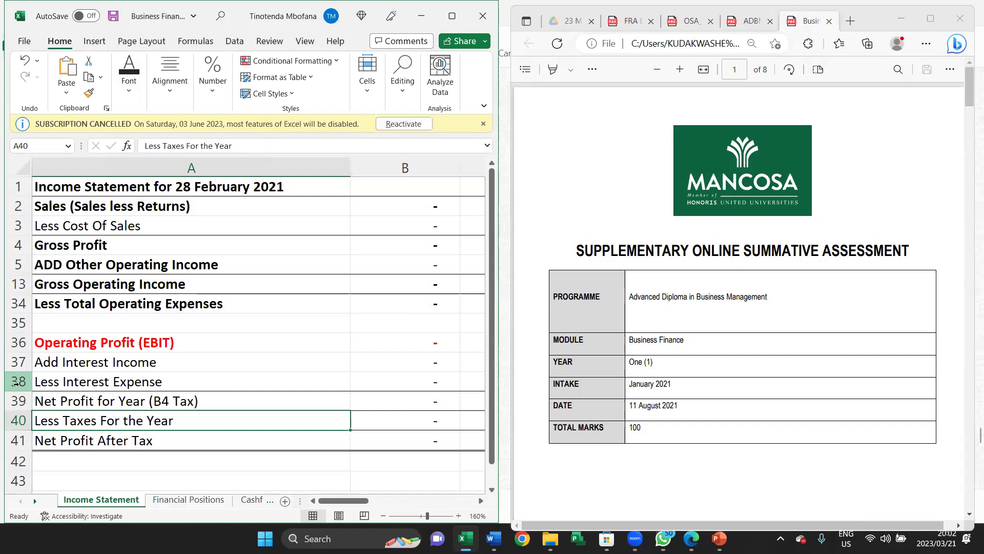
{"action": "left_click", "coordinate": [18, 421]}
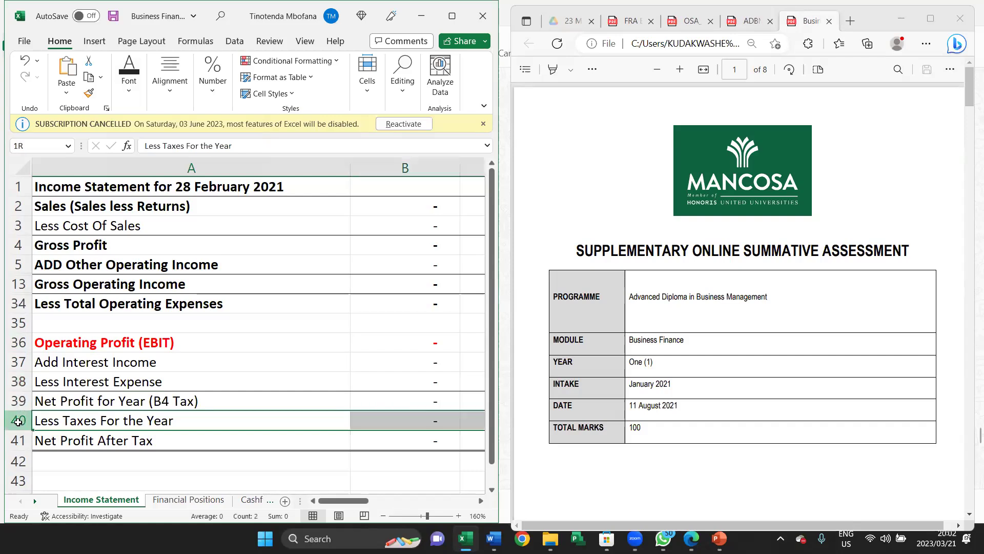
{"action": "left_click_drag", "start_coordinate": [18, 421], "coordinate": [4, 202]}
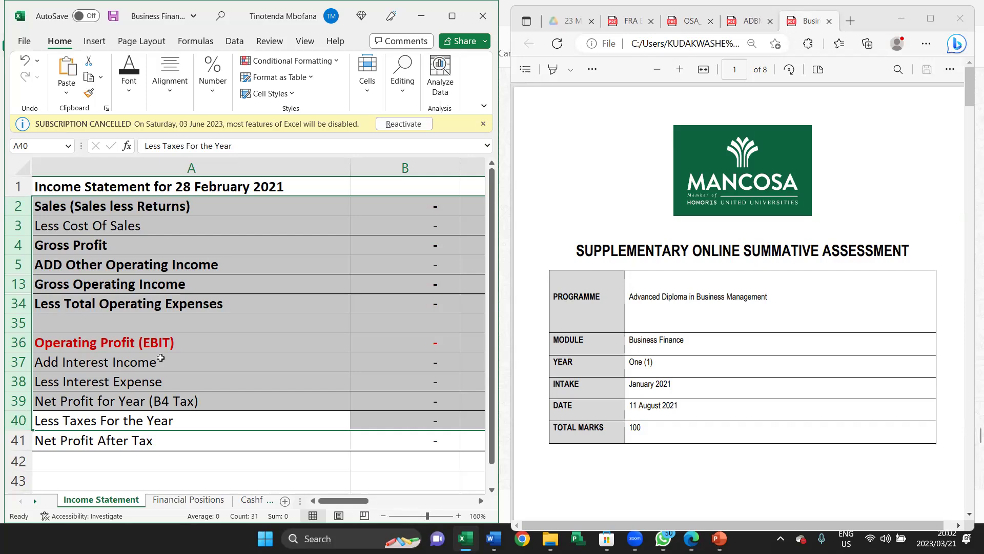
{"action": "left_click_drag", "start_coordinate": [37, 265], "coordinate": [42, 277]}
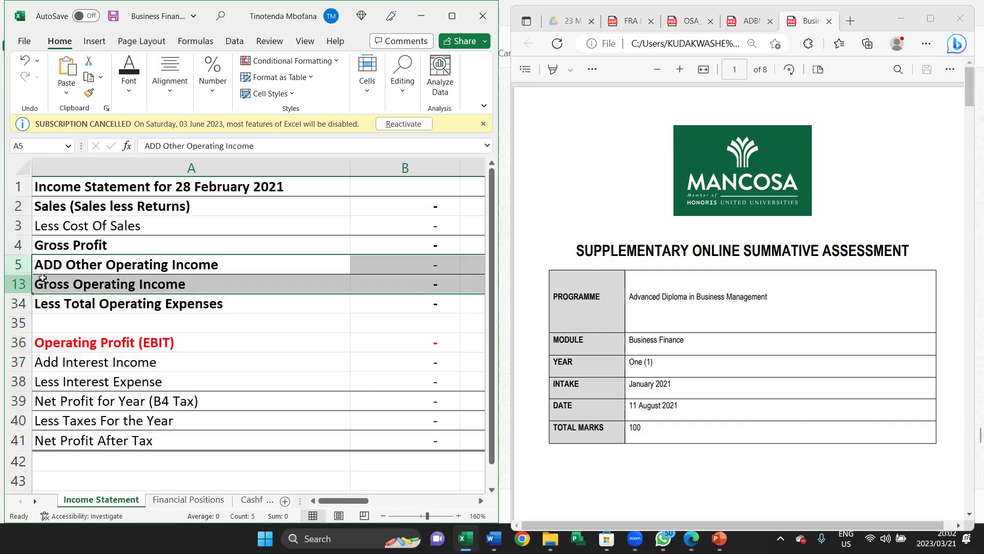
Unhide rows 6–12 and open font formatting for the Decrease in Prov Bad Debts cell
{"action": "right_click", "coordinate": [43, 277]}
{"action": "left_click", "coordinate": [82, 267]}
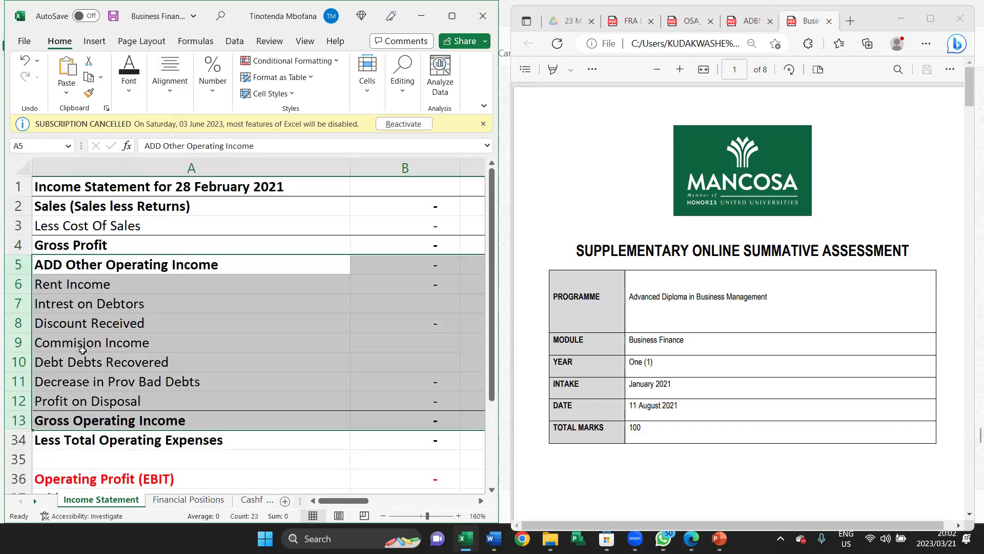
{"action": "left_click", "coordinate": [145, 375]}
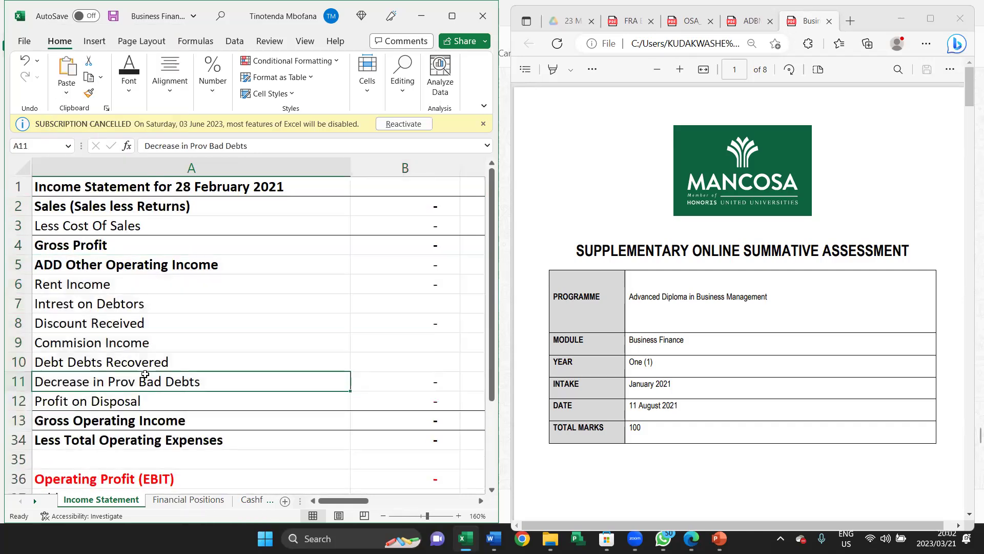
{"action": "left_click", "coordinate": [237, 326]}
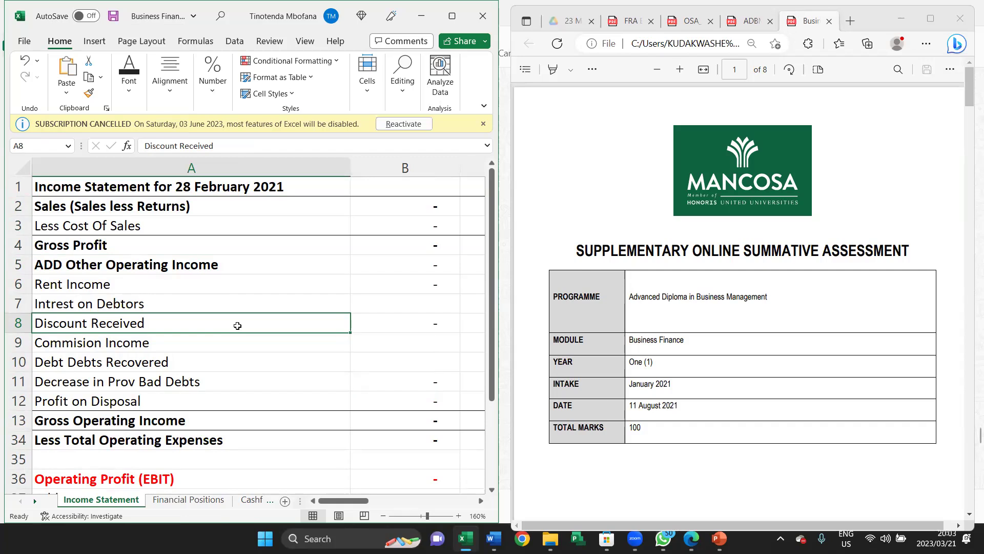
{"action": "left_click", "coordinate": [191, 380]}
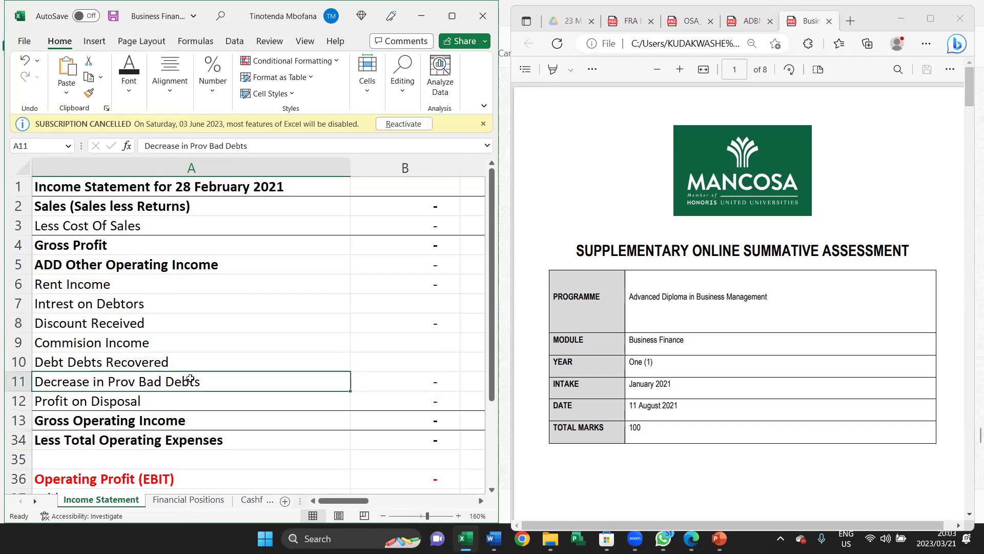
{"action": "left_click", "coordinate": [128, 76]}
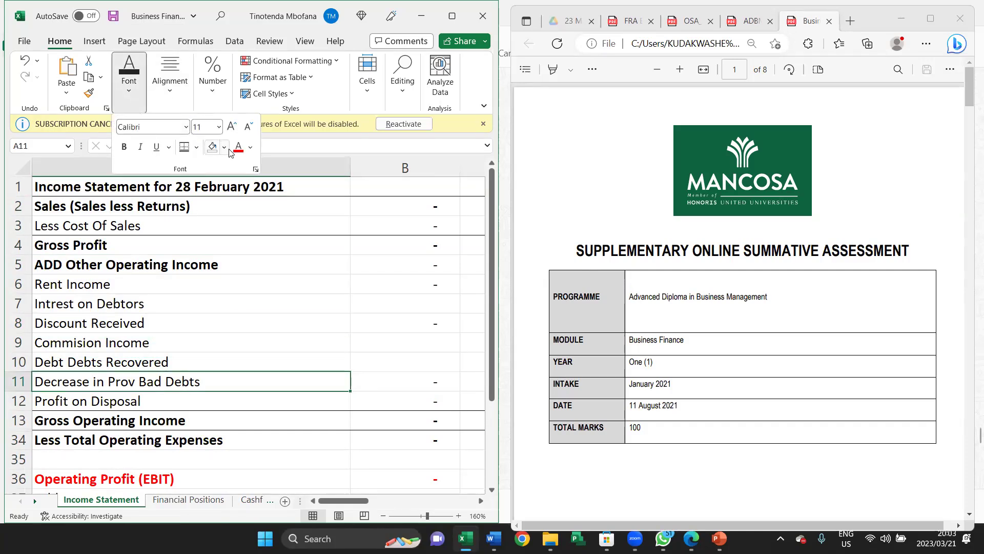
Fill cell A11, Decrease in Prov Bad Debts, with yellow
{"action": "left_click", "coordinate": [224, 149]}
{"action": "left_click", "coordinate": [241, 267]}
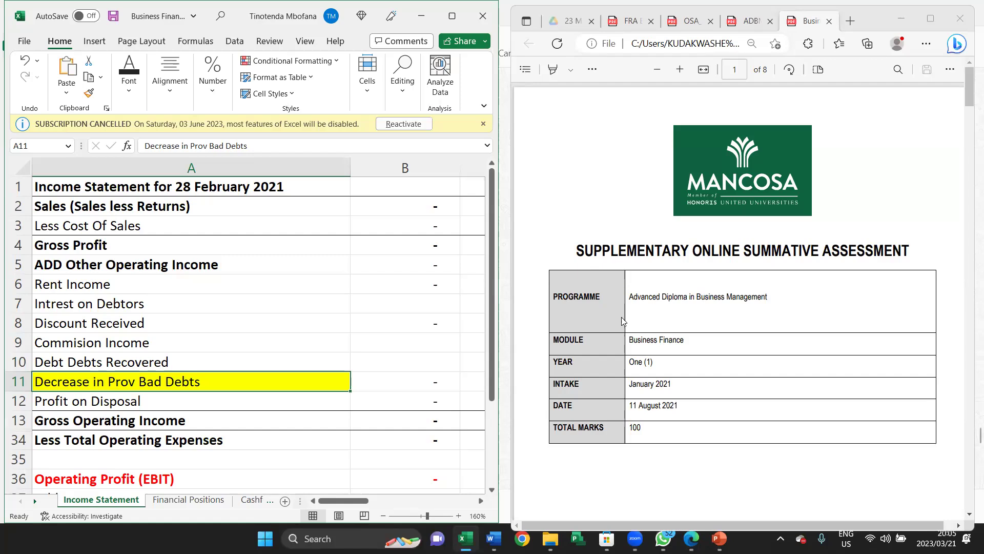
{"action": "scroll", "coordinate": [624, 321], "scroll_direction": "down", "scroll_amount": 2}
Unhide the operating expense rows 14 to 33
{"action": "left_click", "coordinate": [288, 425]}
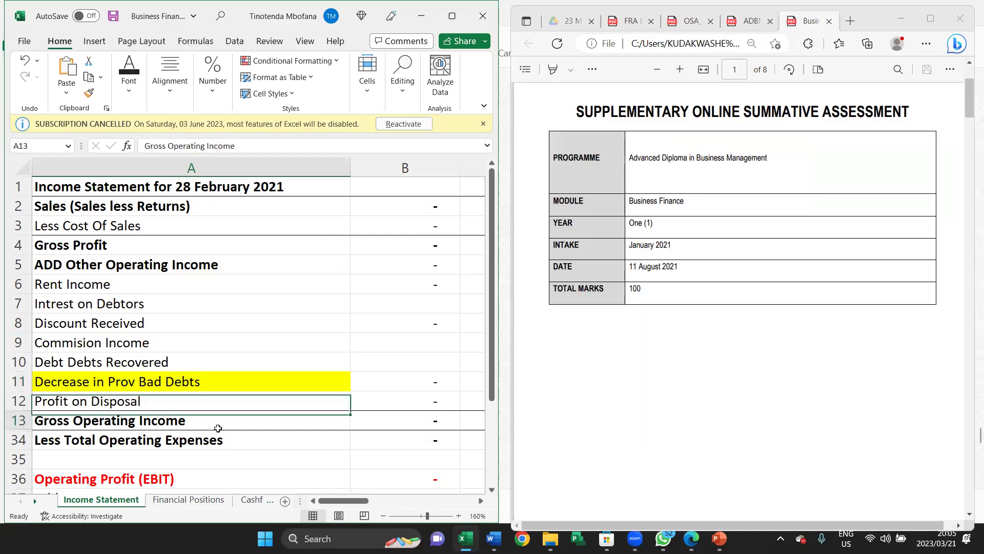
{"action": "scroll", "coordinate": [176, 422], "scroll_direction": "down", "scroll_amount": 3}
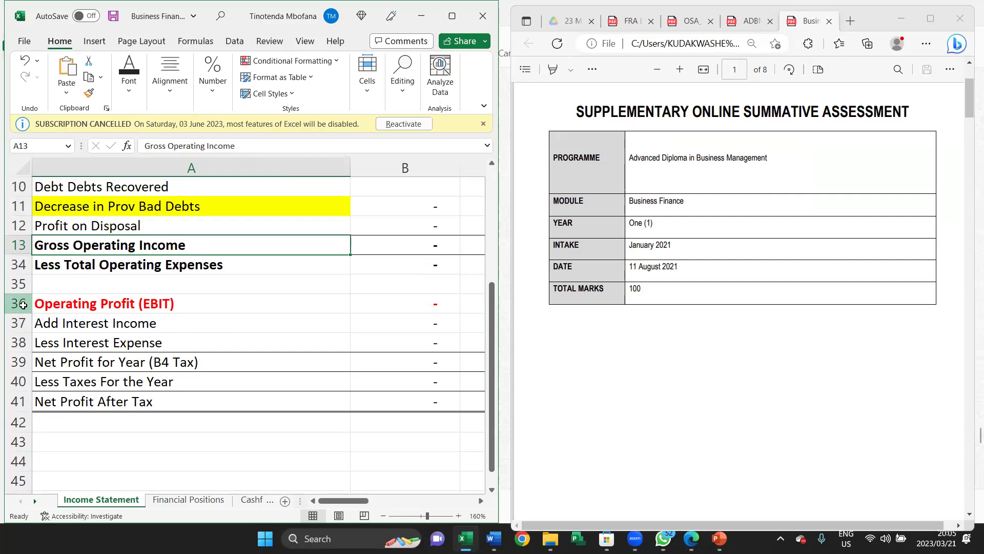
{"action": "left_click_drag", "start_coordinate": [47, 306], "coordinate": [50, 326]}
{"action": "right_click", "coordinate": [50, 326]}
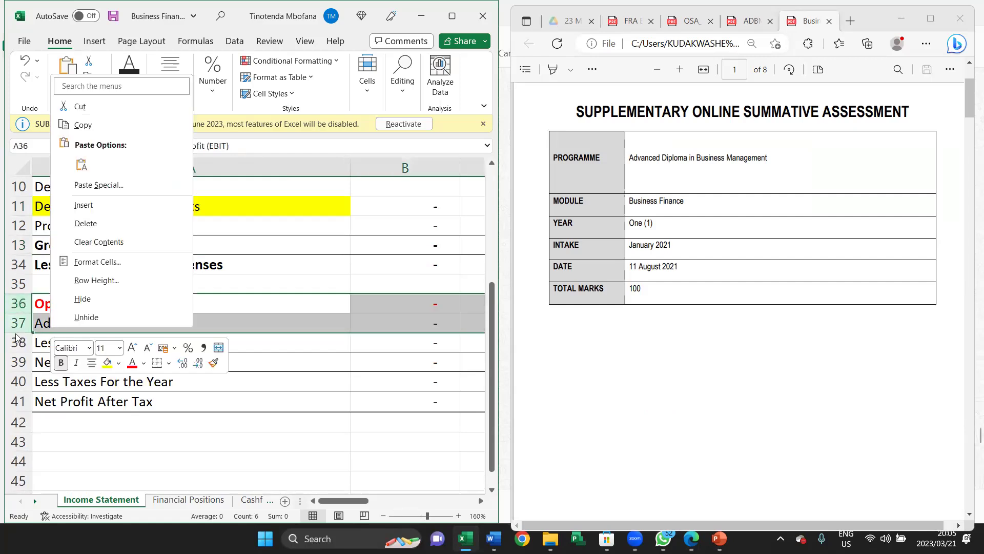
{"action": "key", "text": "Escape"}
{"action": "left_click_drag", "start_coordinate": [14, 250], "coordinate": [15, 264]}
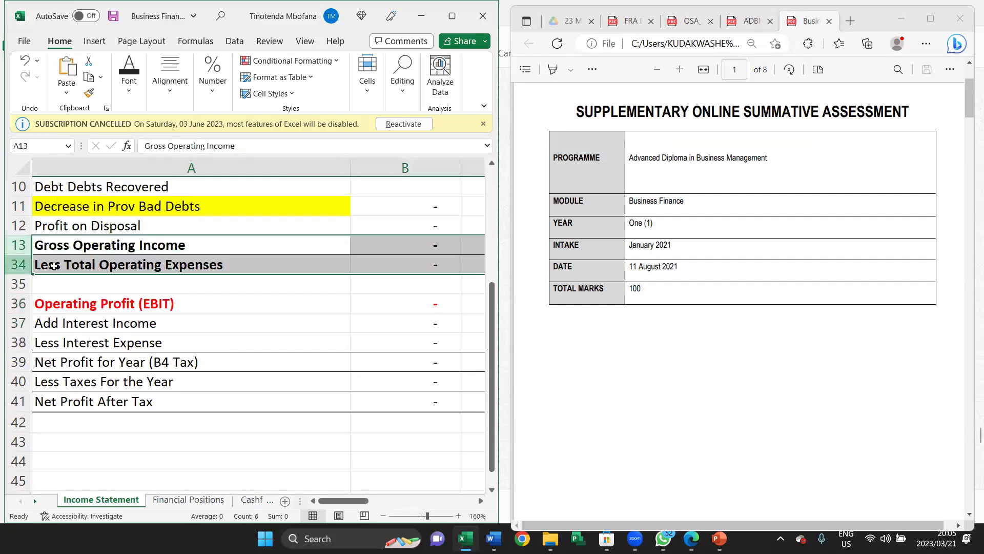
{"action": "right_click", "coordinate": [54, 267]}
{"action": "left_click", "coordinate": [90, 509]}
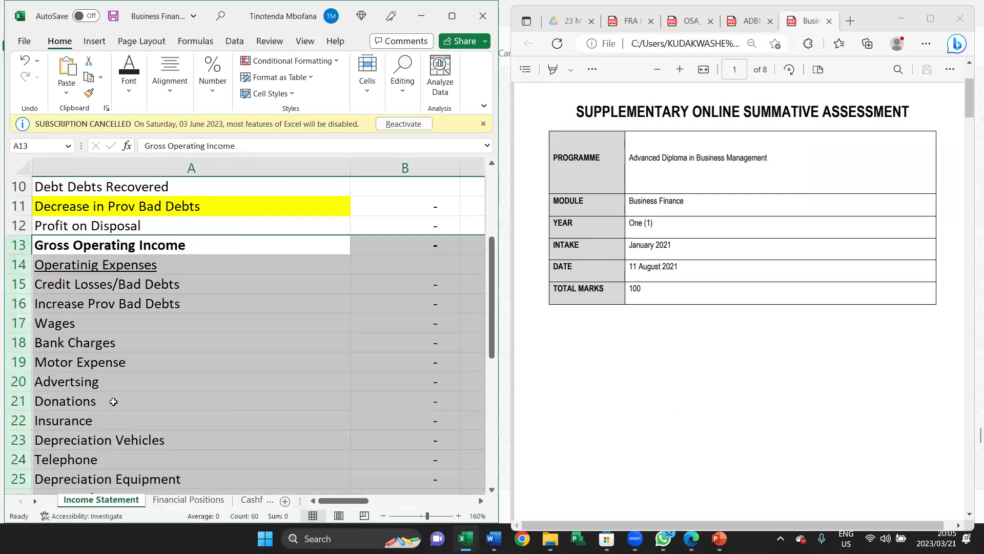
Fill cell A16, Increase Prov Bad Debts, with red
{"action": "left_click", "coordinate": [117, 330]}
{"action": "left_click", "coordinate": [111, 306]}
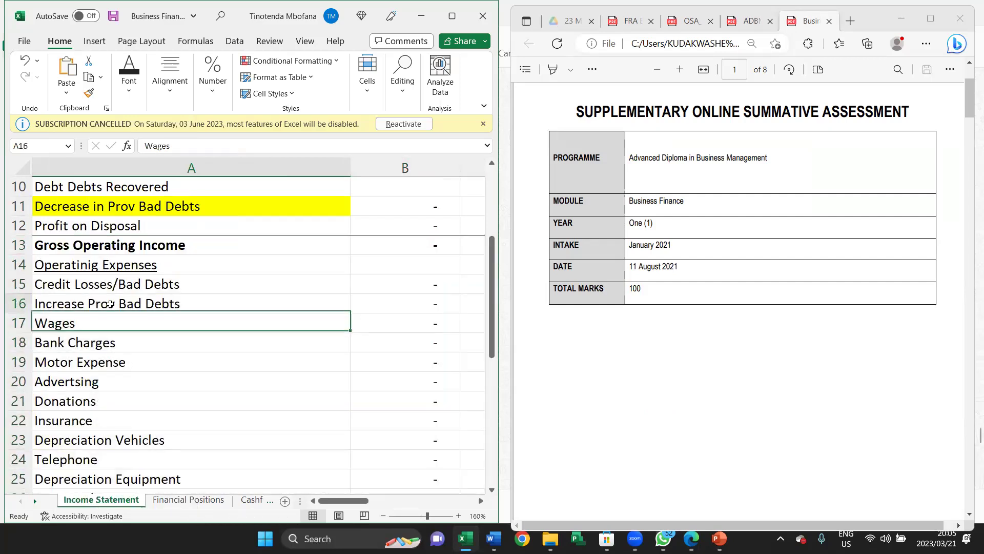
{"action": "left_click", "coordinate": [128, 79]}
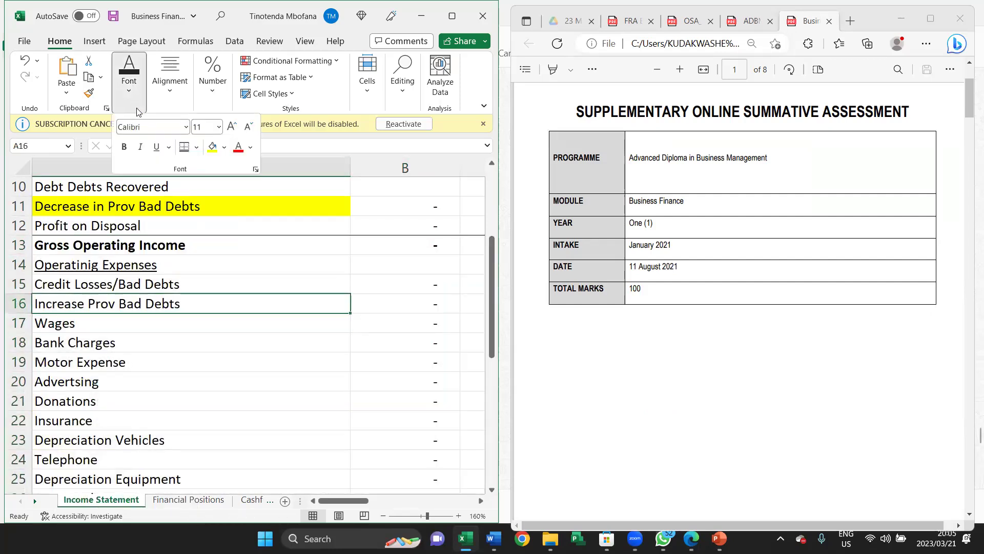
{"action": "left_click", "coordinate": [224, 148]}
{"action": "left_click", "coordinate": [223, 268]}
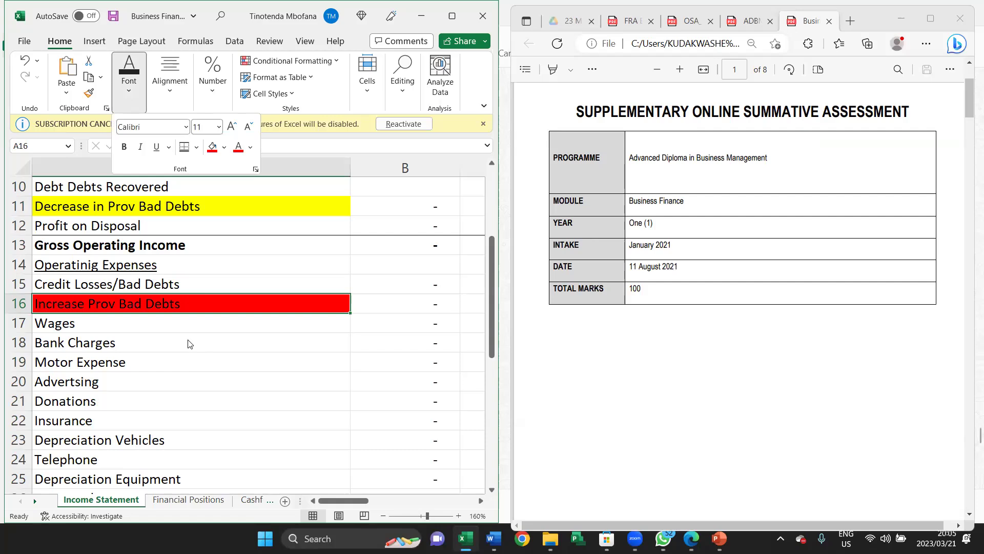
{"action": "left_click", "coordinate": [224, 202]}
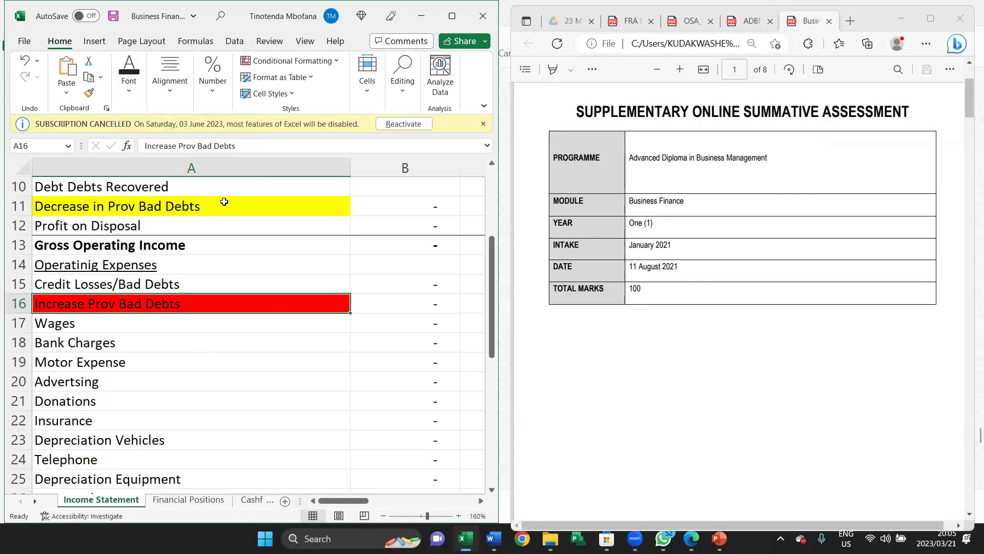
{"action": "left_click", "coordinate": [224, 202]}
{"action": "scroll", "coordinate": [224, 202], "scroll_direction": "up", "scroll_amount": 1}
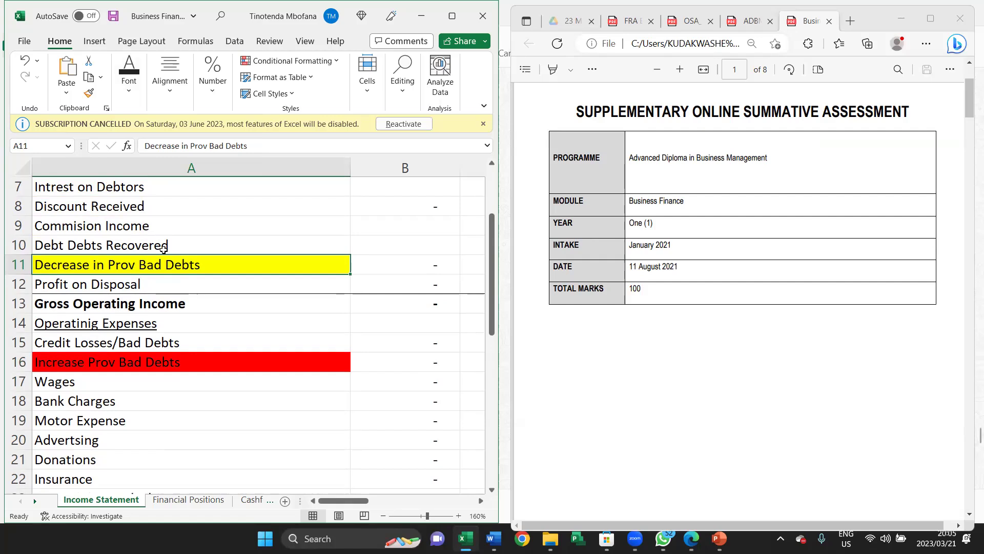
{"action": "left_click", "coordinate": [136, 248]}
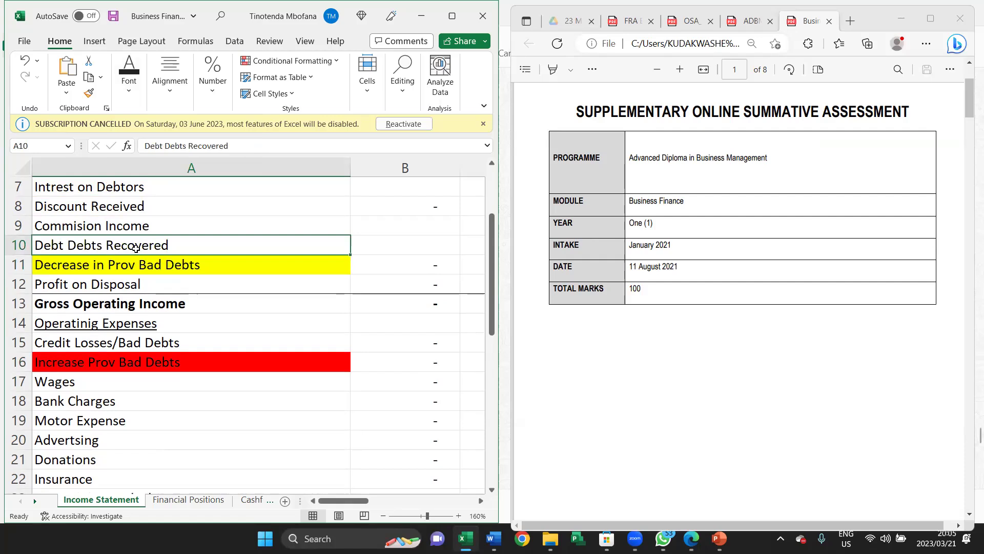
{"action": "left_click", "coordinate": [142, 268]}
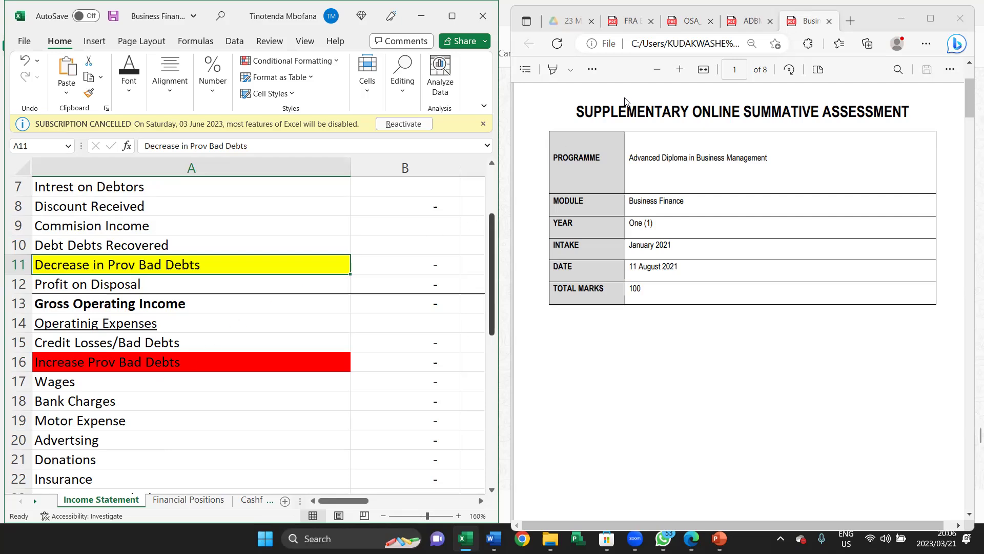
{"action": "scroll", "coordinate": [253, 355], "scroll_direction": "up", "scroll_amount": 2}
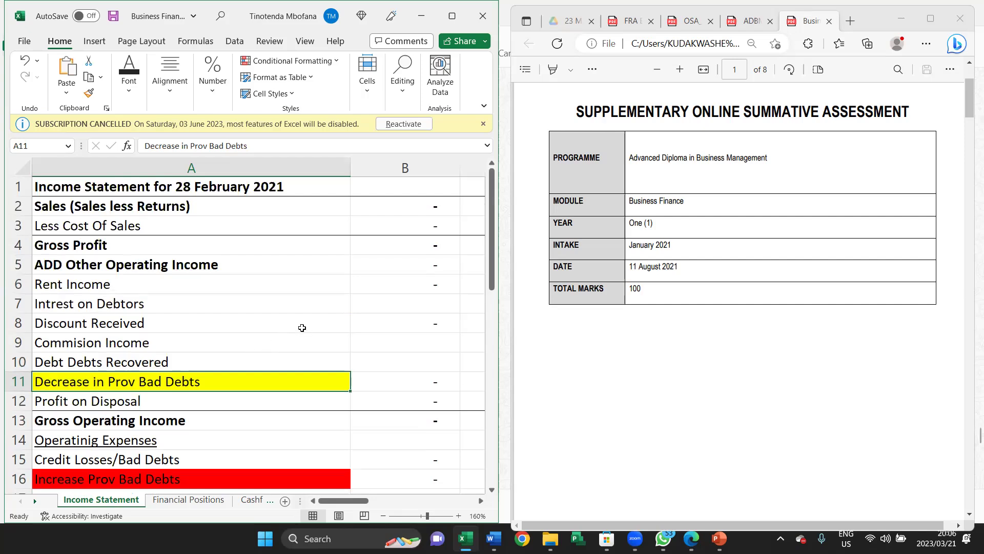
{"action": "scroll", "coordinate": [826, 318], "scroll_direction": "down", "scroll_amount": 10}
{"action": "scroll", "coordinate": [829, 318], "scroll_direction": "down", "scroll_amount": 4}
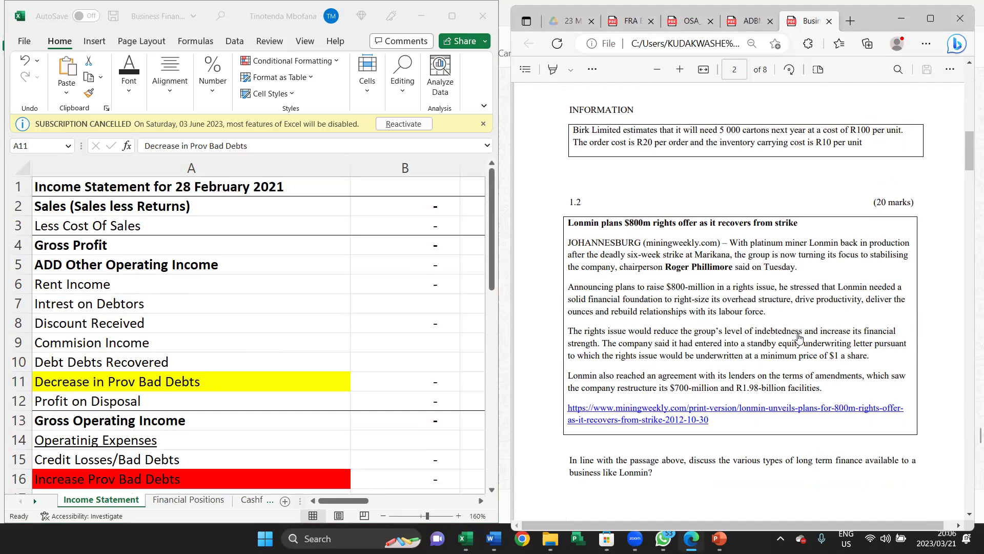
Scroll the PDF to Question 4 on page 6 and highlight the name 'Leo Traders'
{"action": "scroll", "coordinate": [864, 315], "scroll_direction": "down", "scroll_amount": 5}
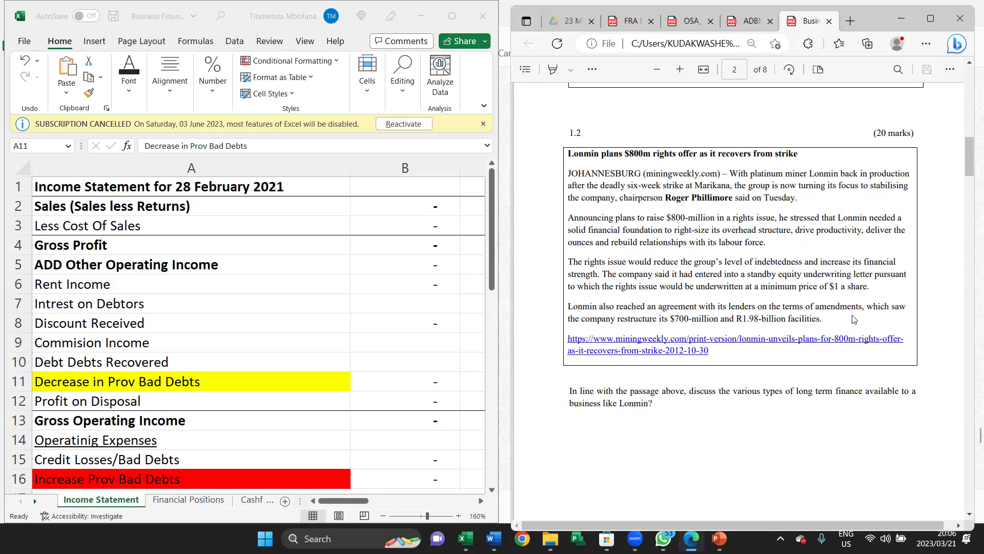
{"action": "scroll", "coordinate": [854, 319], "scroll_direction": "down", "scroll_amount": 10}
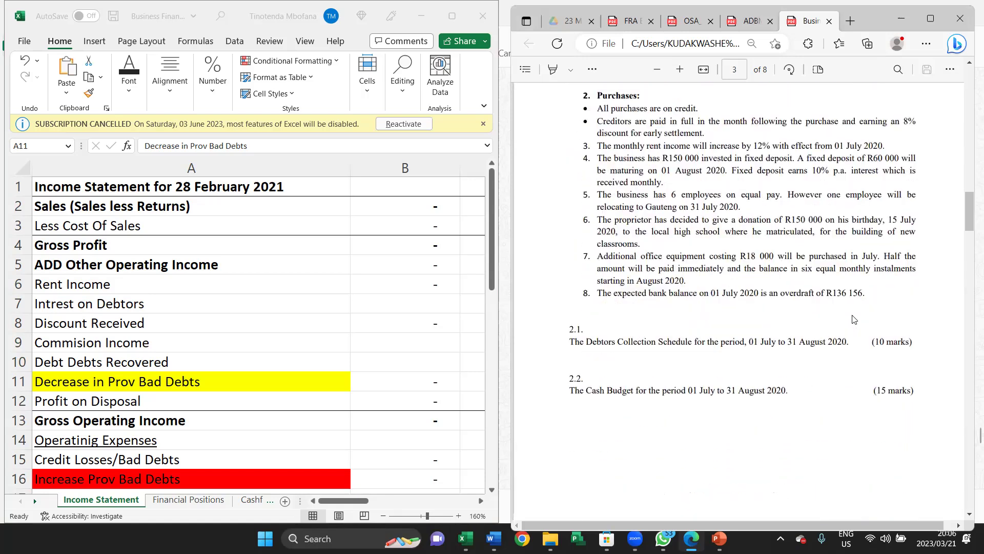
{"action": "scroll", "coordinate": [854, 319], "scroll_direction": "down", "scroll_amount": 10}
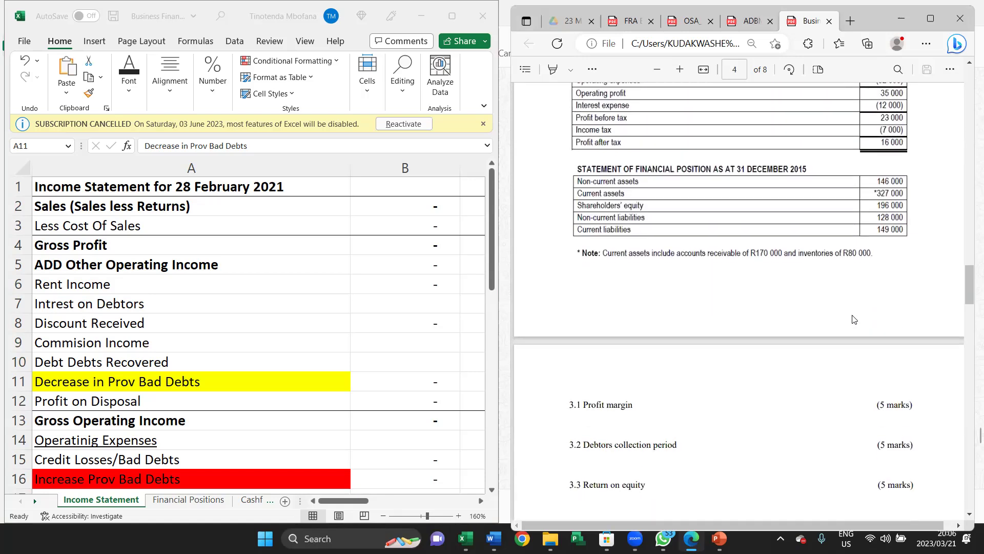
{"action": "scroll", "coordinate": [854, 319], "scroll_direction": "down", "scroll_amount": 15}
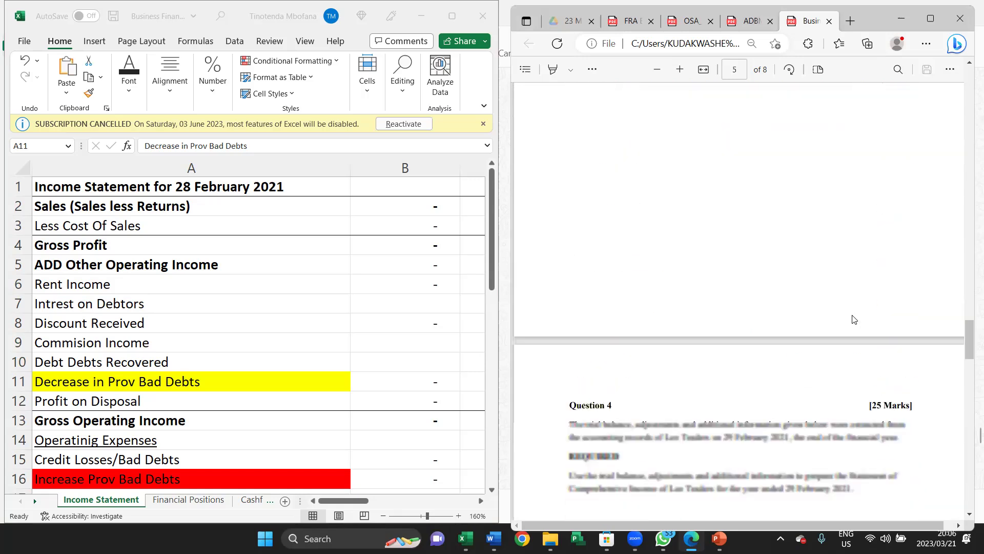
{"action": "scroll", "coordinate": [854, 319], "scroll_direction": "down", "scroll_amount": 3}
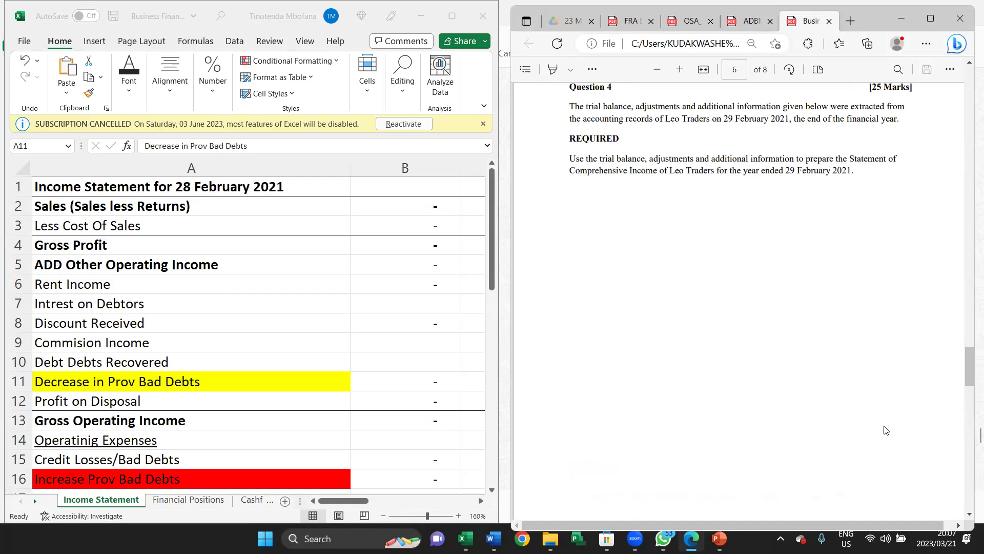
{"action": "scroll", "coordinate": [740, 317], "scroll_direction": "down", "scroll_amount": 5}
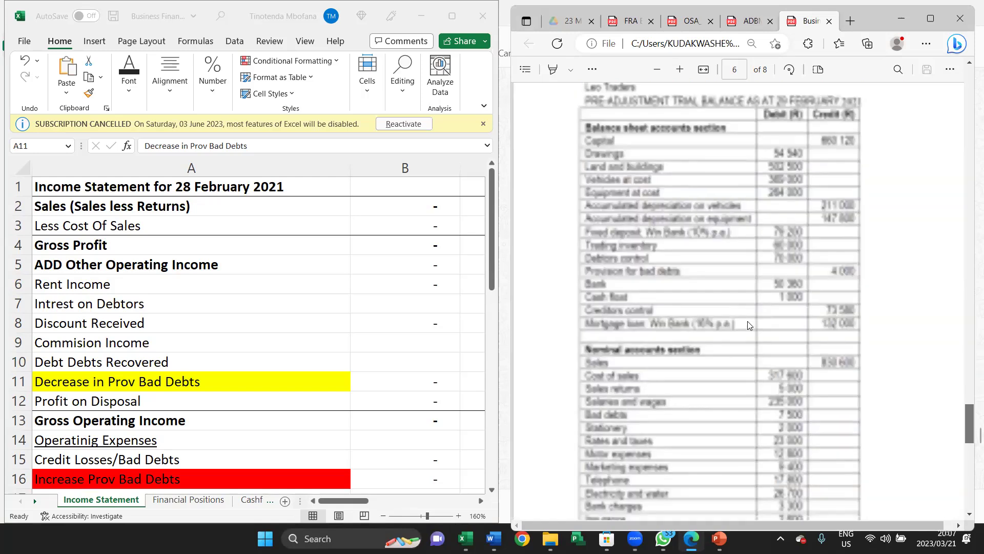
{"action": "scroll", "coordinate": [750, 326], "scroll_direction": "up", "scroll_amount": 10}
{"action": "scroll", "coordinate": [750, 333], "scroll_direction": "up", "scroll_amount": 3}
{"action": "scroll", "coordinate": [748, 328], "scroll_direction": "down", "scroll_amount": 3}
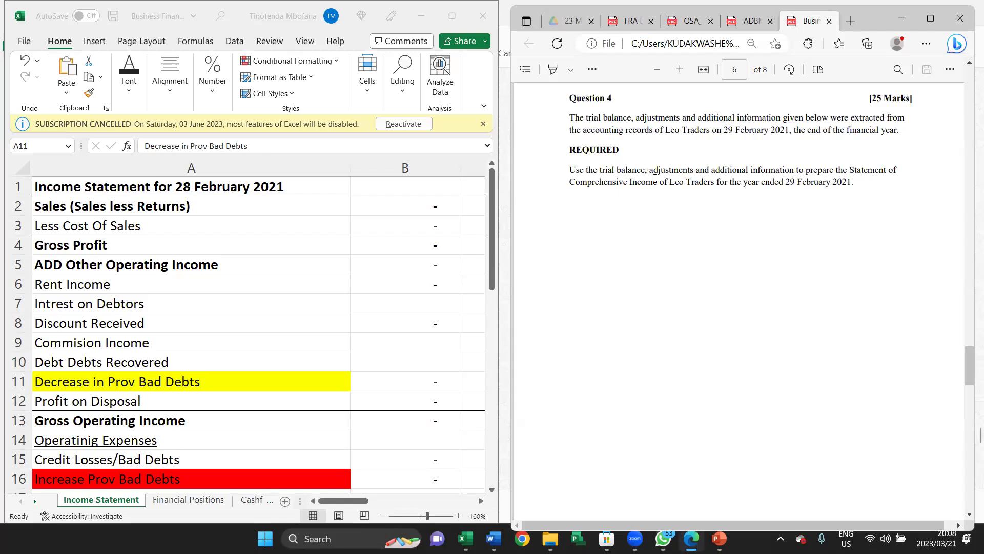
{"action": "left_click_drag", "start_coordinate": [671, 183], "coordinate": [719, 183]}
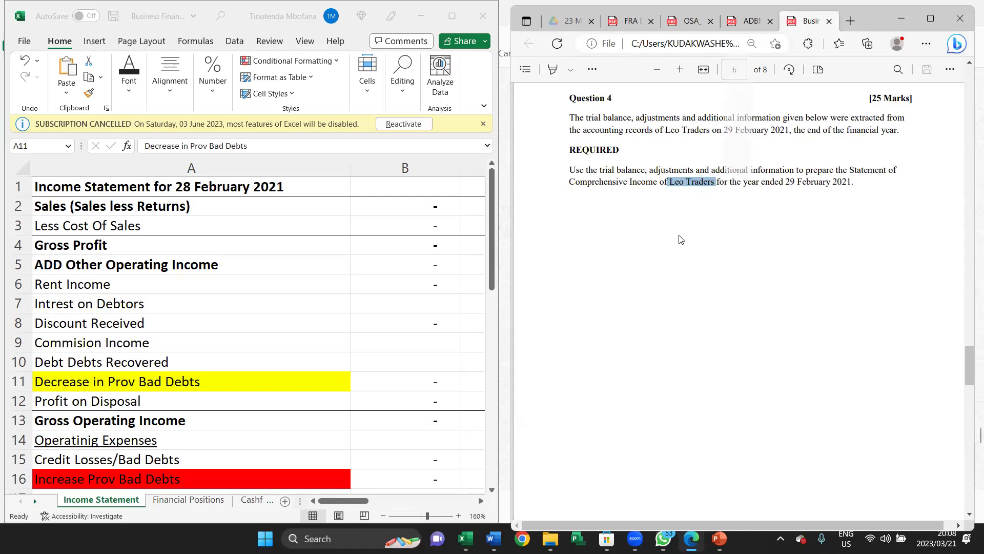
Narrow column A to fit its labels, then highlight the date 29 February 2021 in the question
{"action": "left_click", "coordinate": [137, 285]}
{"action": "left_click", "coordinate": [137, 285]}
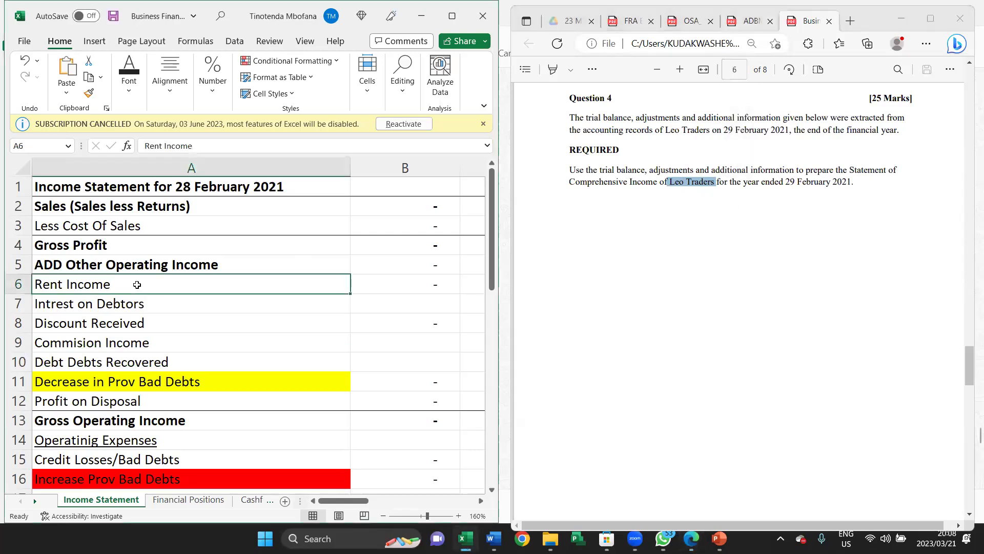
{"action": "left_click_drag", "start_coordinate": [351, 167], "coordinate": [294, 168]}
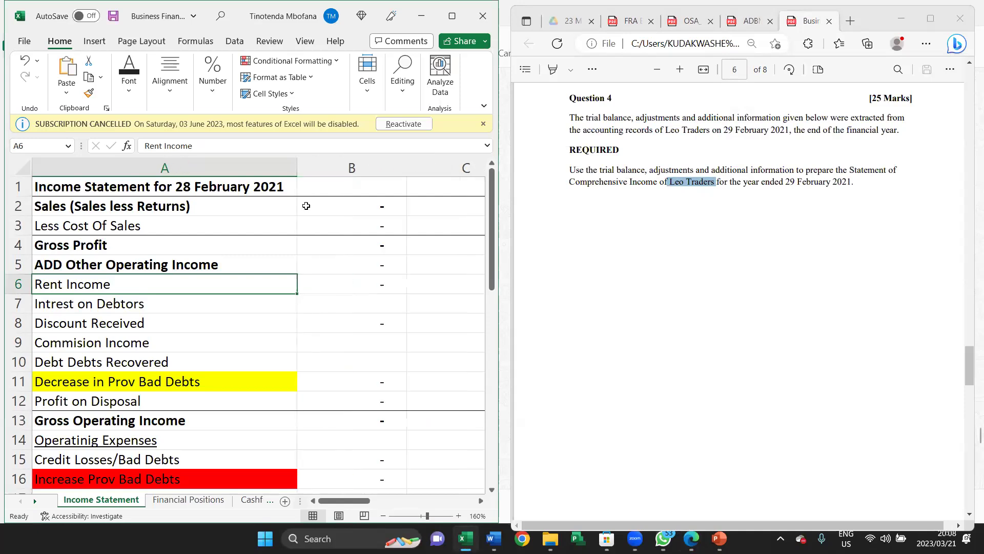
{"action": "scroll", "coordinate": [381, 504], "scroll_direction": "down", "scroll_amount": 2, "text": "ctrl"}
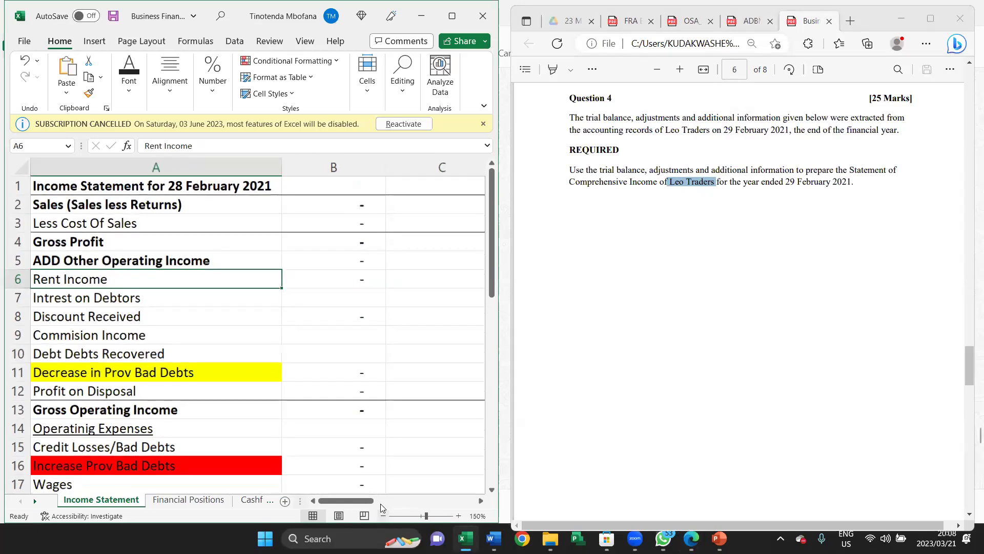
{"action": "scroll", "coordinate": [380, 508], "scroll_direction": "down", "scroll_amount": 1, "text": "ctrl"}
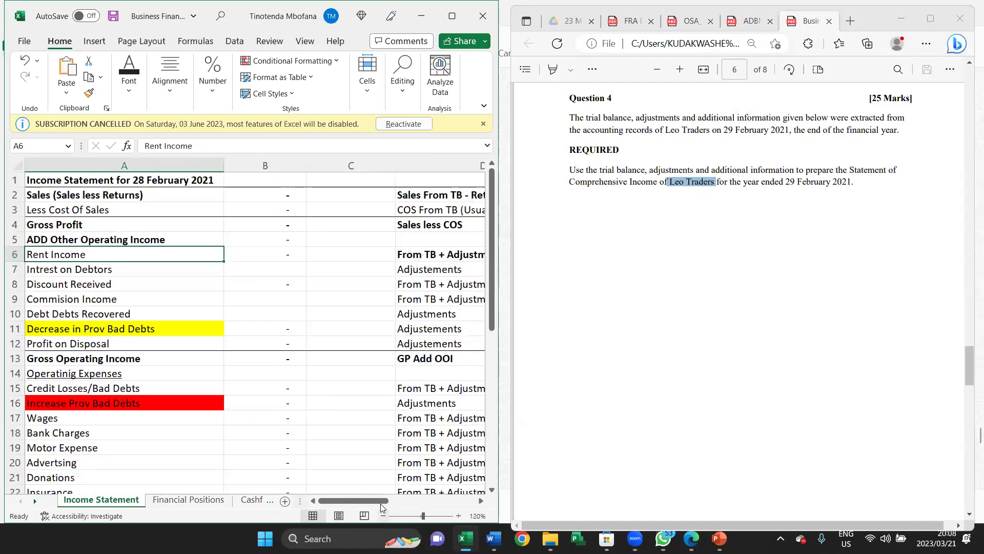
{"action": "left_click", "coordinate": [739, 200]}
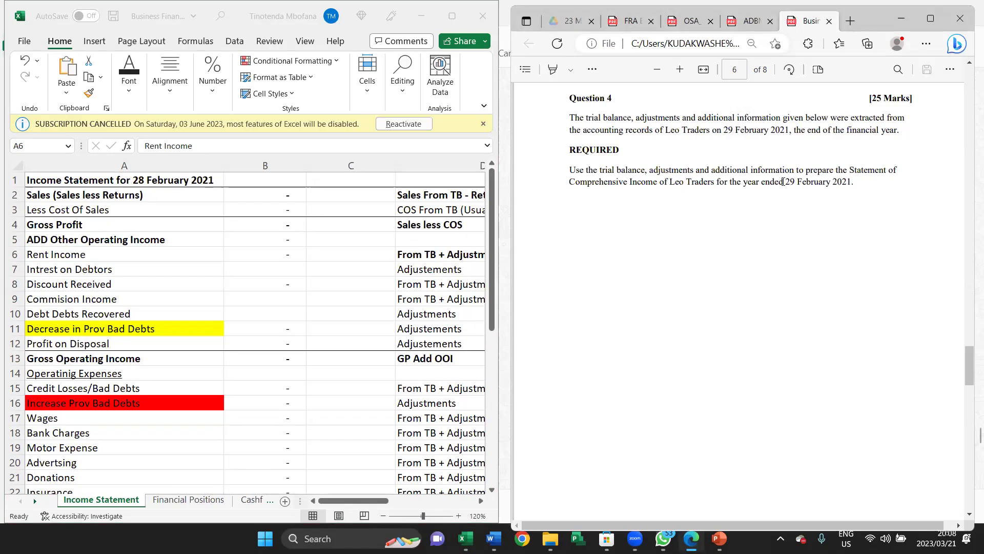
{"action": "left_click_drag", "start_coordinate": [785, 182], "coordinate": [851, 185]}
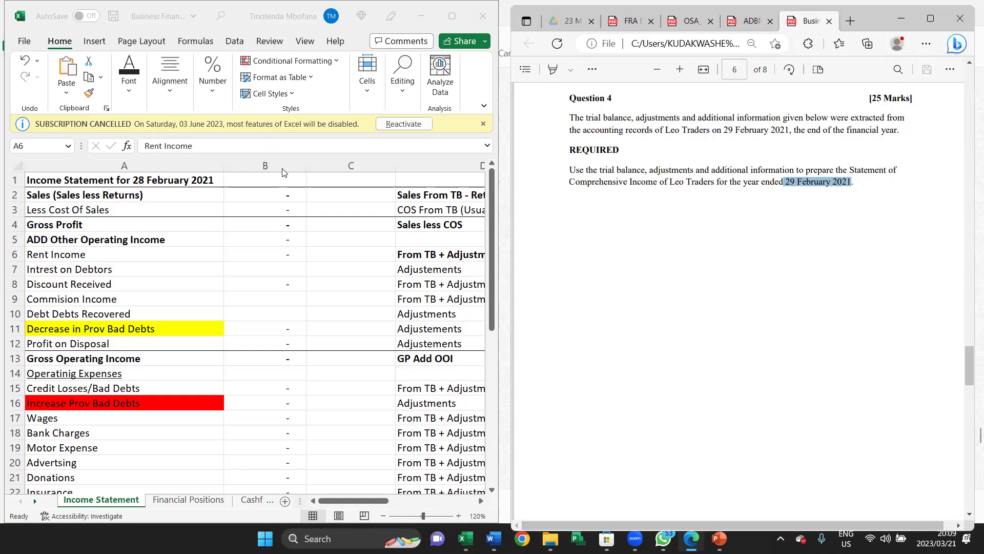
Scroll back and forth through the Leo Traders trial balance and adjustments on pages 6–7
{"action": "left_click", "coordinate": [630, 263]}
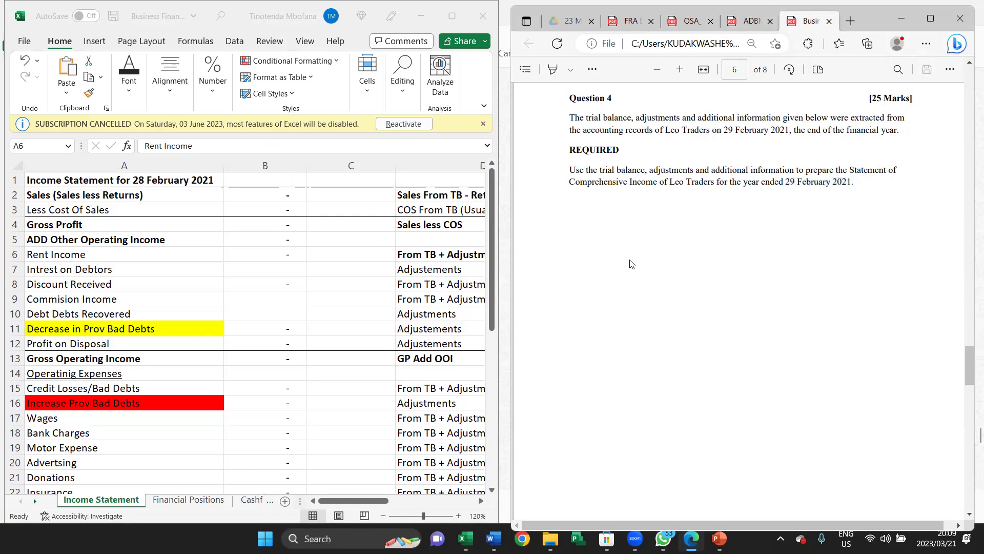
{"action": "scroll", "coordinate": [631, 263], "scroll_direction": "down", "scroll_amount": 10}
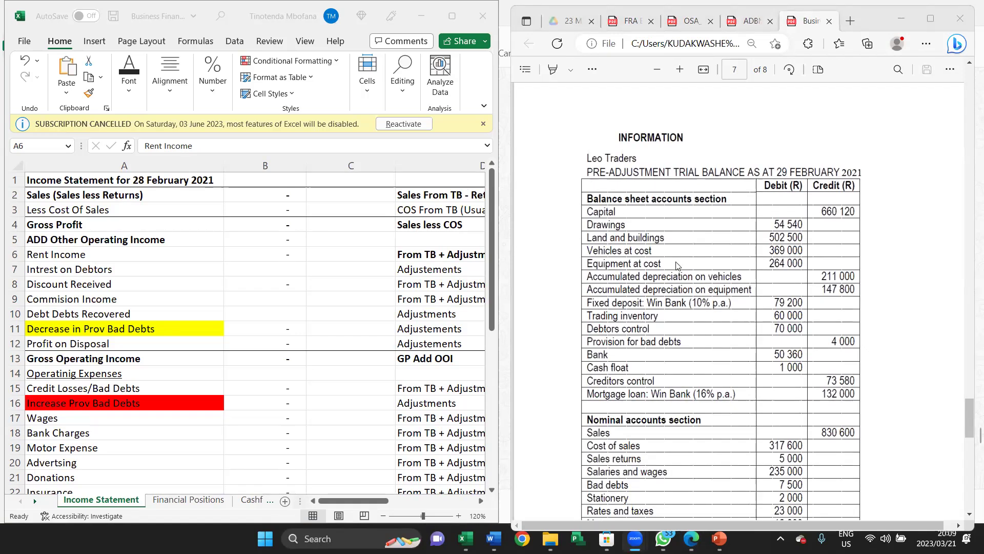
{"action": "scroll", "coordinate": [679, 267], "scroll_direction": "down", "scroll_amount": 1}
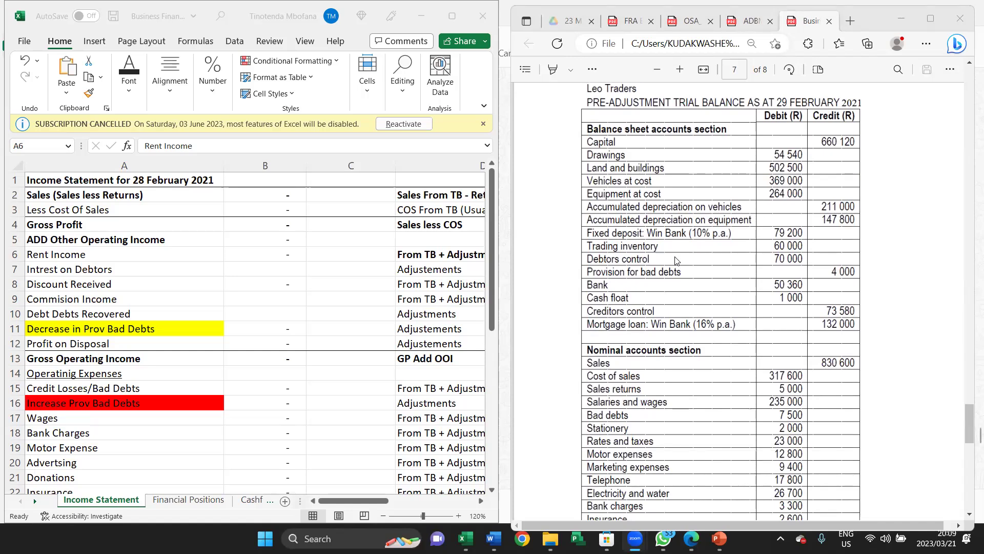
{"action": "scroll", "coordinate": [675, 264], "scroll_direction": "down", "scroll_amount": 1}
{"action": "scroll", "coordinate": [674, 265], "scroll_direction": "up", "scroll_amount": 3}
{"action": "scroll", "coordinate": [675, 267], "scroll_direction": "up", "scroll_amount": 1}
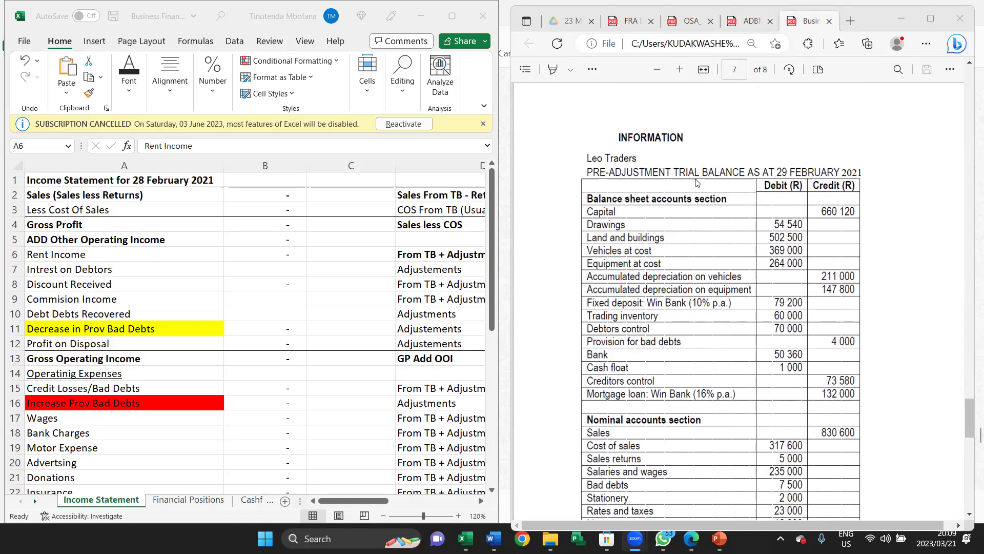
{"action": "scroll", "coordinate": [688, 282], "scroll_direction": "down", "scroll_amount": 10}
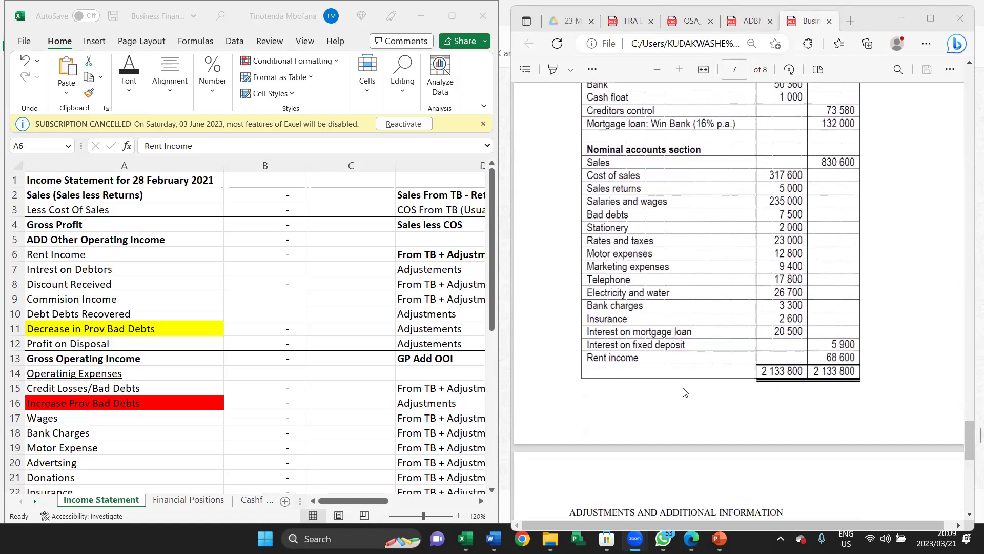
{"action": "scroll", "coordinate": [684, 387], "scroll_direction": "down", "scroll_amount": 7}
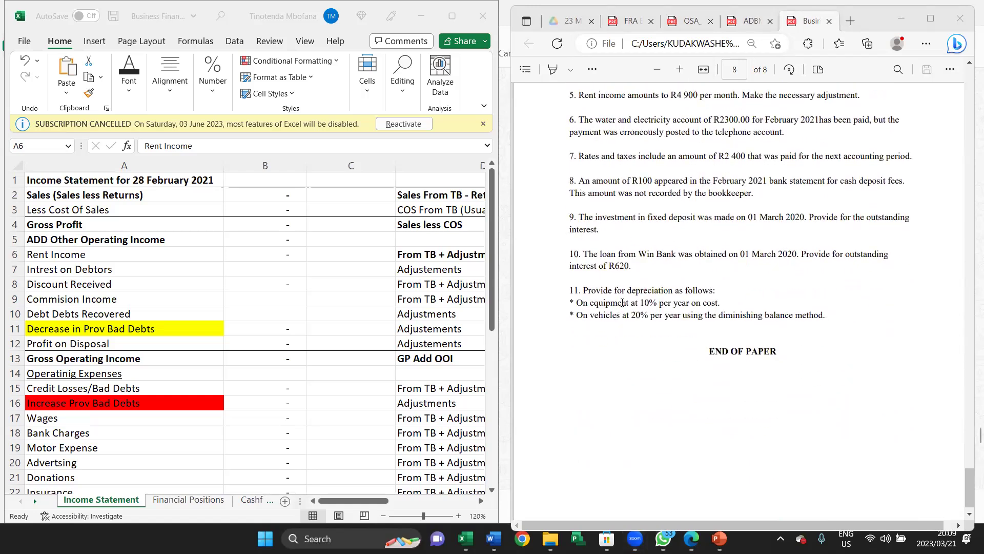
{"action": "scroll", "coordinate": [624, 307], "scroll_direction": "up", "scroll_amount": 4}
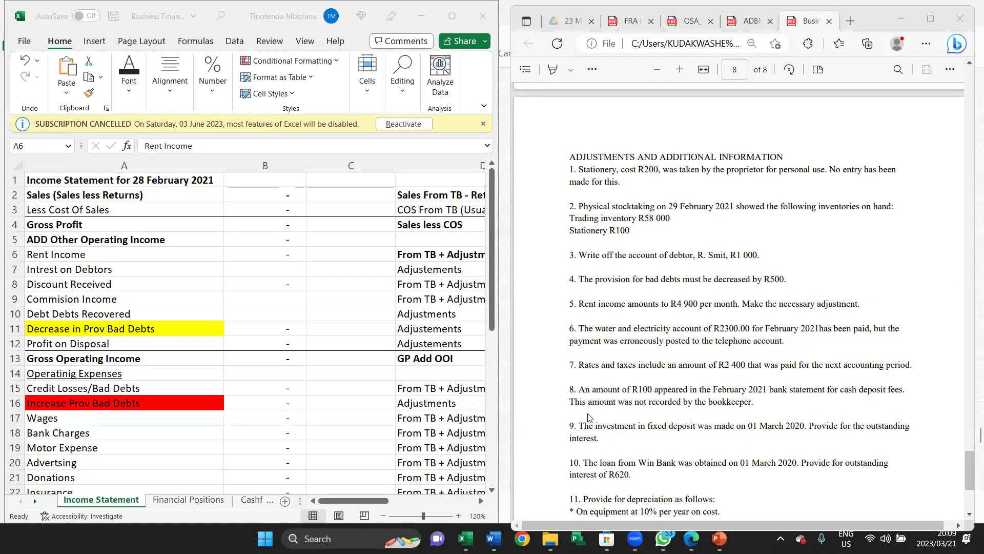
{"action": "scroll", "coordinate": [590, 418], "scroll_direction": "up", "scroll_amount": 10}
{"action": "scroll", "coordinate": [602, 378], "scroll_direction": "up", "scroll_amount": 1}
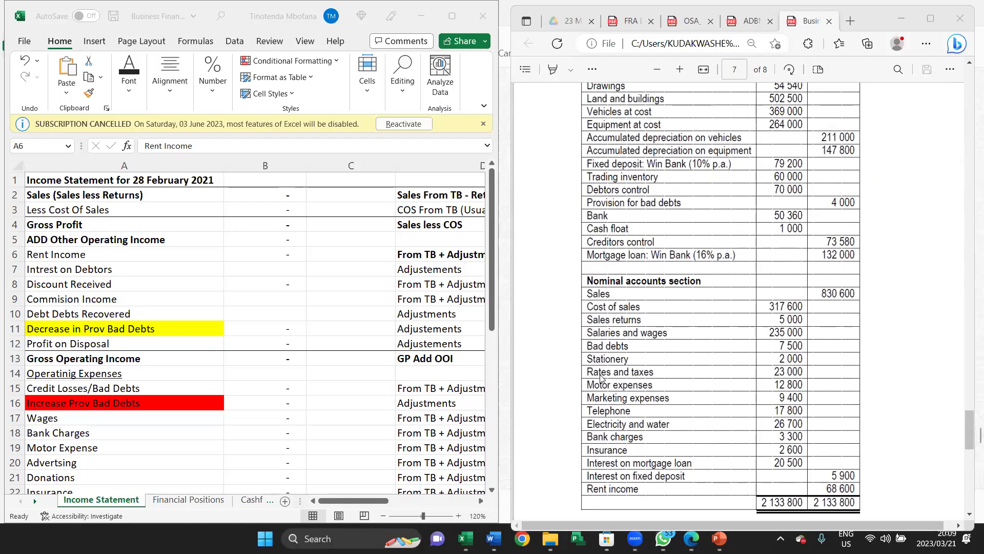
{"action": "scroll", "coordinate": [602, 378], "scroll_direction": "down", "scroll_amount": 5}
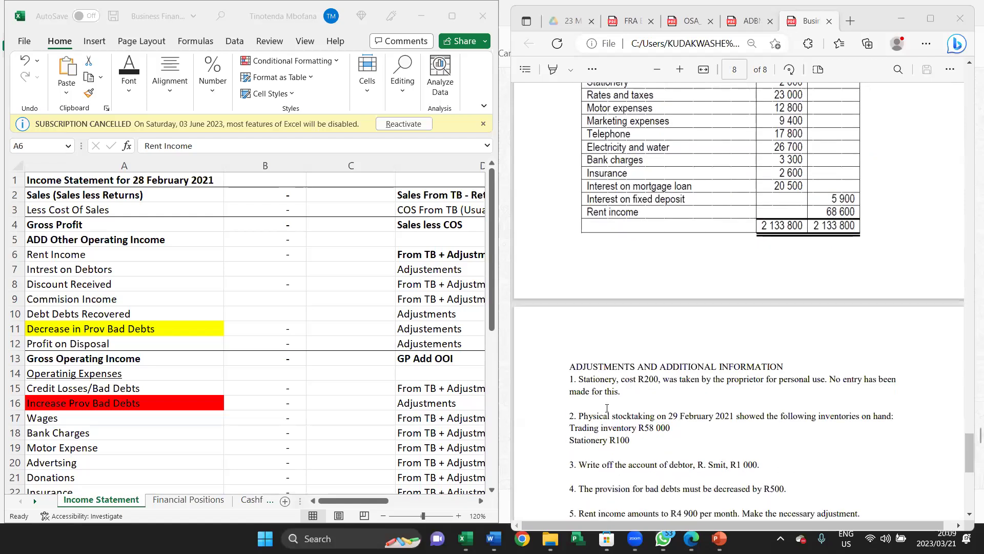
{"action": "scroll", "coordinate": [607, 408], "scroll_direction": "up", "scroll_amount": 4}
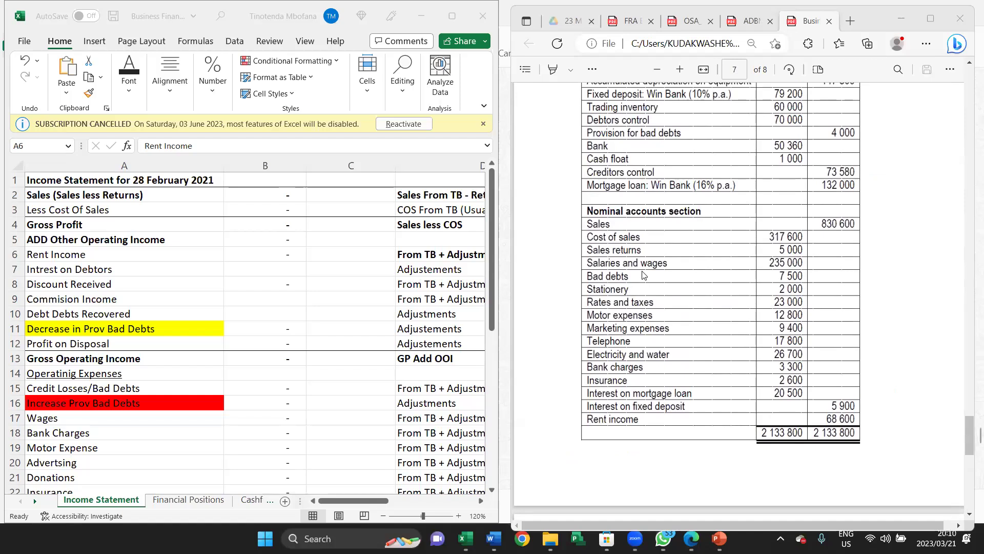
{"action": "scroll", "coordinate": [652, 241], "scroll_direction": "up", "scroll_amount": 2}
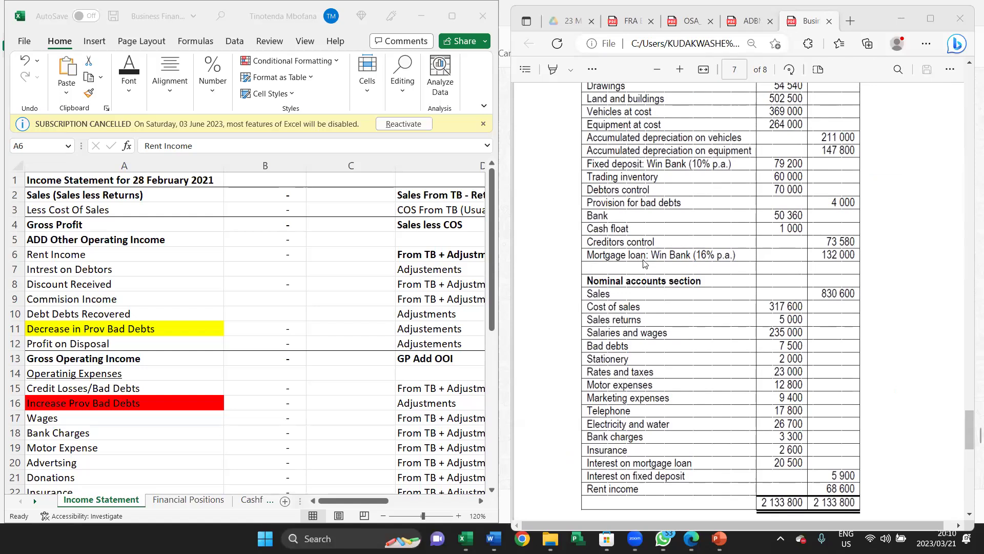
{"action": "scroll", "coordinate": [643, 257], "scroll_direction": "up", "scroll_amount": 2}
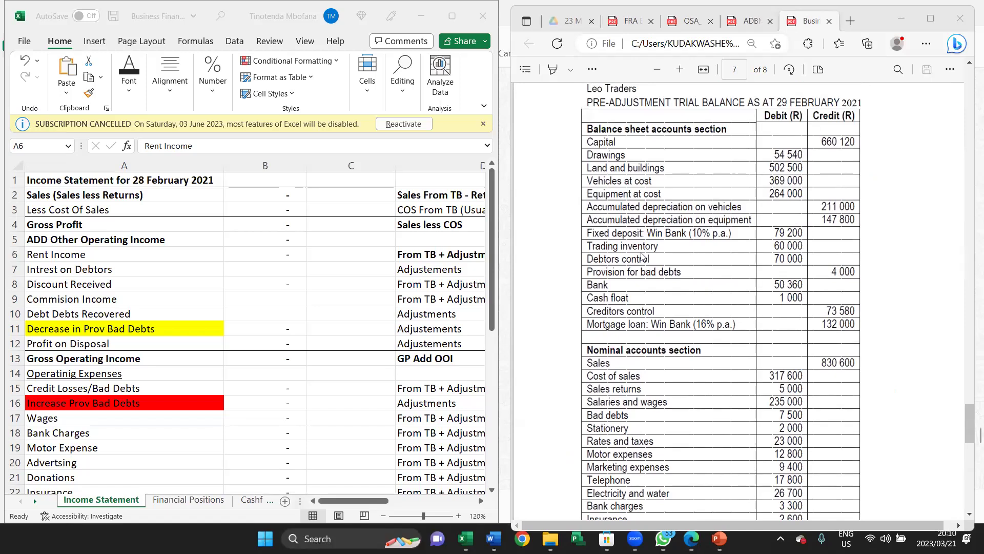
Settle on page 7's nominal accounts, showing Sales 830 600, Cost of sales 317 600 and totals 2 133 800
{"action": "left_click", "coordinate": [707, 354]}
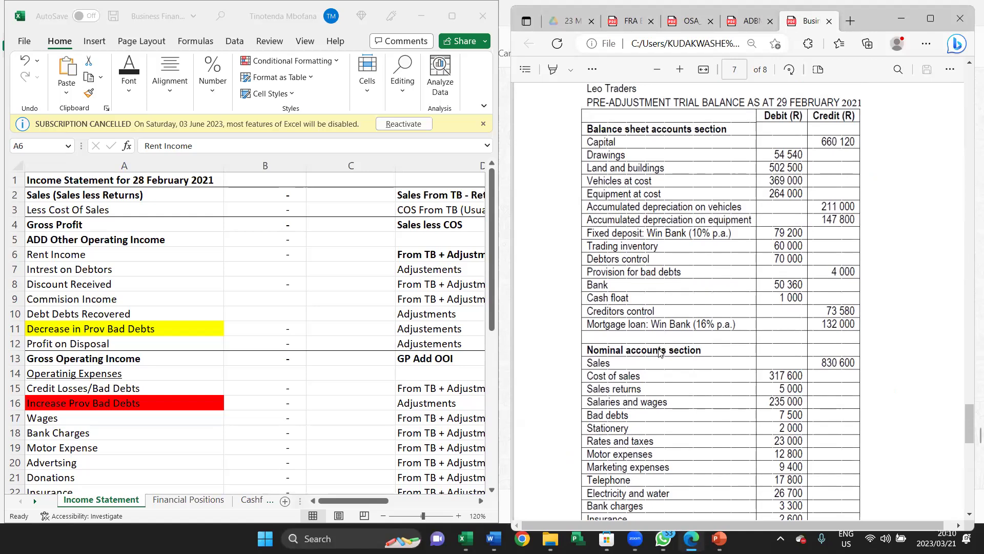
{"action": "scroll", "coordinate": [660, 352], "scroll_direction": "down", "scroll_amount": 2}
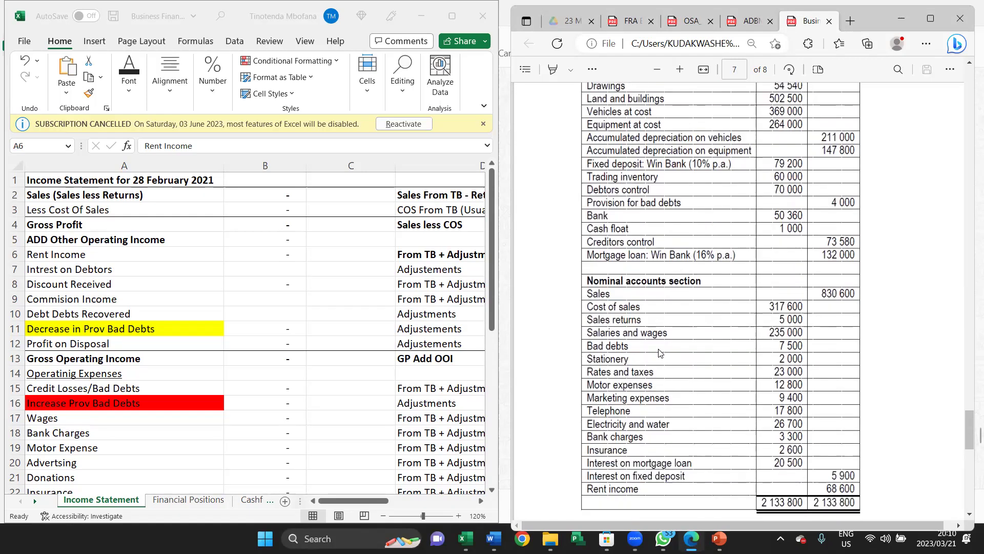
{"action": "scroll", "coordinate": [660, 353], "scroll_direction": "down", "scroll_amount": 2}
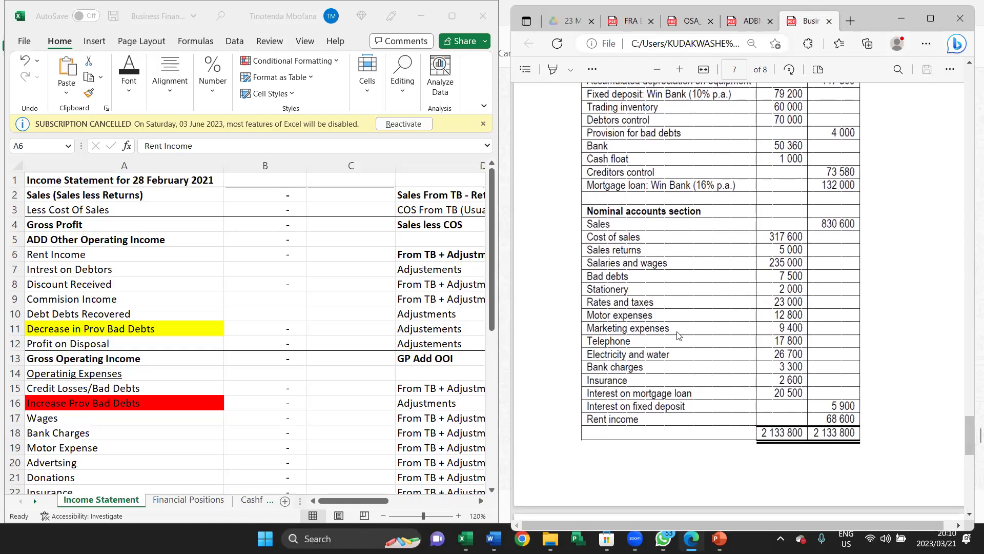
{"action": "scroll", "coordinate": [697, 320], "scroll_direction": "up", "scroll_amount": 6}
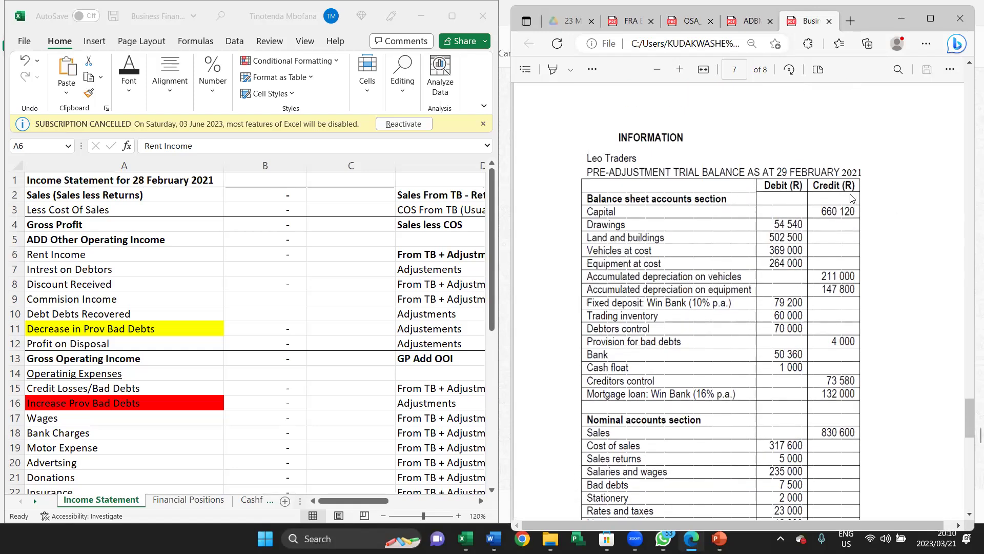
{"action": "scroll", "coordinate": [798, 195], "scroll_direction": "down", "scroll_amount": 6}
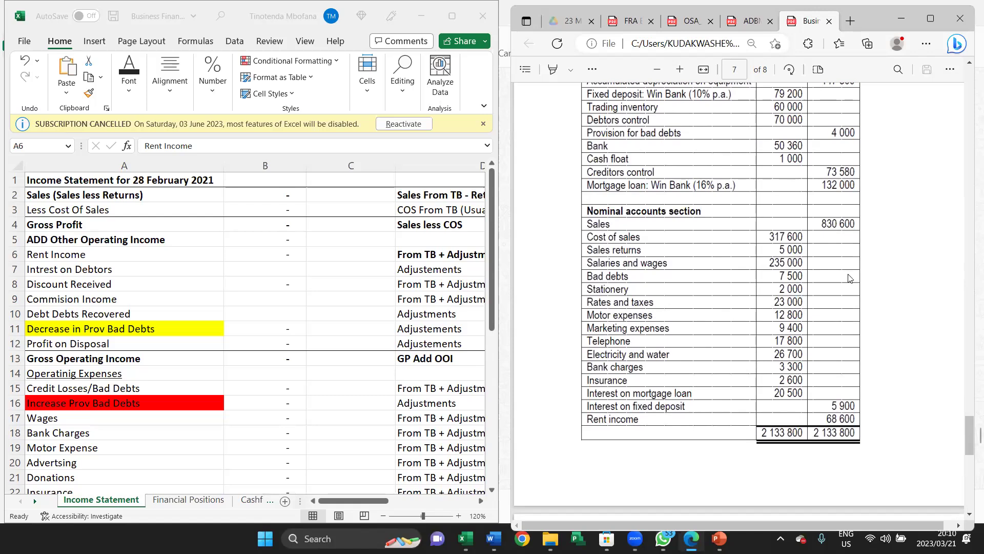
{"action": "scroll", "coordinate": [853, 280], "scroll_direction": "up", "scroll_amount": 5}
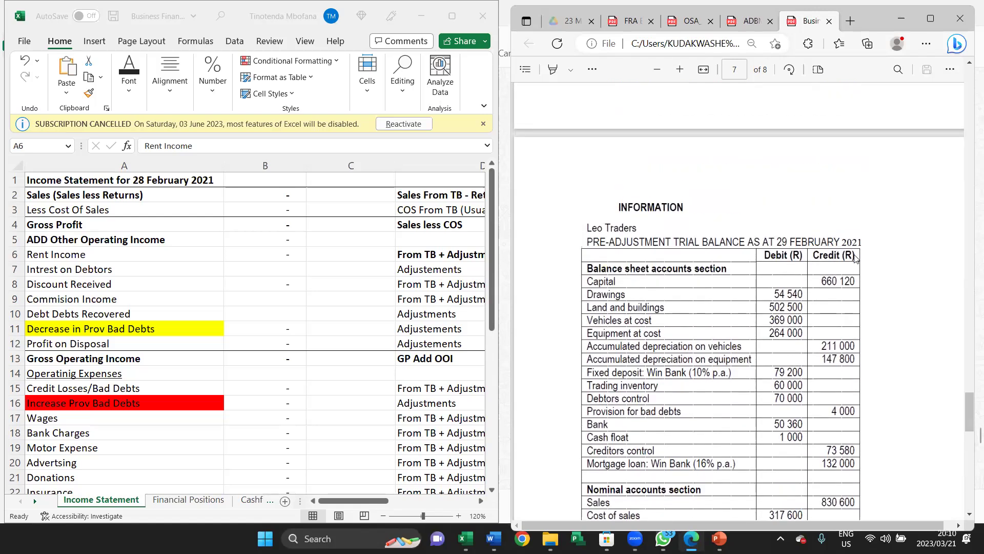
{"action": "scroll", "coordinate": [854, 258], "scroll_direction": "down", "scroll_amount": 5}
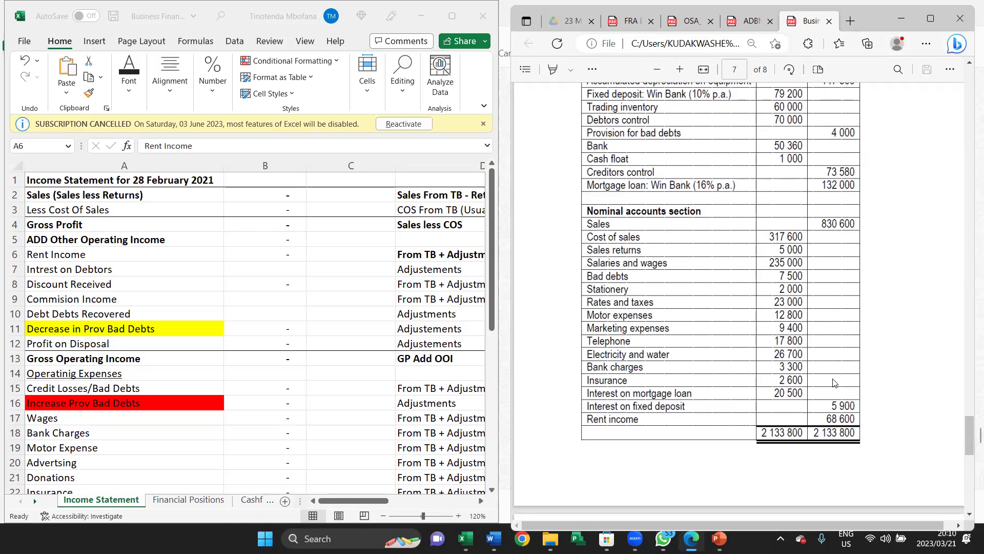
{"action": "scroll", "coordinate": [836, 384], "scroll_direction": "up", "scroll_amount": 6}
{"action": "scroll", "coordinate": [792, 296], "scroll_direction": "down", "scroll_amount": 6}
Fill the other operating income labels in A6:A12 with yellow
{"action": "left_click", "coordinate": [149, 280]}
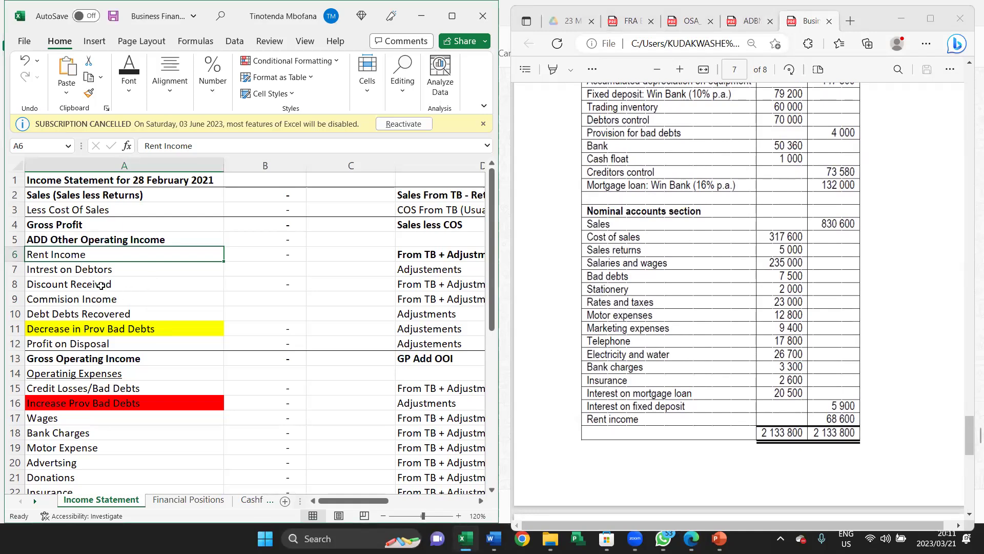
{"action": "left_click_drag", "start_coordinate": [88, 255], "coordinate": [78, 342]}
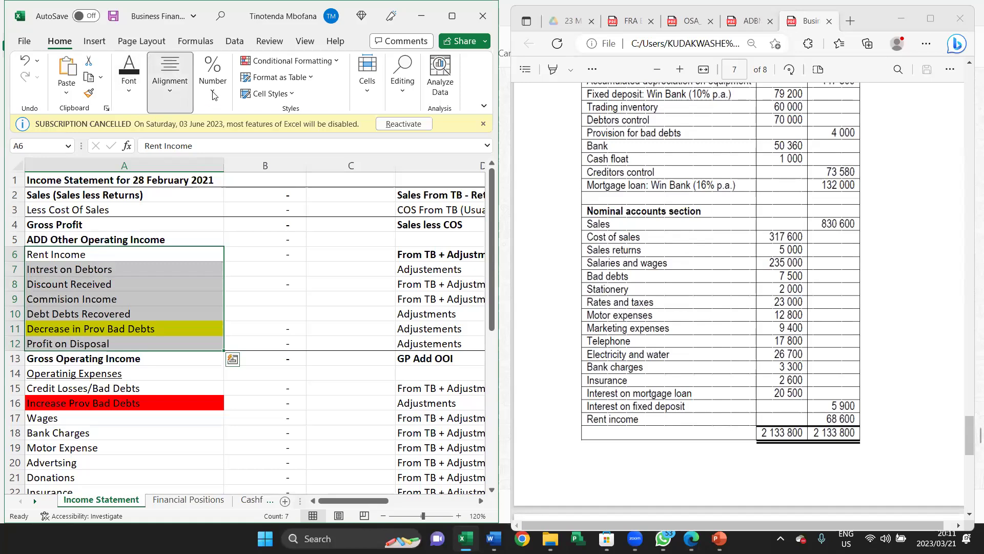
{"action": "left_click", "coordinate": [167, 92]}
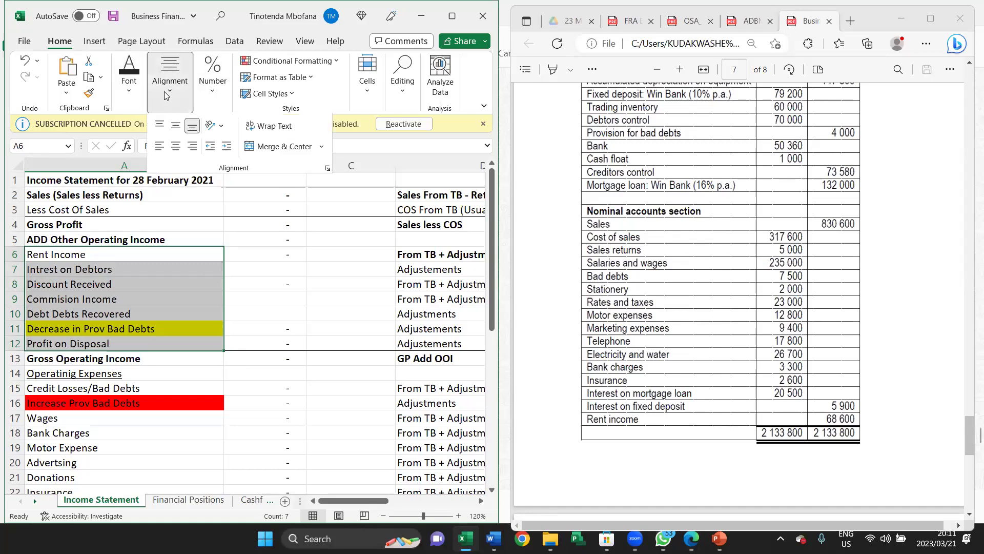
{"action": "left_click", "coordinate": [128, 84]}
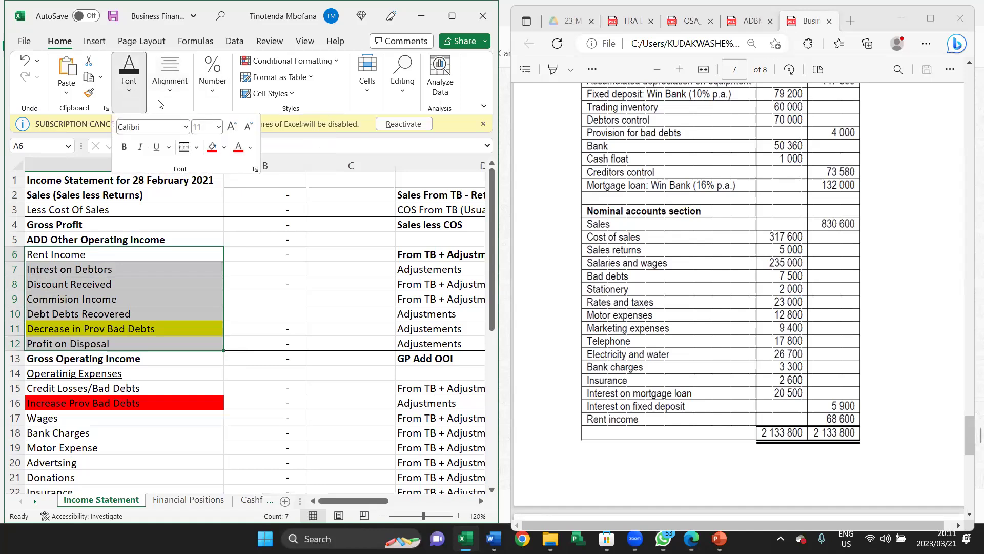
{"action": "left_click", "coordinate": [225, 148]}
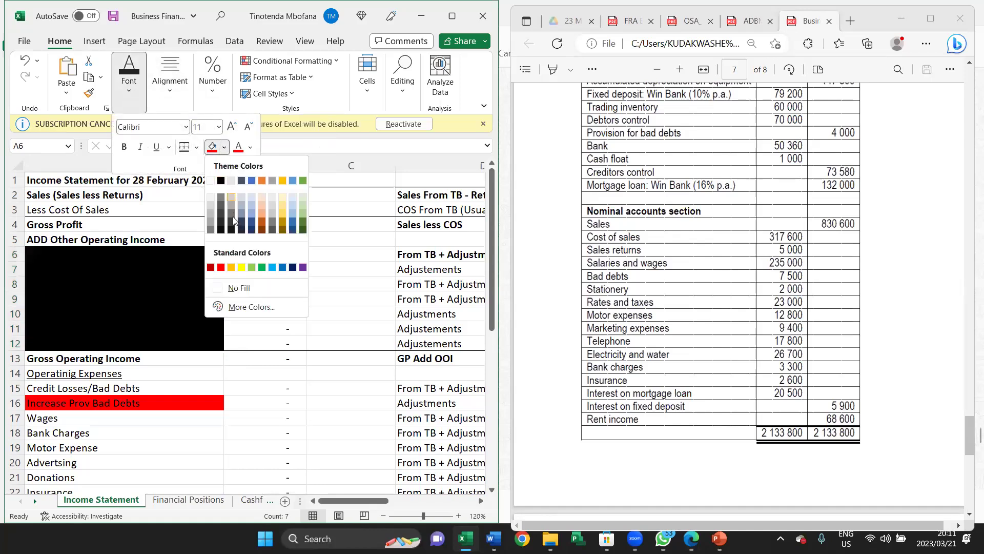
{"action": "left_click", "coordinate": [243, 267]}
Apply the same yellow fill to the operating expense labels in A15:A33
{"action": "scroll", "coordinate": [205, 277], "scroll_direction": "down", "scroll_amount": 2}
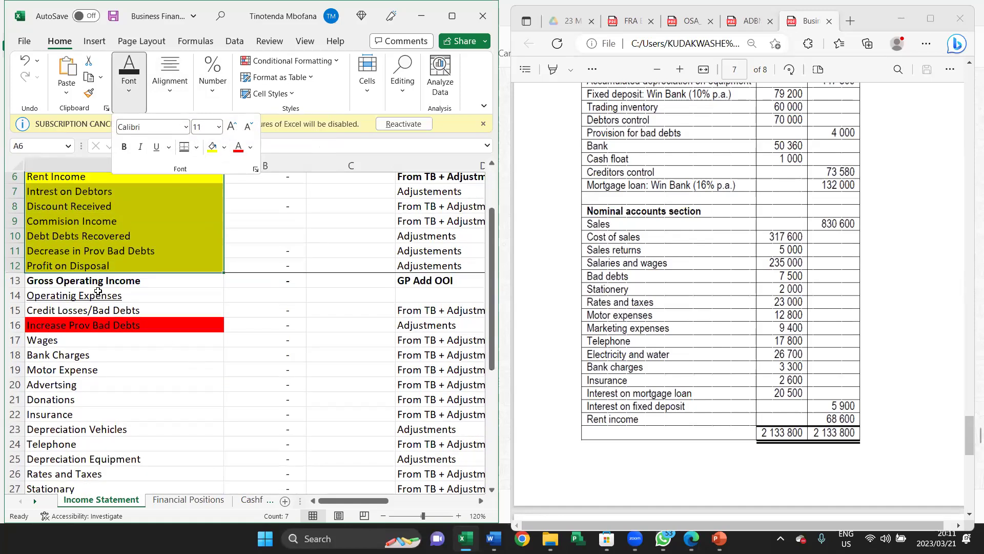
{"action": "left_click_drag", "start_coordinate": [95, 302], "coordinate": [101, 427]}
{"action": "left_click", "coordinate": [129, 82]}
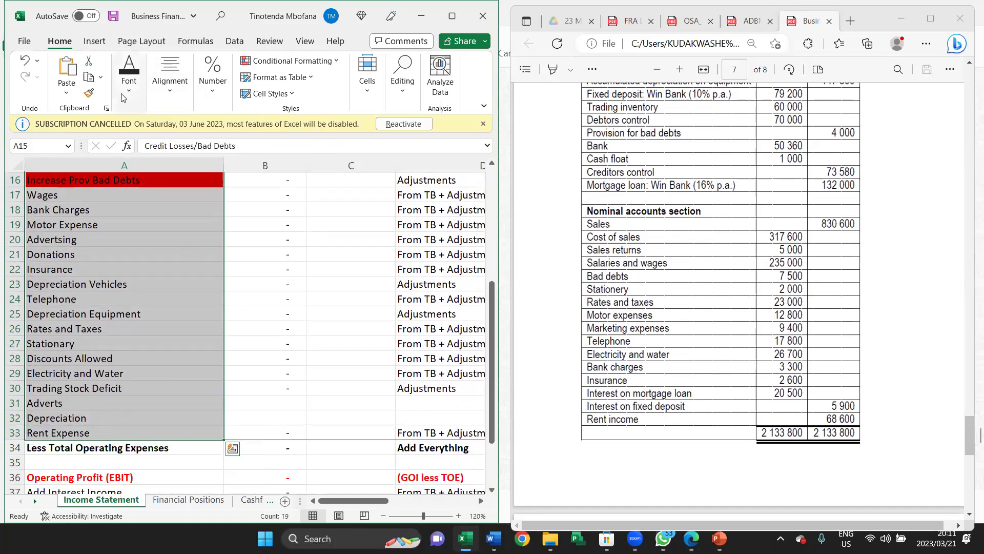
{"action": "left_click", "coordinate": [212, 147]}
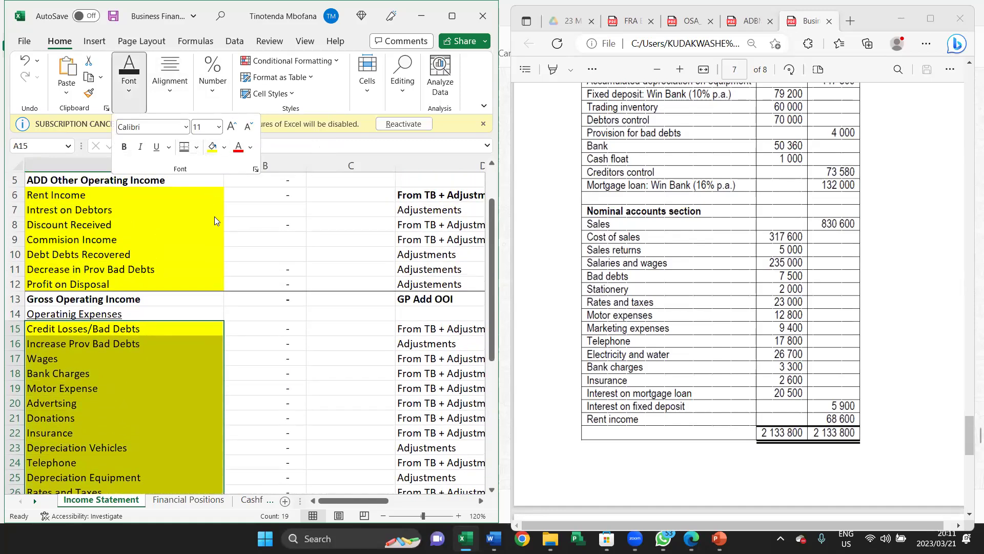
{"action": "scroll", "coordinate": [218, 259], "scroll_direction": "up", "scroll_amount": 2}
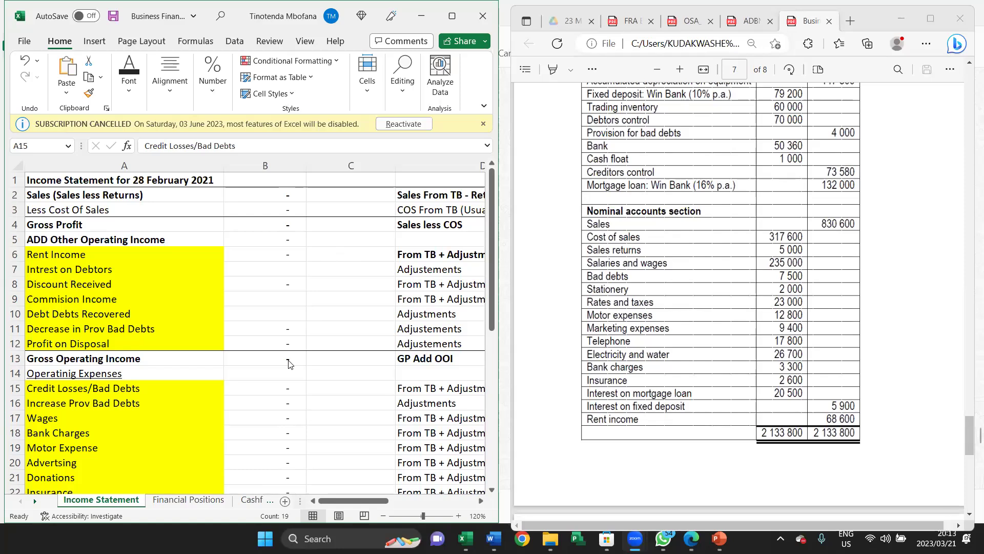
Review the column B amounts from B6 down against the trial balance, then the B5 and B4 formulas
{"action": "key", "text": "alt+Tab"}
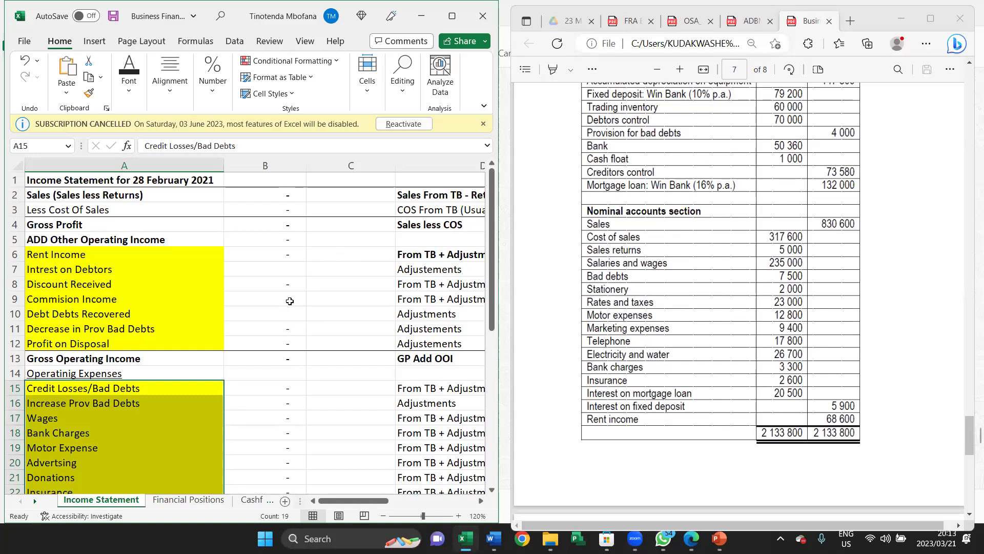
{"action": "left_click", "coordinate": [291, 252]}
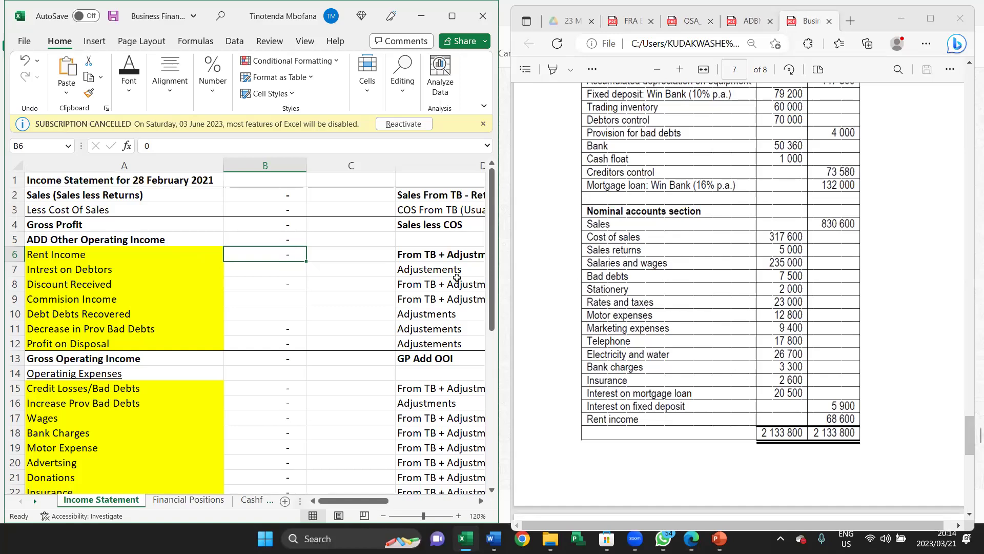
{"action": "key", "text": "Down"}
{"action": "key", "text": "Down"}
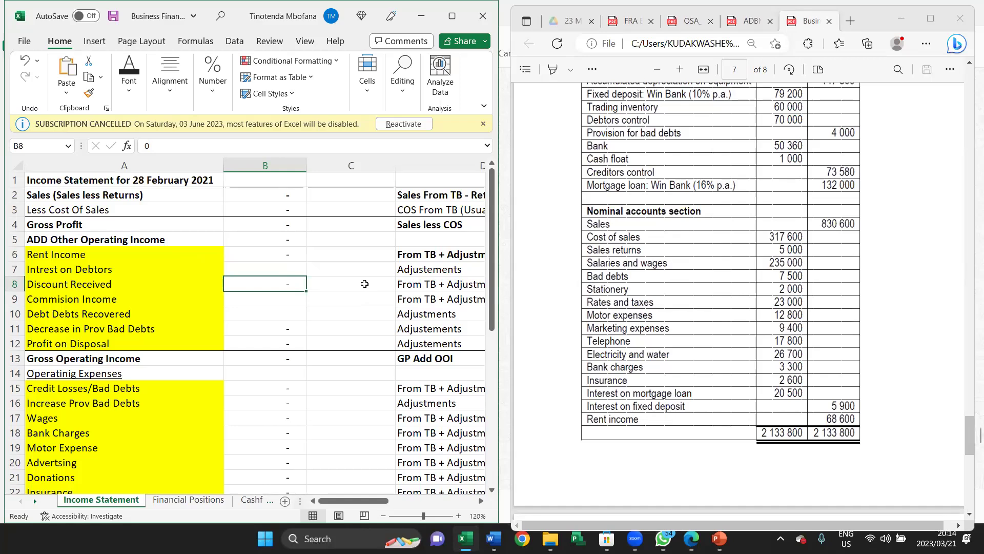
{"action": "left_click", "coordinate": [601, 473]}
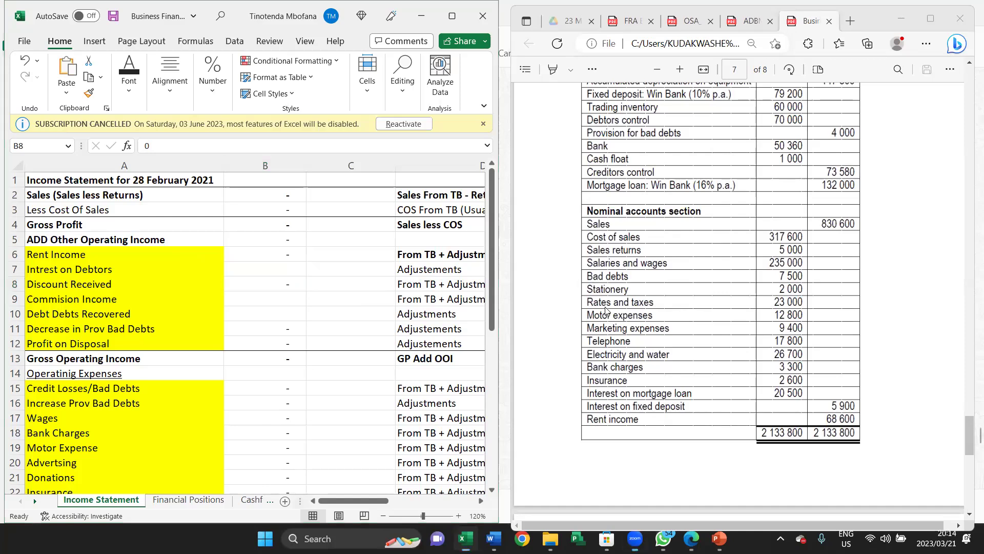
{"action": "left_click", "coordinate": [341, 237]}
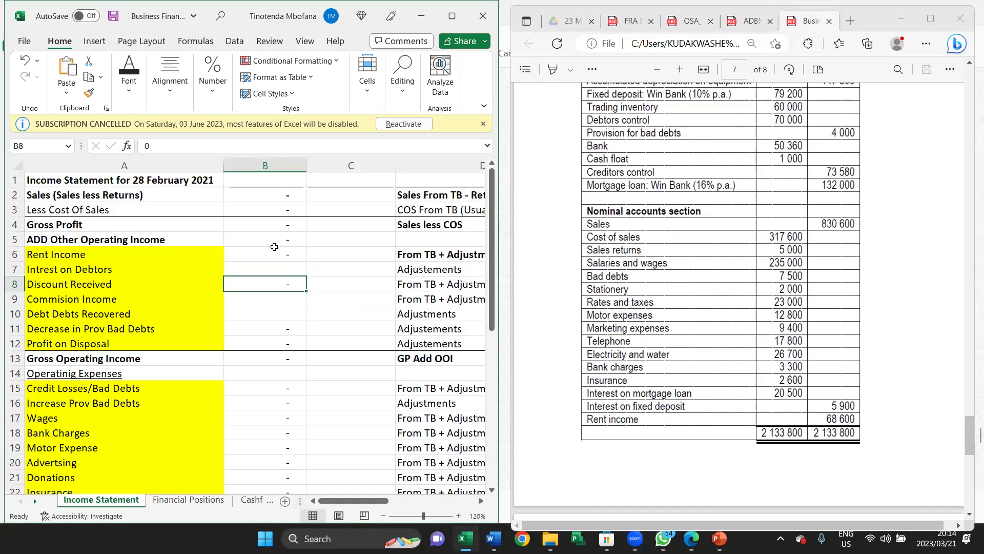
{"action": "left_click", "coordinate": [242, 238]}
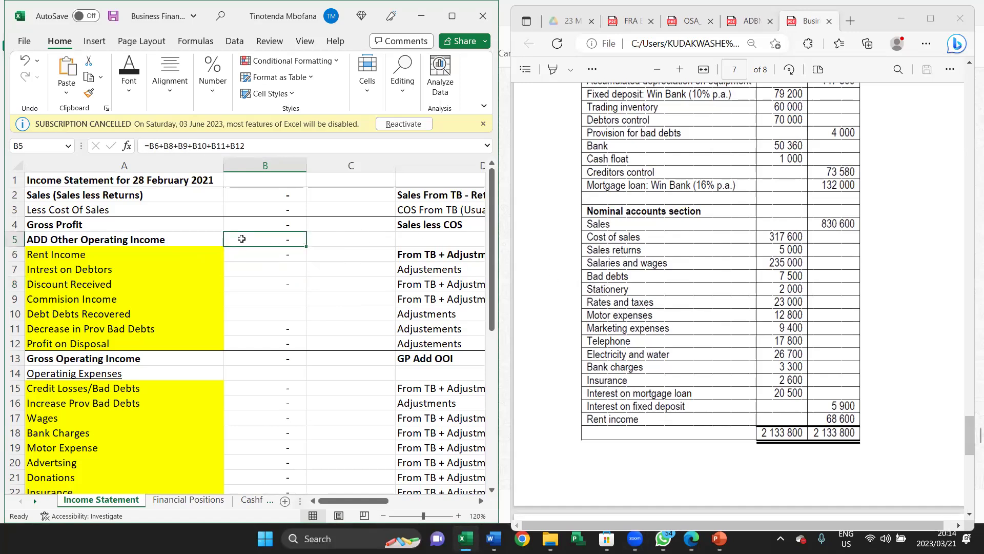
{"action": "left_click", "coordinate": [274, 226]}
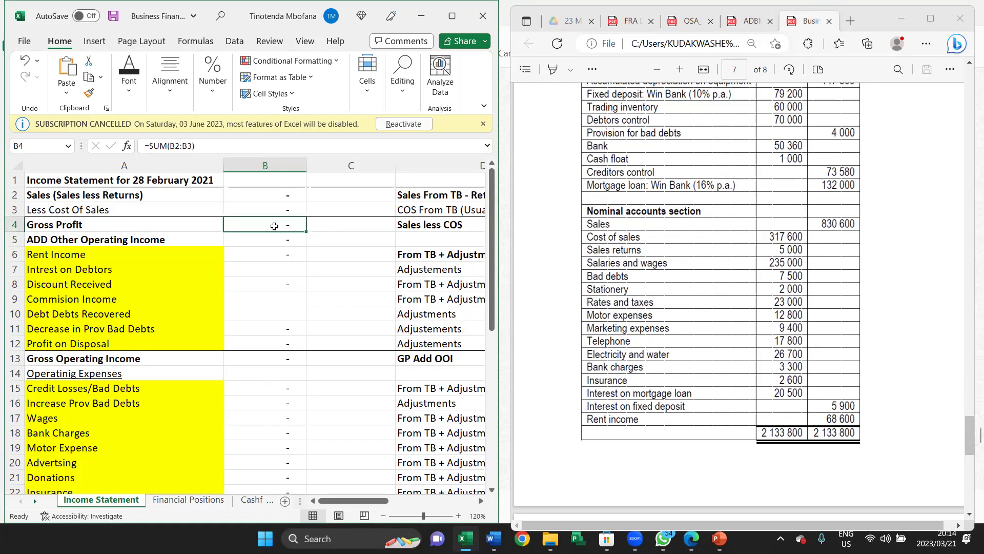
Replace the Gross Profit formula in B4 with 0 and continue down to B11
{"action": "double_click", "coordinate": [275, 226]}
{"action": "type", "text": "0"}
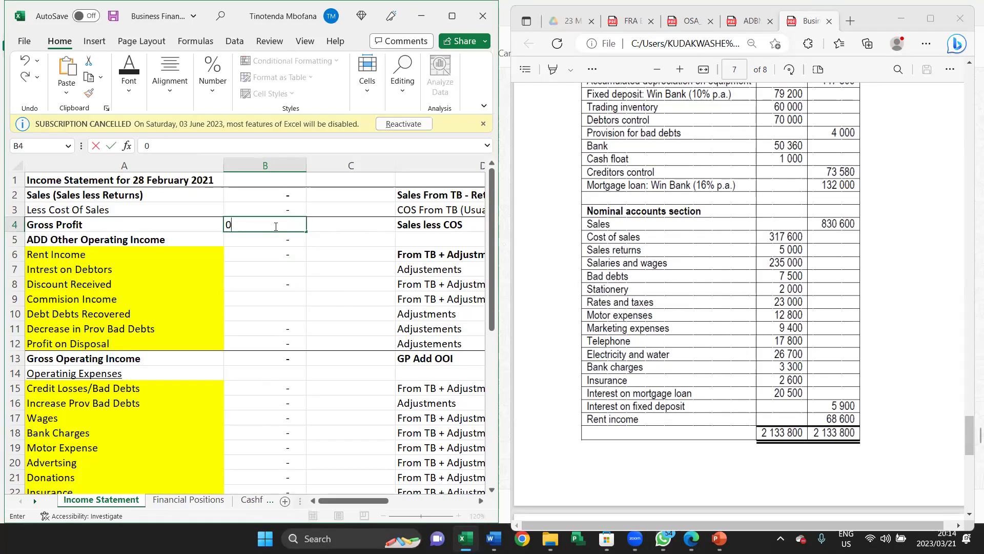
{"action": "key", "text": "Return"}
{"action": "key", "text": "Down"}
{"action": "key", "text": "Down"}
{"action": "key", "text": "Down"}
{"action": "key", "text": "Down"}
{"action": "key", "text": "Down"}
{"action": "key", "text": "Down"}
{"action": "key", "text": "Down"}
{"action": "key", "text": "Down"}
{"action": "key", "text": "Down"}
{"action": "key", "text": "Down"}
{"action": "key", "text": "Down"}
{"action": "key", "text": "Down"}
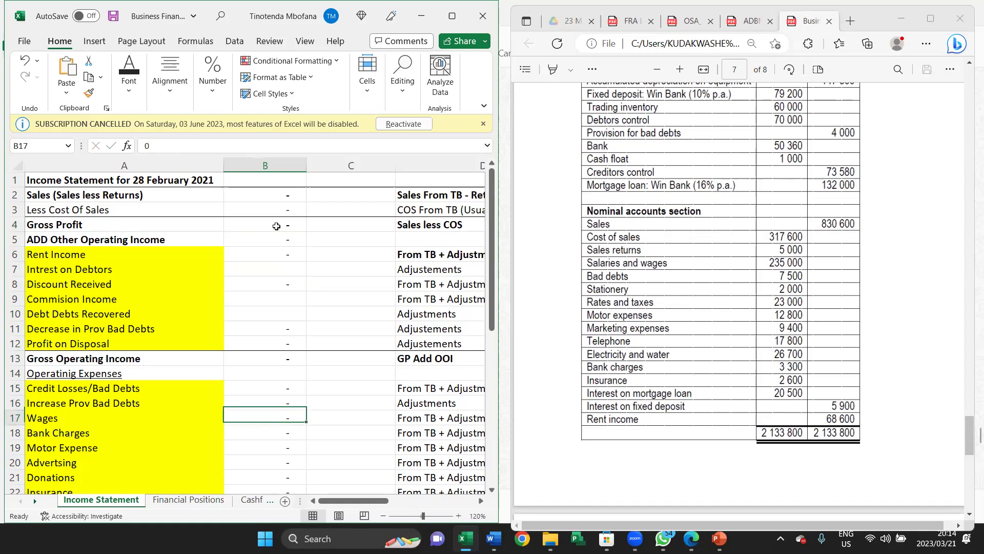
{"action": "key", "text": "Down"}
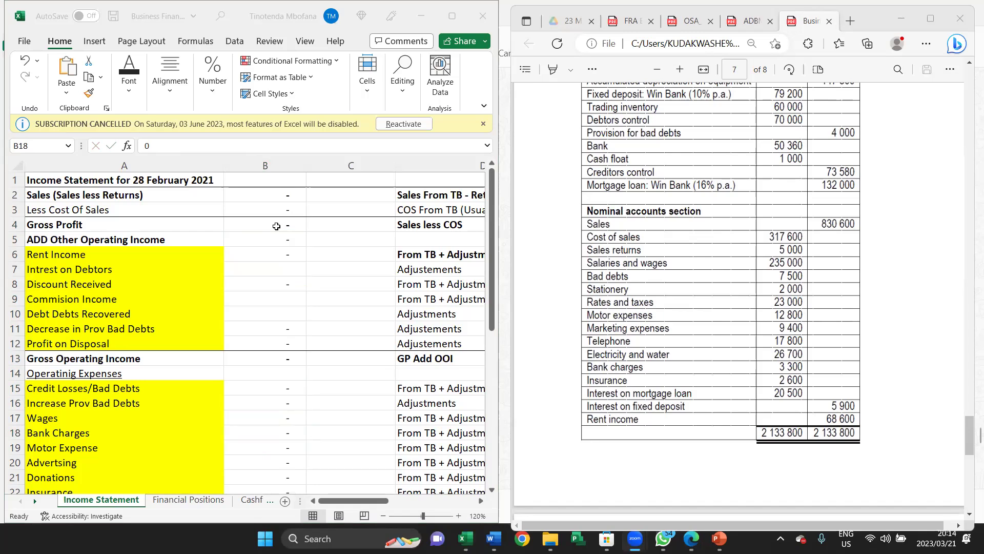
{"action": "left_click", "coordinate": [305, 334]}
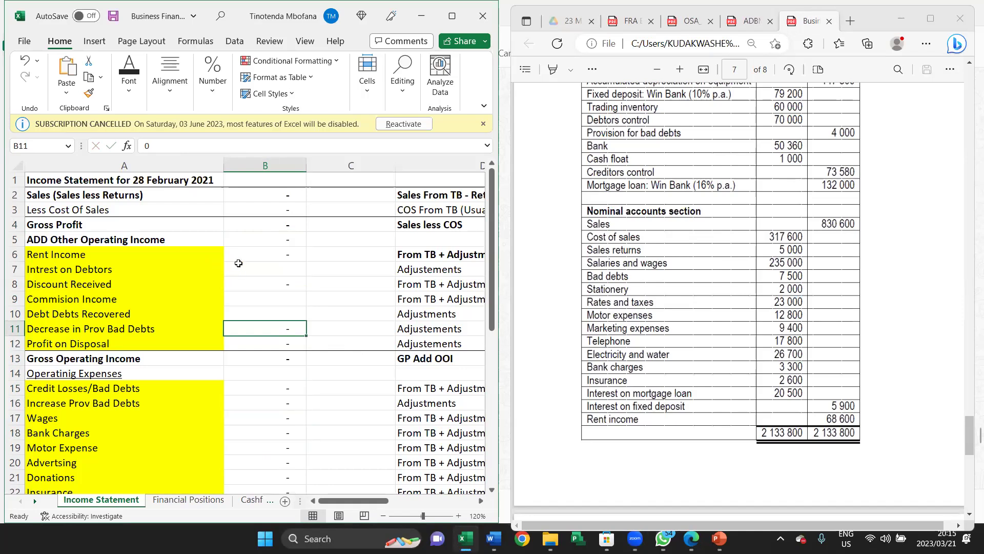
{"action": "left_click", "coordinate": [94, 267]}
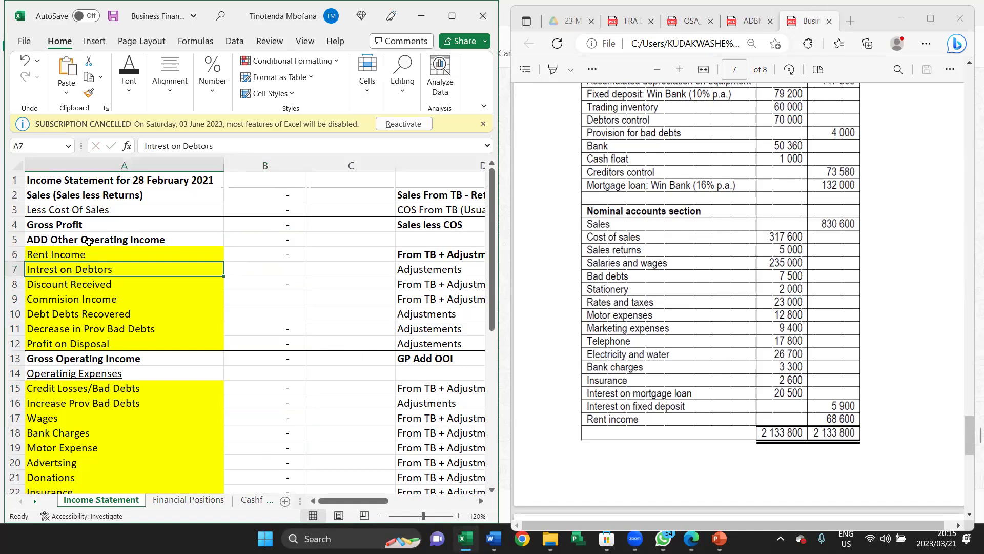
{"action": "left_click", "coordinate": [41, 253]}
{"action": "left_click_drag", "start_coordinate": [40, 252], "coordinate": [40, 337]}
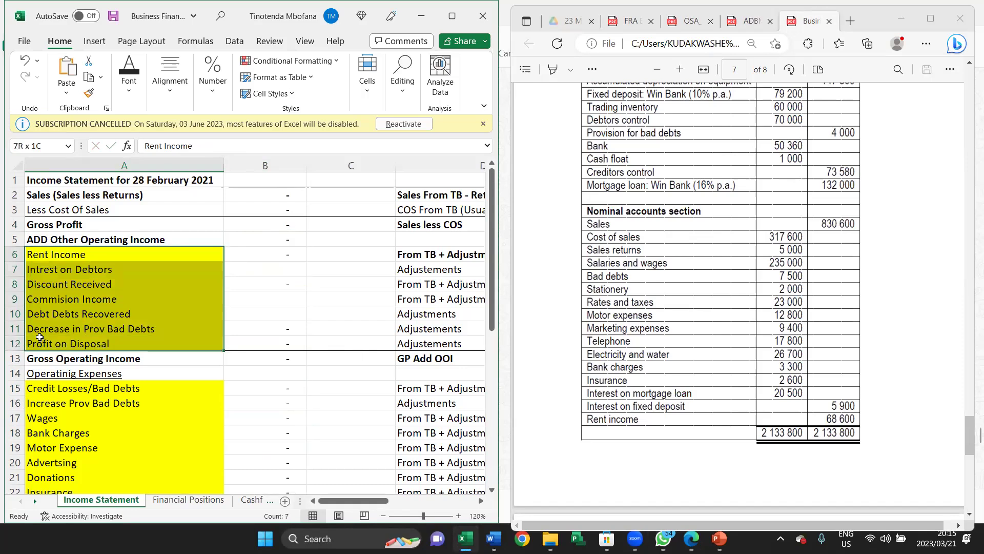
{"action": "left_click_drag", "start_coordinate": [40, 336], "coordinate": [40, 337]}
{"action": "scroll", "coordinate": [68, 309], "scroll_direction": "down", "scroll_amount": 5}
{"action": "scroll", "coordinate": [68, 309], "scroll_direction": "up", "scroll_amount": 4}
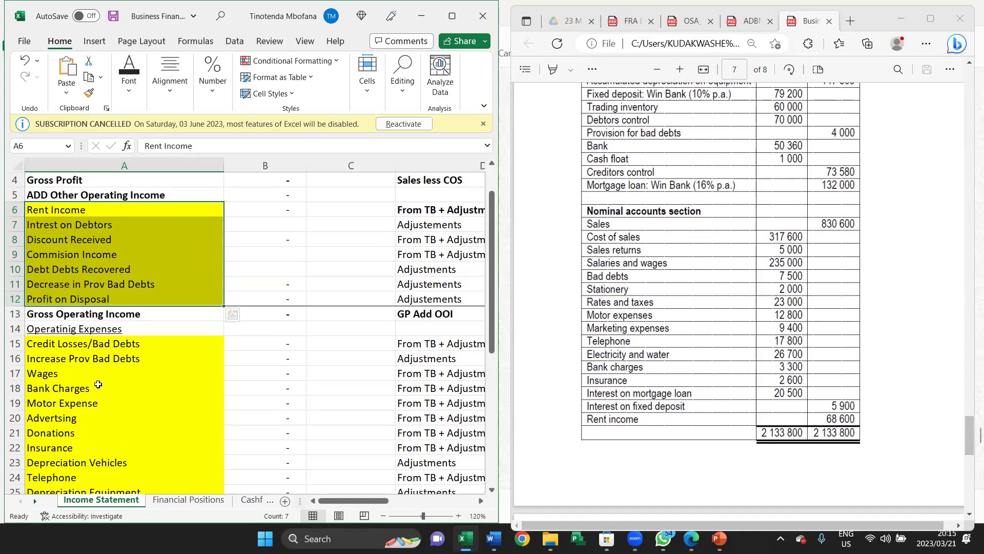
{"action": "scroll", "coordinate": [112, 363], "scroll_direction": "up", "scroll_amount": 1}
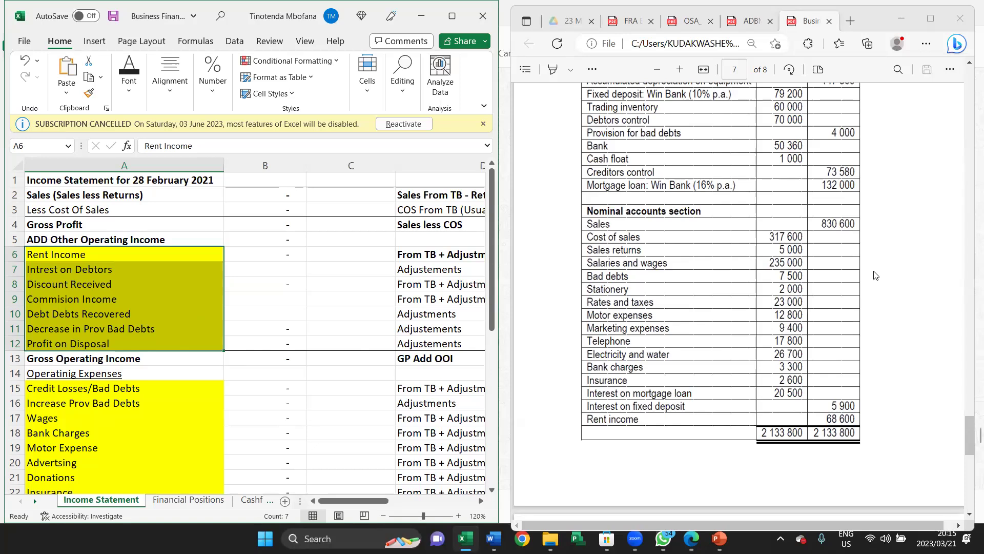
{"action": "left_click", "coordinate": [901, 245]}
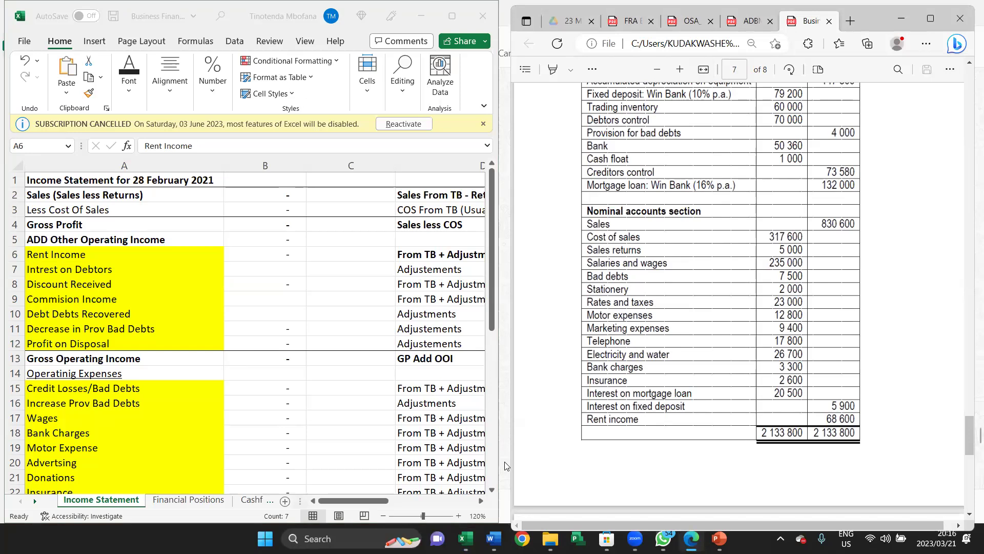
Enter the Sales figure 830 600 in cell B2
{"action": "left_click", "coordinate": [274, 196]}
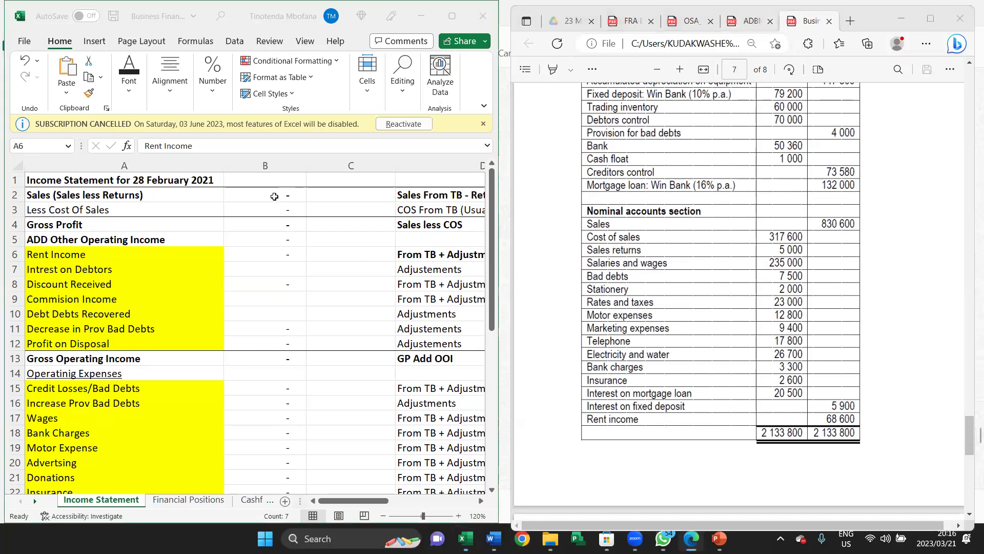
{"action": "left_click", "coordinate": [274, 196]}
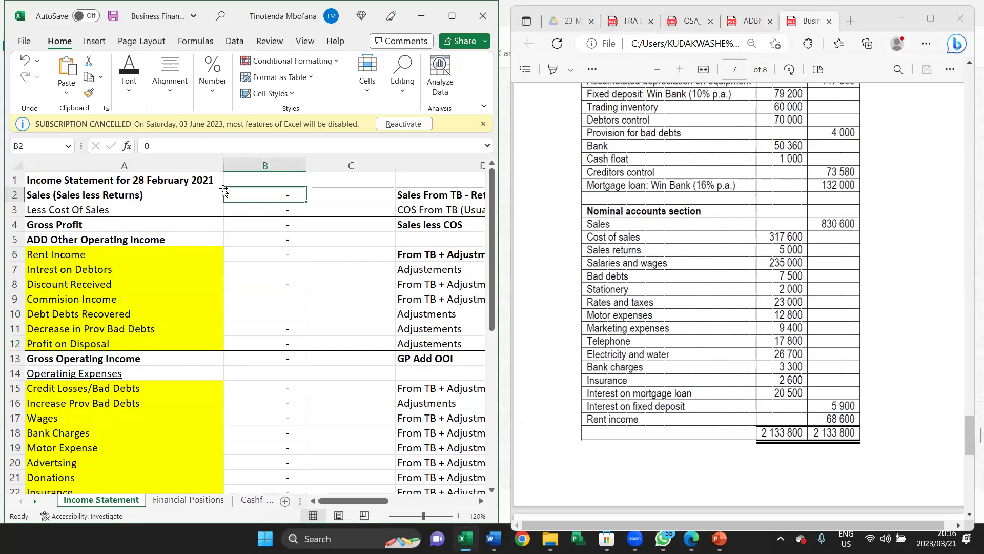
{"action": "type", "text": "830 "}
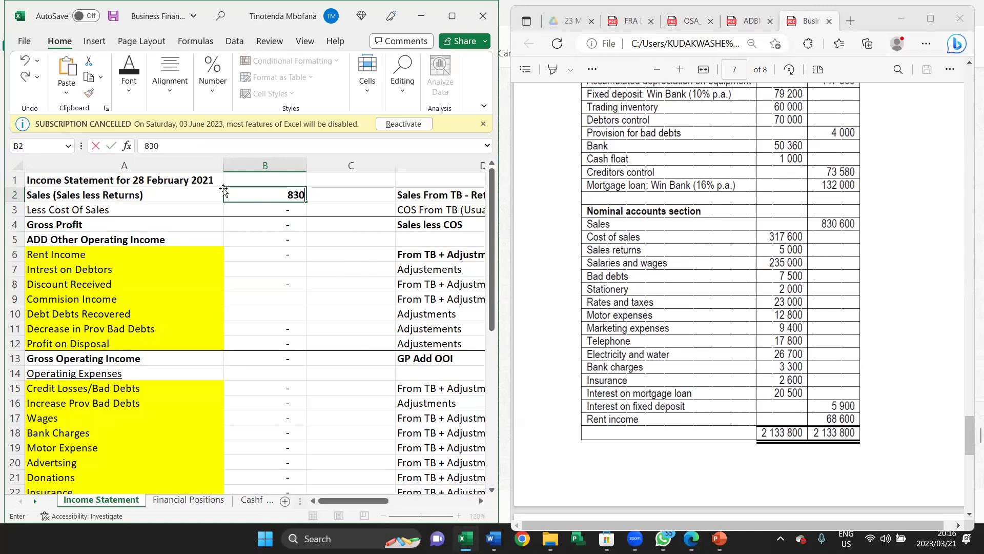
{"action": "type", "text": "600"}
{"action": "key", "text": "Return"}
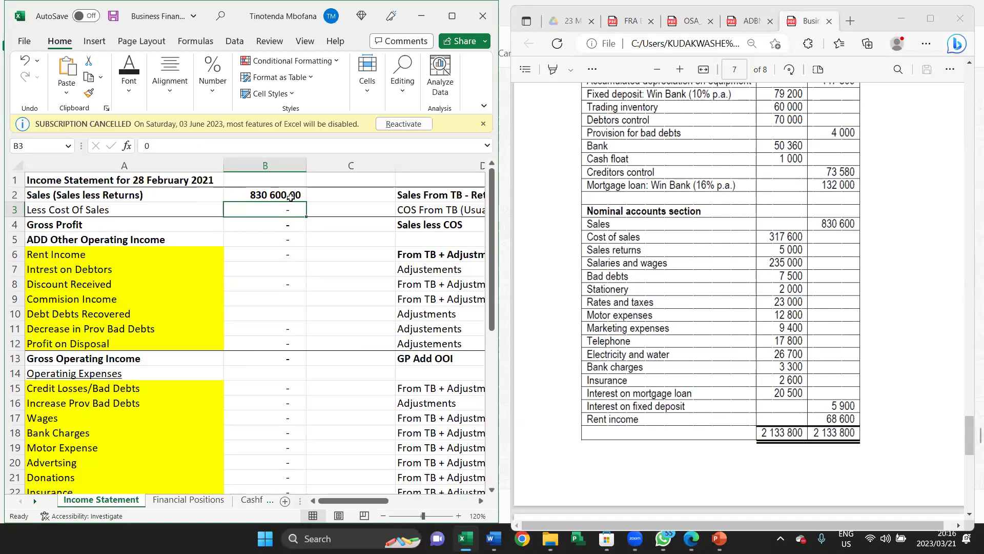
{"action": "left_click", "coordinate": [327, 196]}
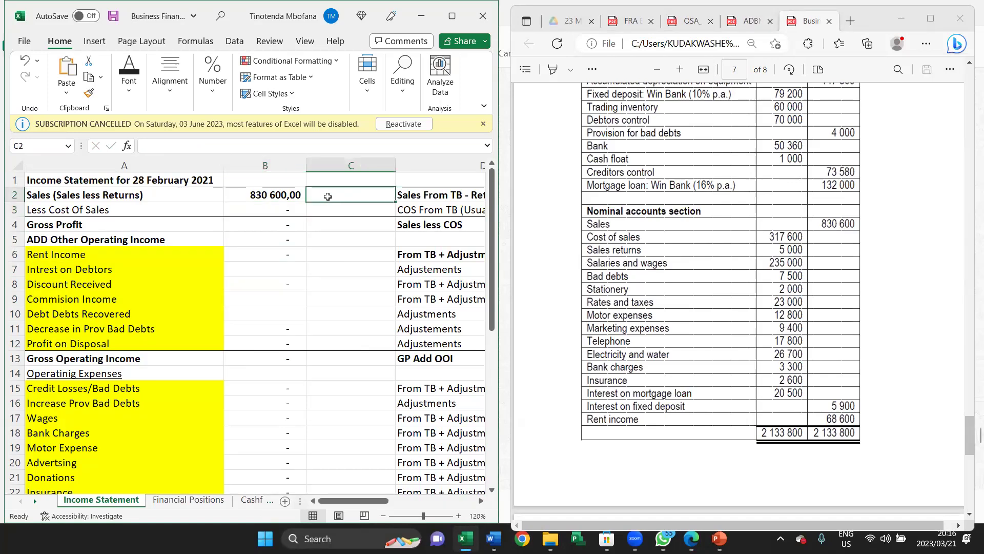
{"action": "type", "text": "(830"}
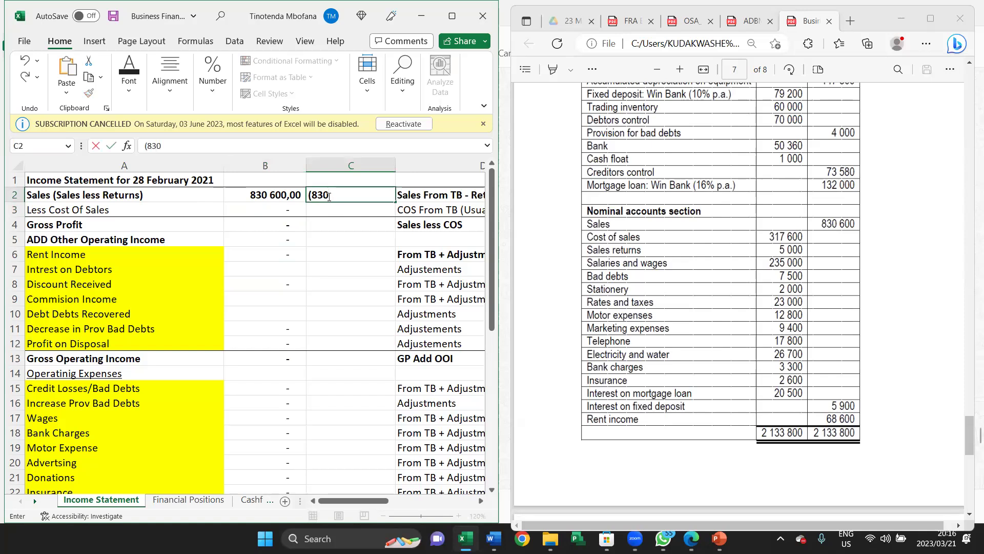
{"action": "type", "text": "600-5000)"}
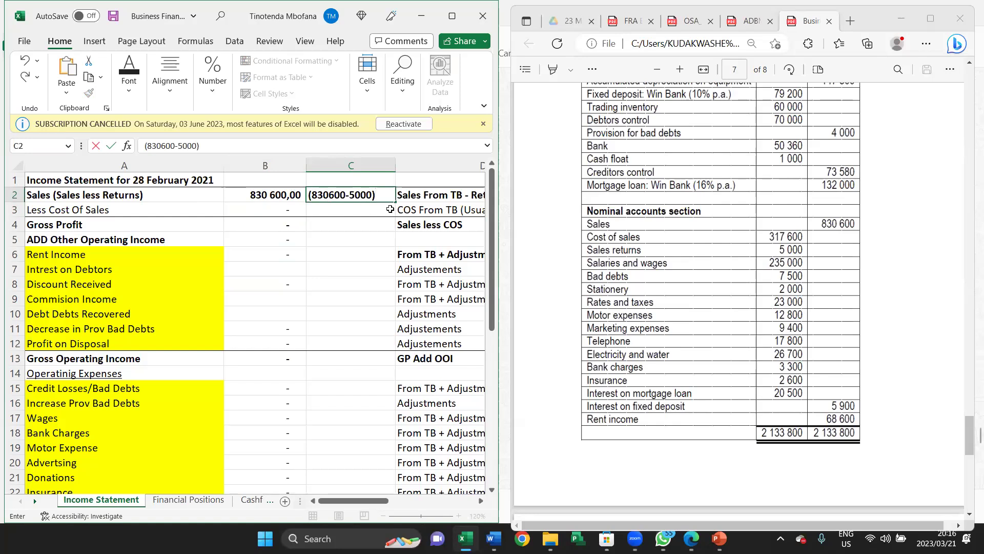
{"action": "key", "text": "shift+Home"}
{"action": "key", "text": "ctrl+c"}
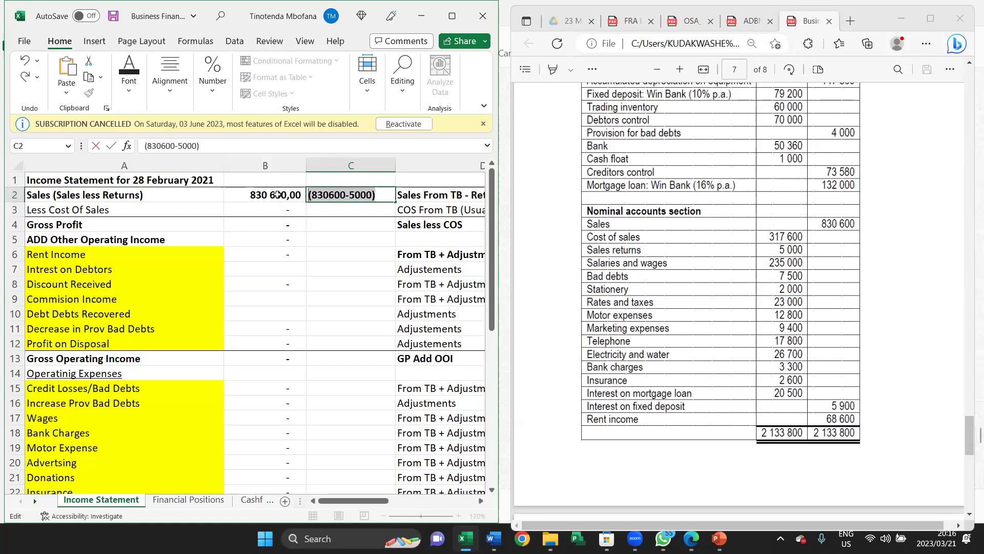
{"action": "left_click", "coordinate": [278, 194]}
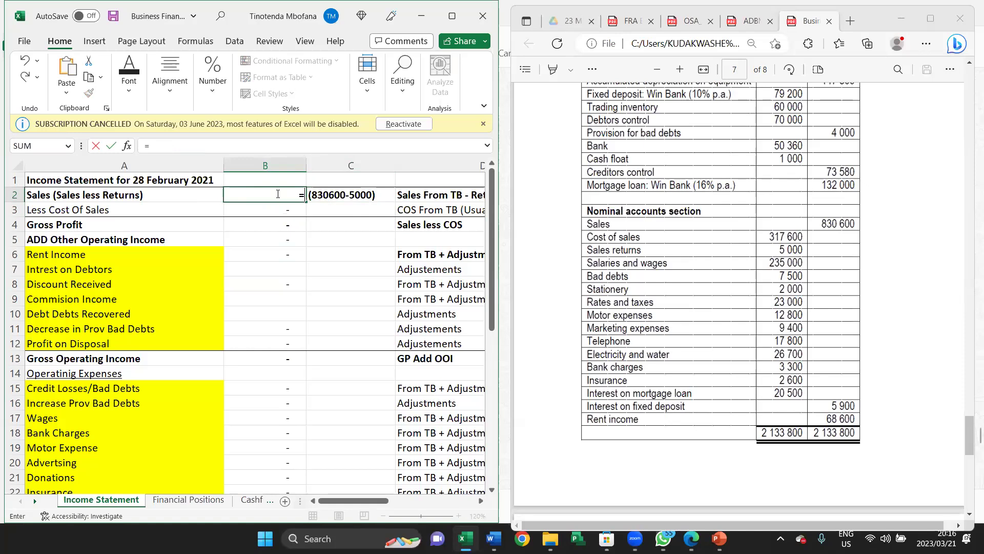
{"action": "type", "text": "="}
{"action": "key", "text": "ctrl+v"}
{"action": "key", "text": "Return"}
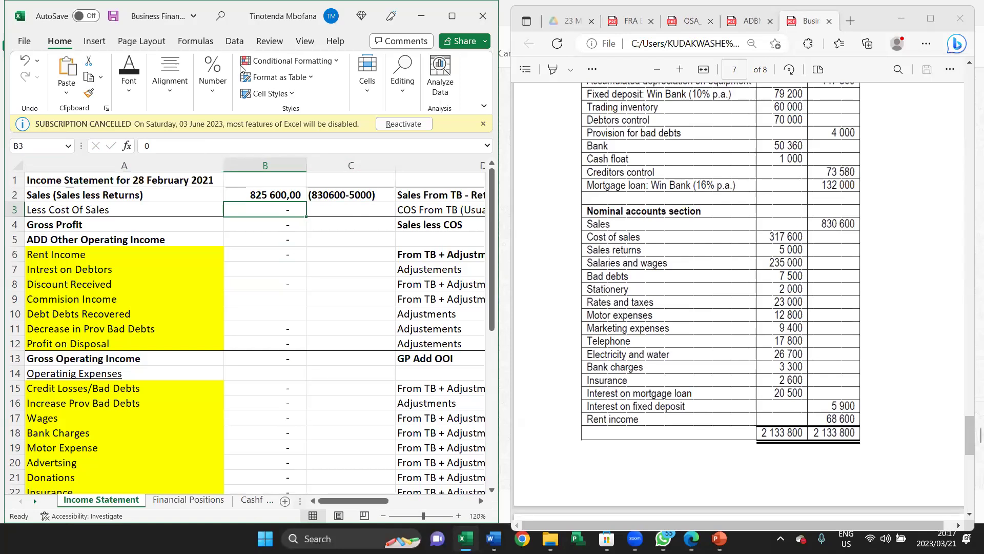
Fill the entire column B with a dark blue theme colour
{"action": "left_click", "coordinate": [275, 165]}
{"action": "left_click", "coordinate": [129, 91]}
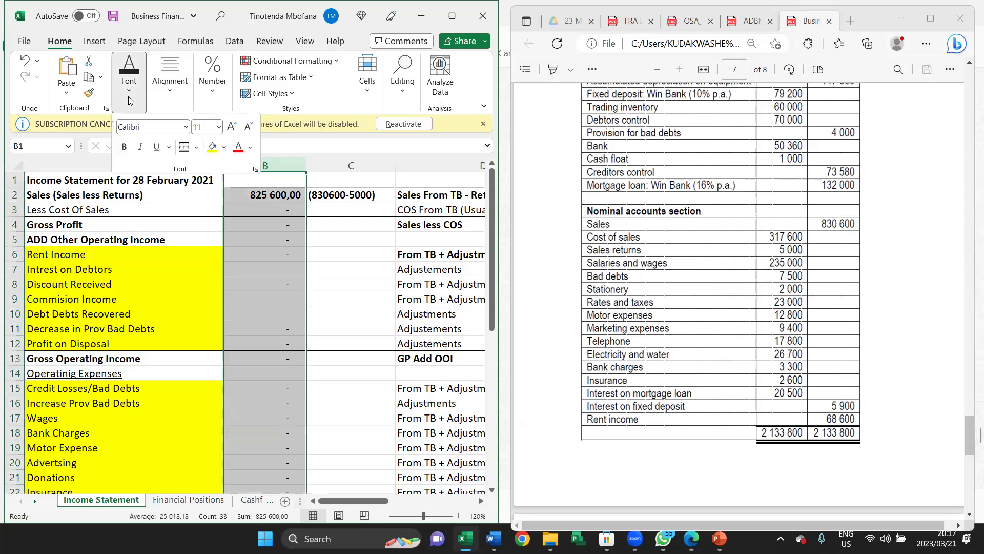
{"action": "left_click", "coordinate": [226, 148]}
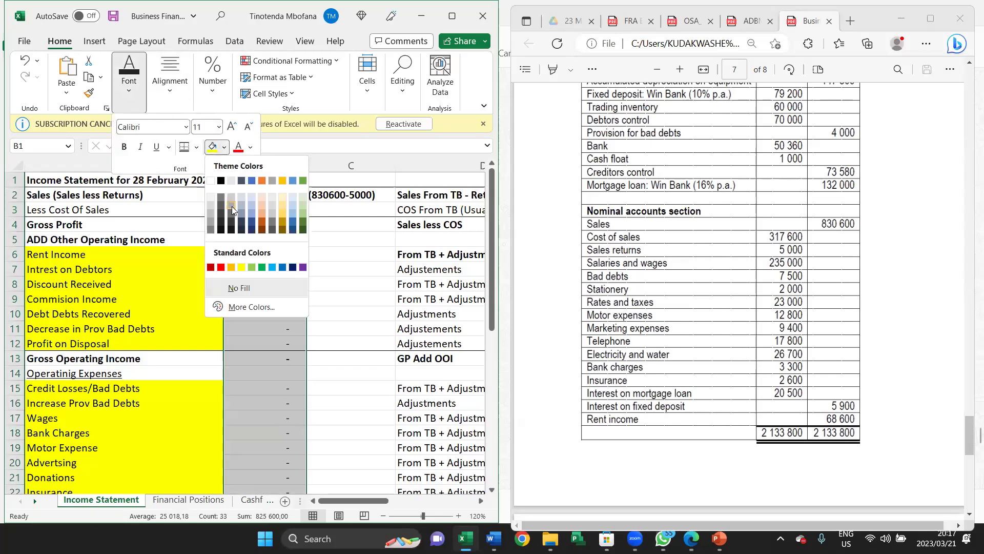
{"action": "left_click", "coordinate": [251, 181]}
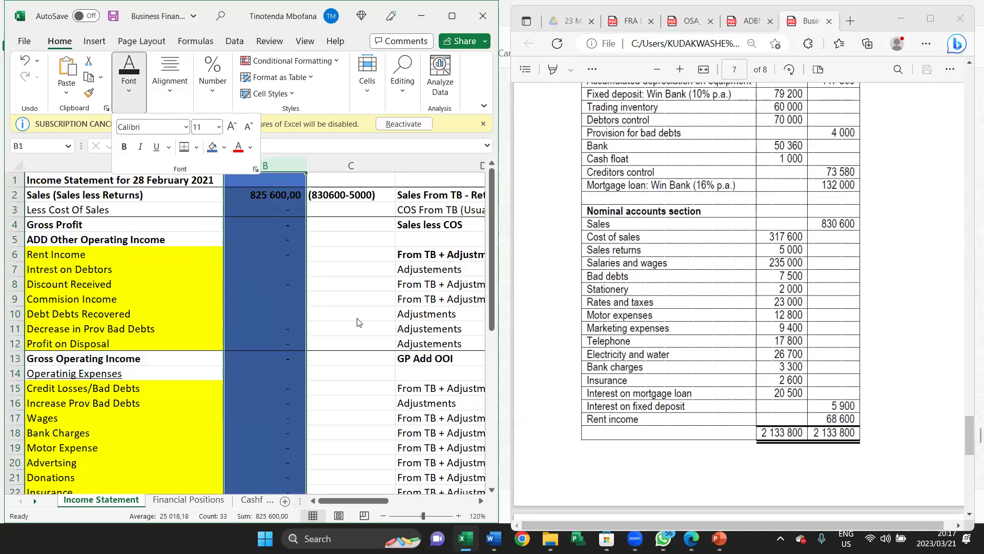
{"action": "left_click", "coordinate": [362, 282]}
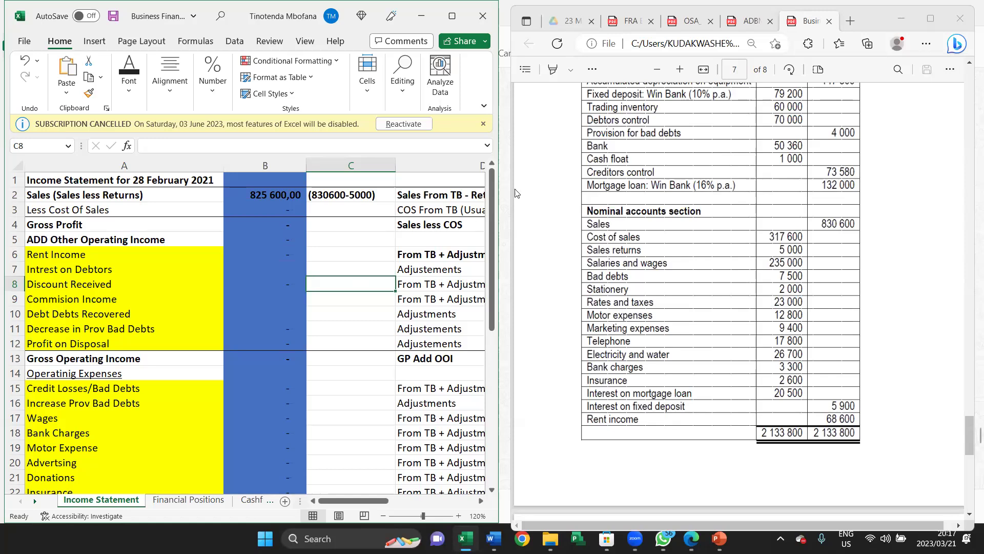
Zoom the trial balance PDF in three levels and scroll to the nominal accounts section
{"action": "left_click", "coordinate": [659, 96]}
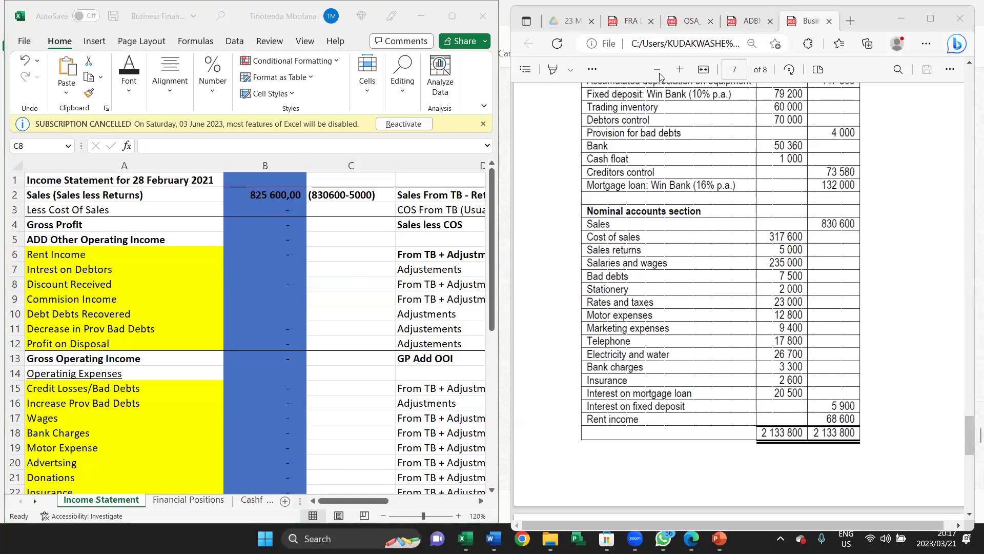
{"action": "left_click", "coordinate": [680, 71]}
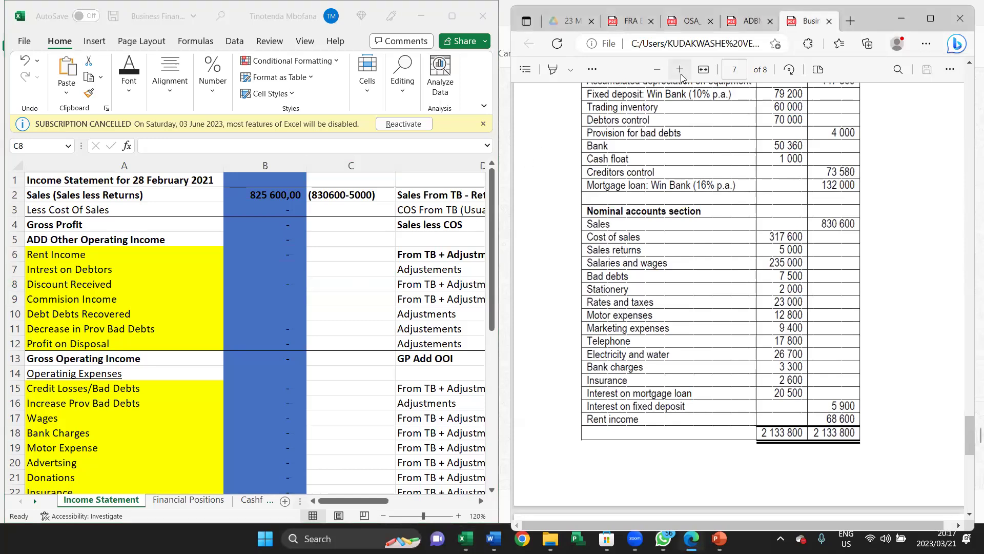
{"action": "left_click", "coordinate": [680, 71]}
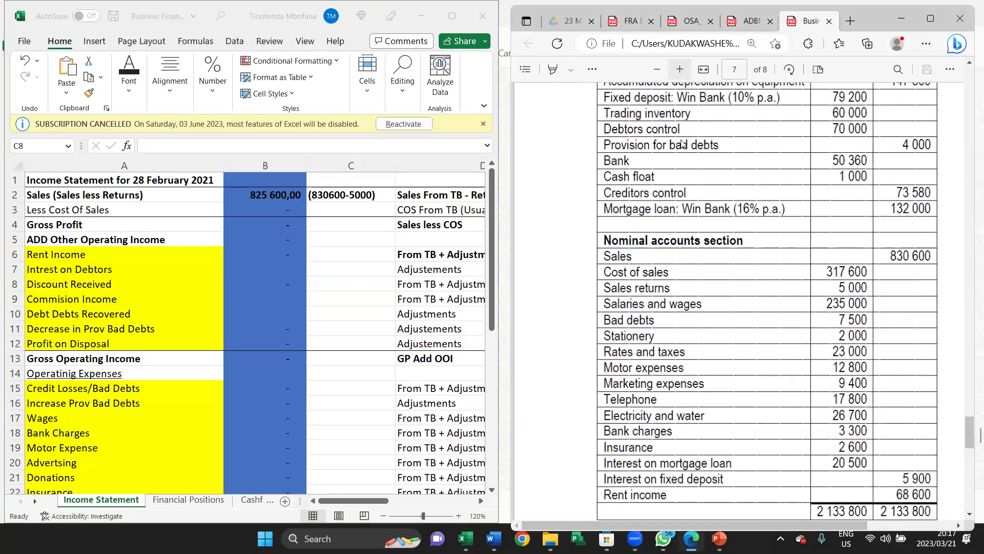
{"action": "left_click", "coordinate": [681, 71]}
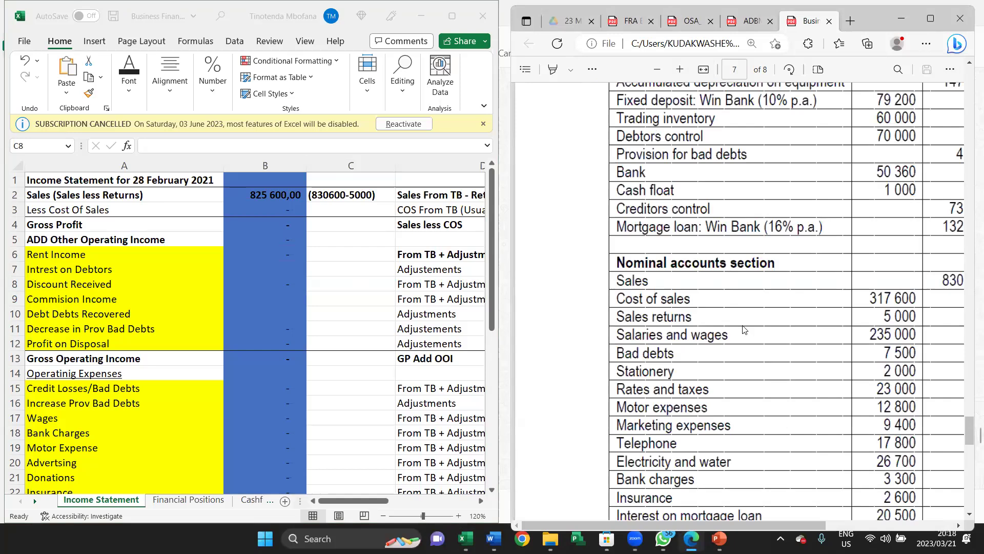
{"action": "scroll", "coordinate": [744, 330], "scroll_direction": "right", "scroll_amount": 2}
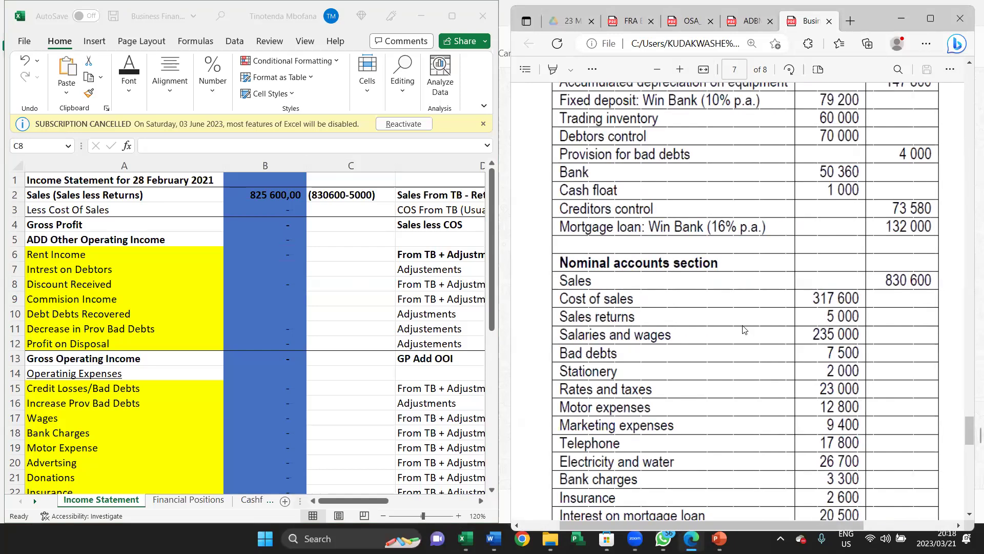
{"action": "scroll", "coordinate": [745, 330], "scroll_direction": "down", "scroll_amount": 2}
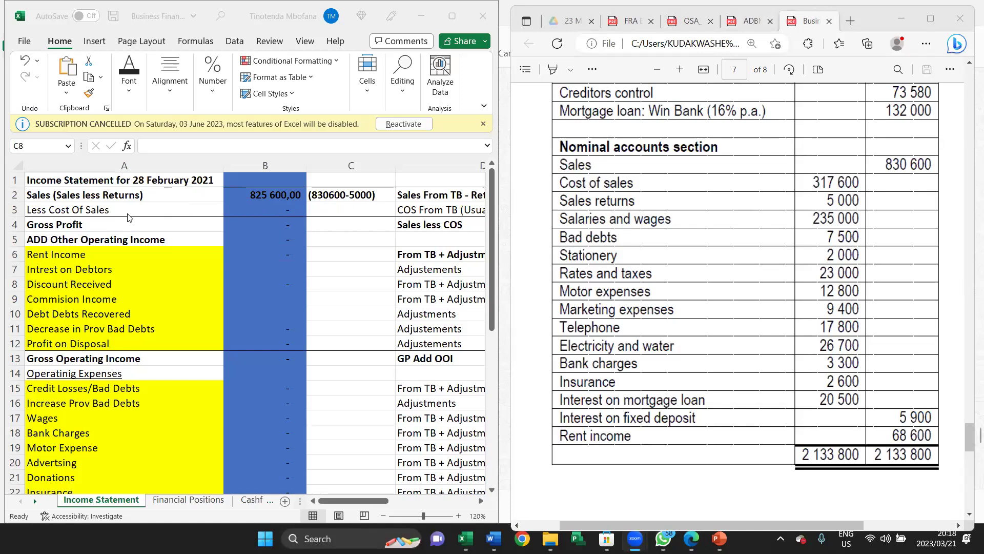
Enter -317 600 as Cost of Sales in B3 and make the figure red
{"action": "left_click", "coordinate": [282, 213]}
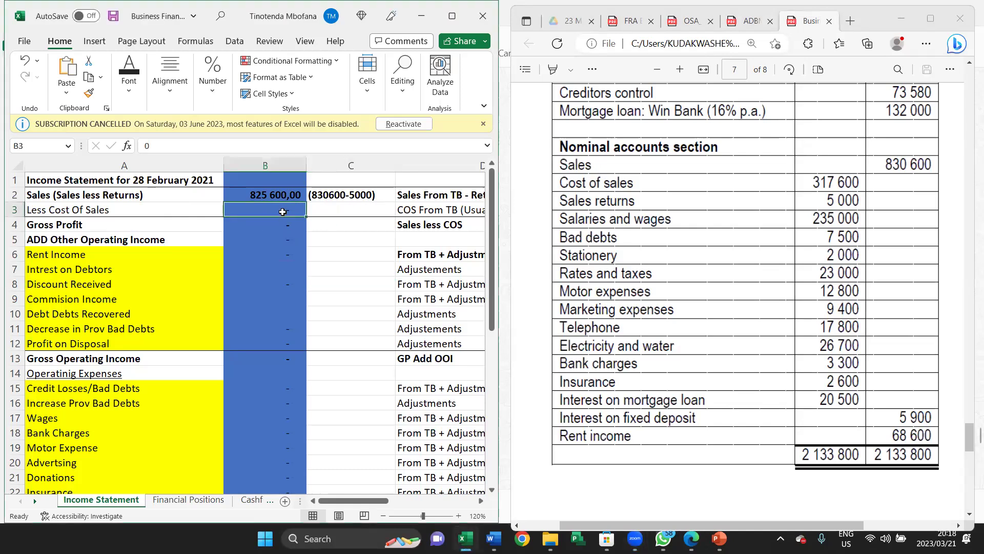
{"action": "type", "text": "- 317 "}
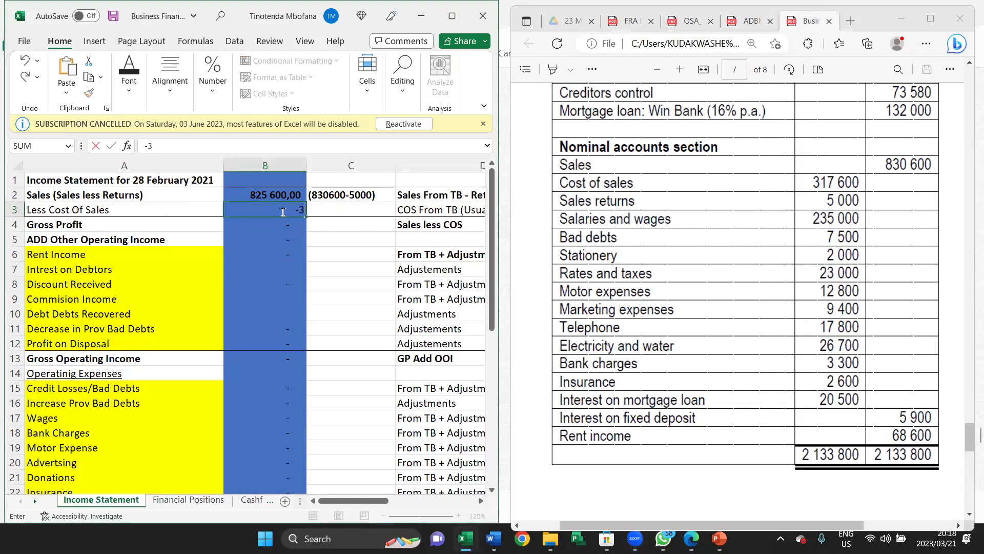
{"action": "type", "text": "600"}
{"action": "key", "text": "Return"}
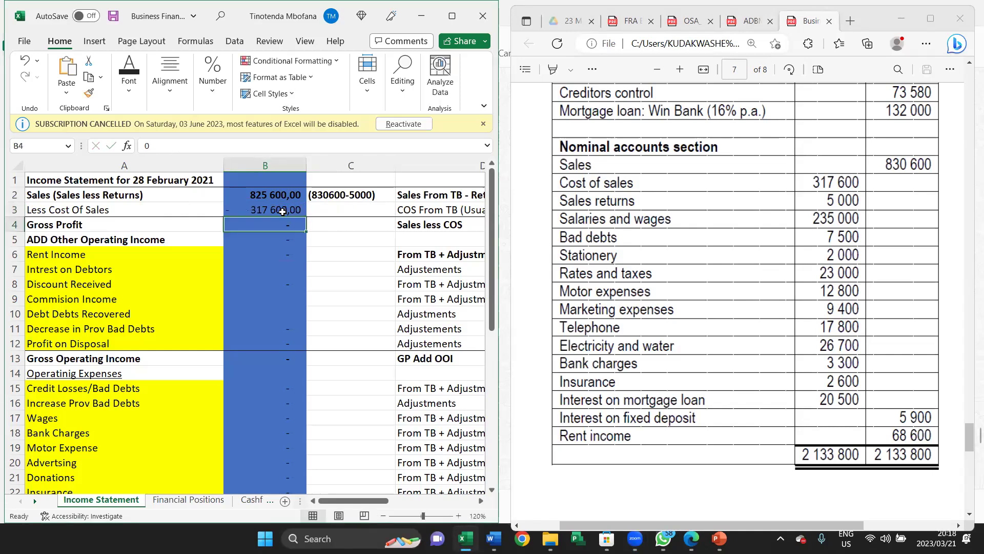
{"action": "left_click", "coordinate": [255, 210]}
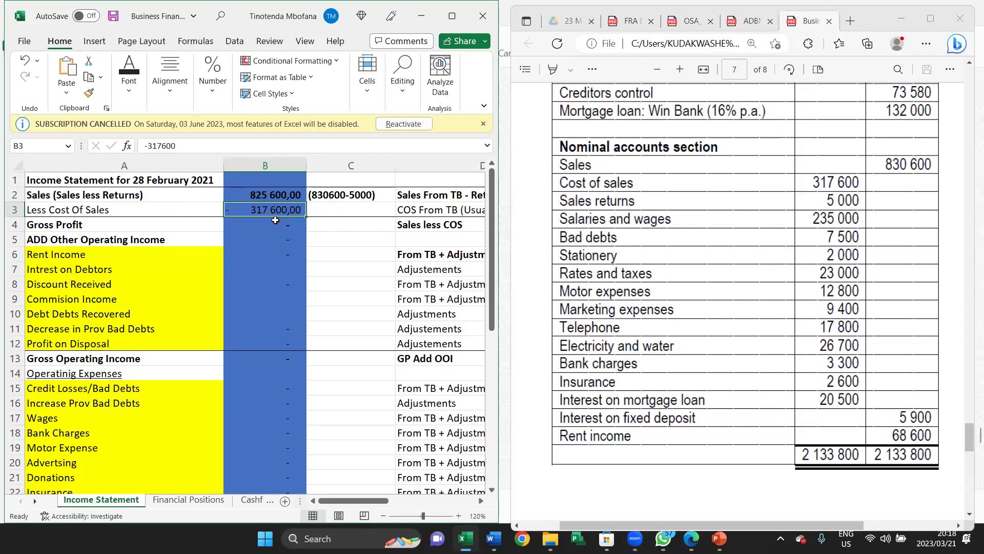
{"action": "left_click", "coordinate": [133, 95]}
{"action": "left_click", "coordinate": [238, 148]}
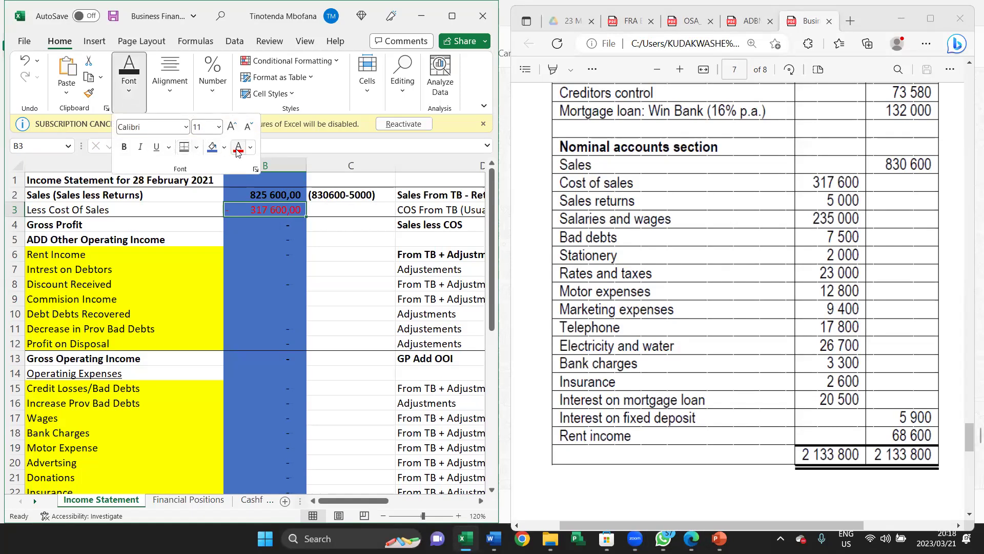
{"action": "left_click", "coordinate": [338, 310]}
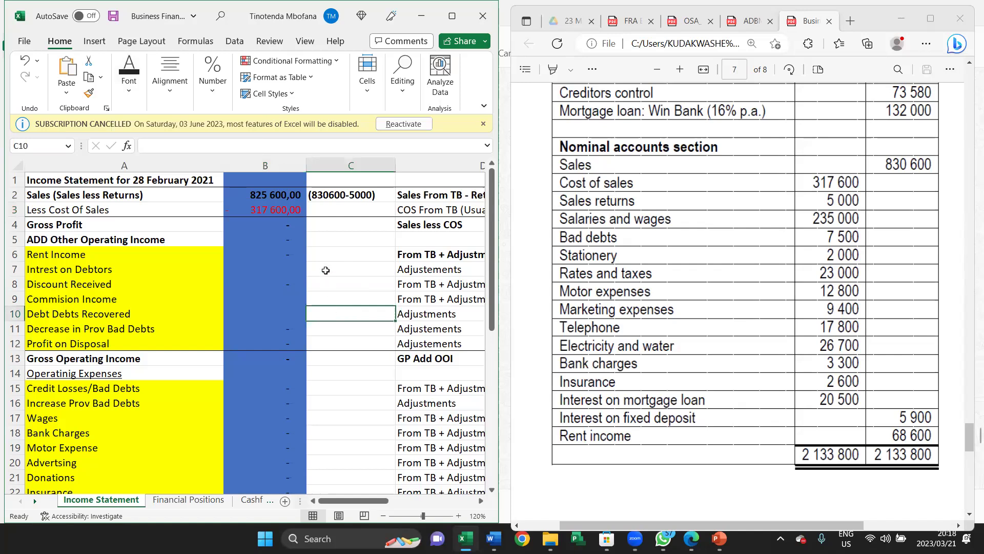
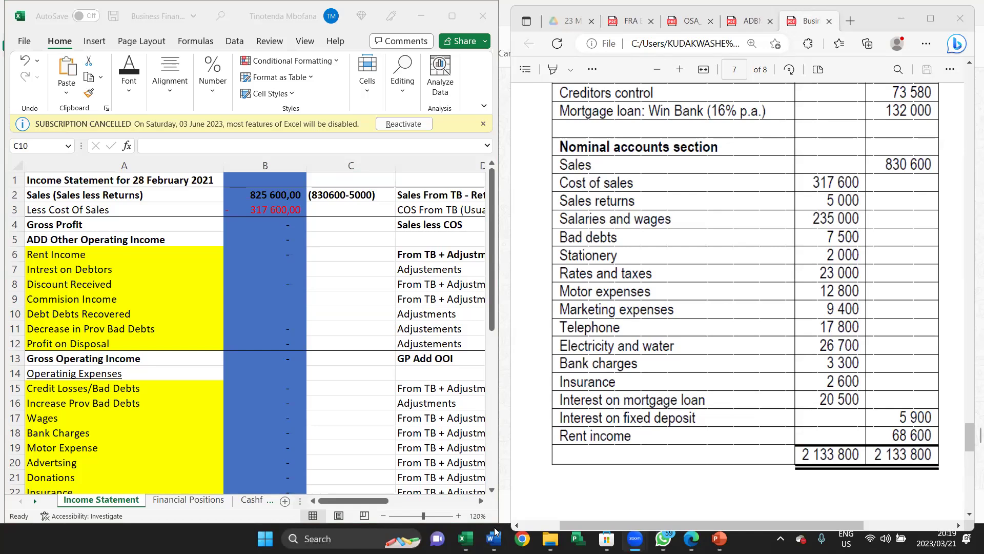
Enter =B2+B3 in B4 so Gross Profit shows 508 000,00
{"action": "left_click", "coordinate": [260, 224]}
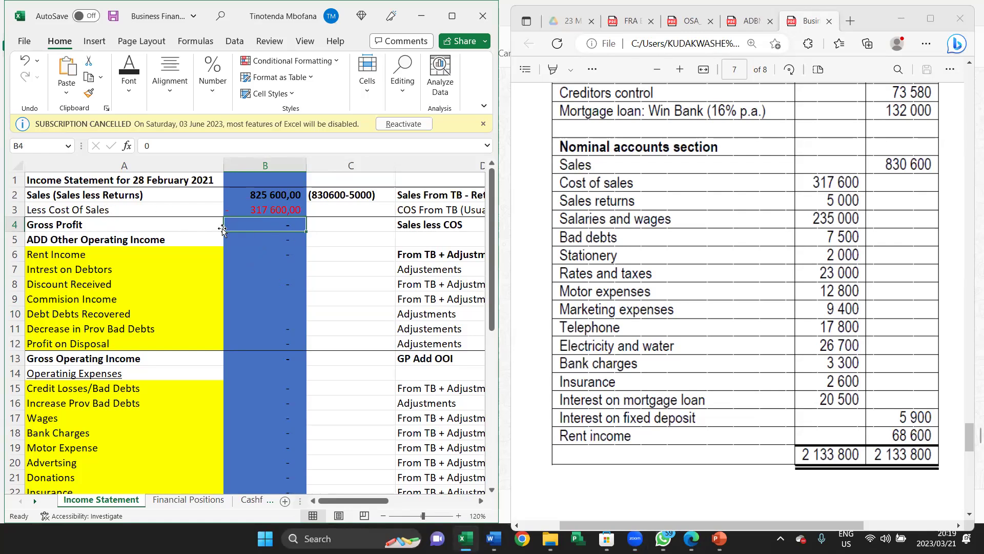
{"action": "type", "text": "="}
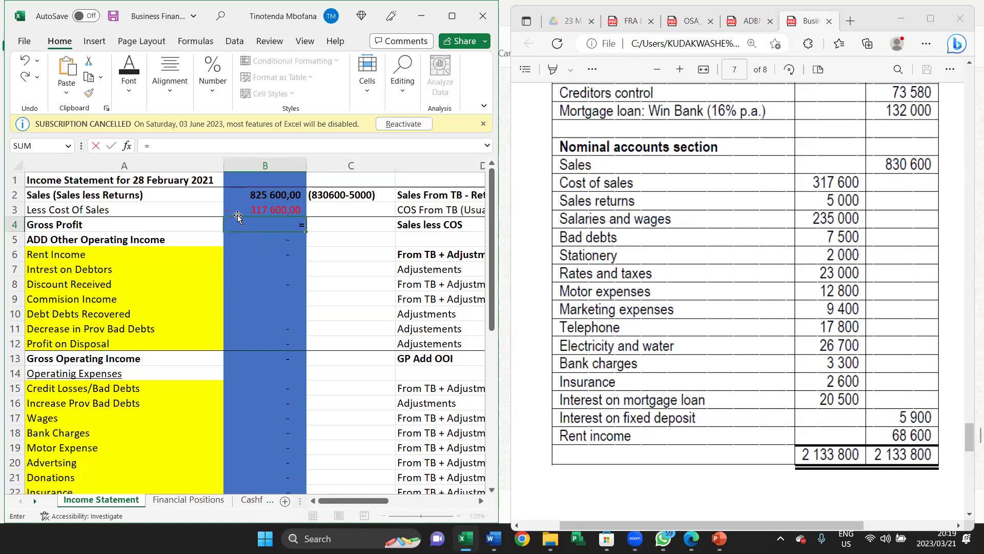
{"action": "left_click", "coordinate": [260, 191]}
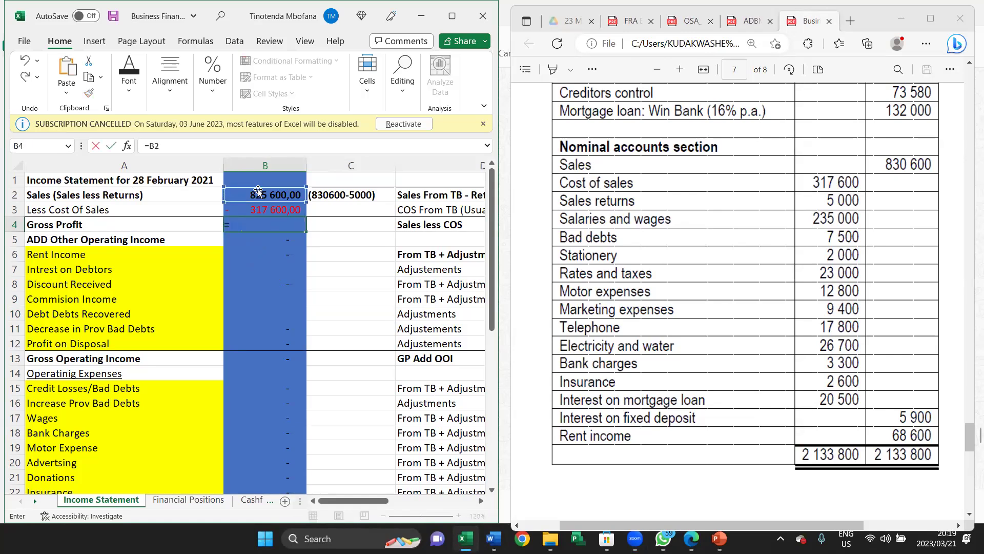
{"action": "type", "text": "+"}
{"action": "left_click", "coordinate": [262, 210]}
{"action": "key", "text": "Return"}
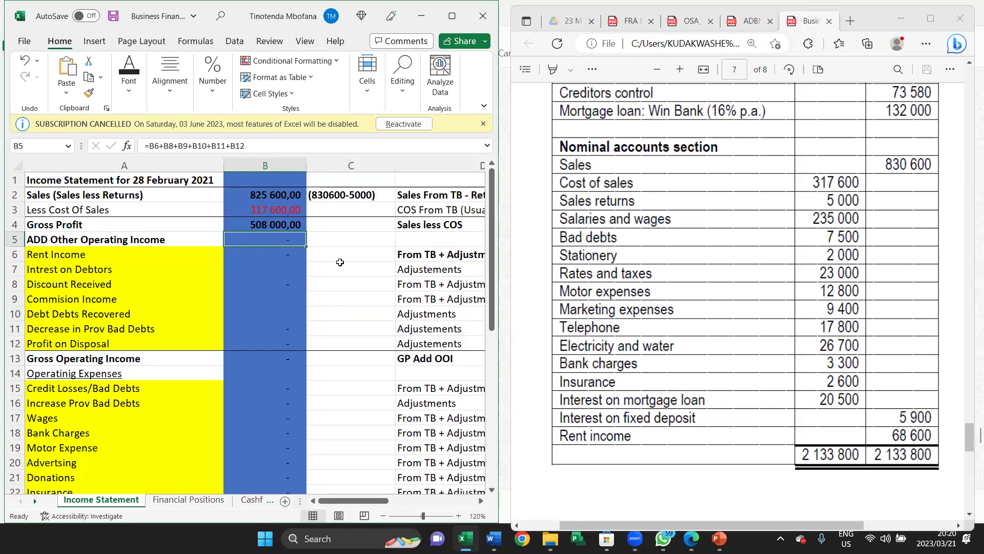
{"action": "double_click", "coordinate": [122, 224]}
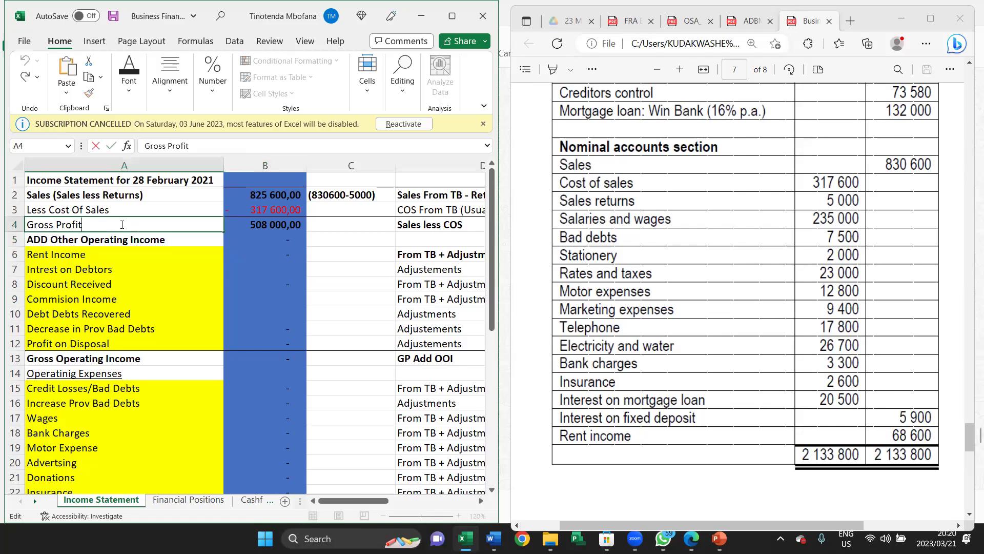
Review the other operating income item labels and check Rent Income in the trial balance PDF
{"action": "left_click", "coordinate": [196, 269]}
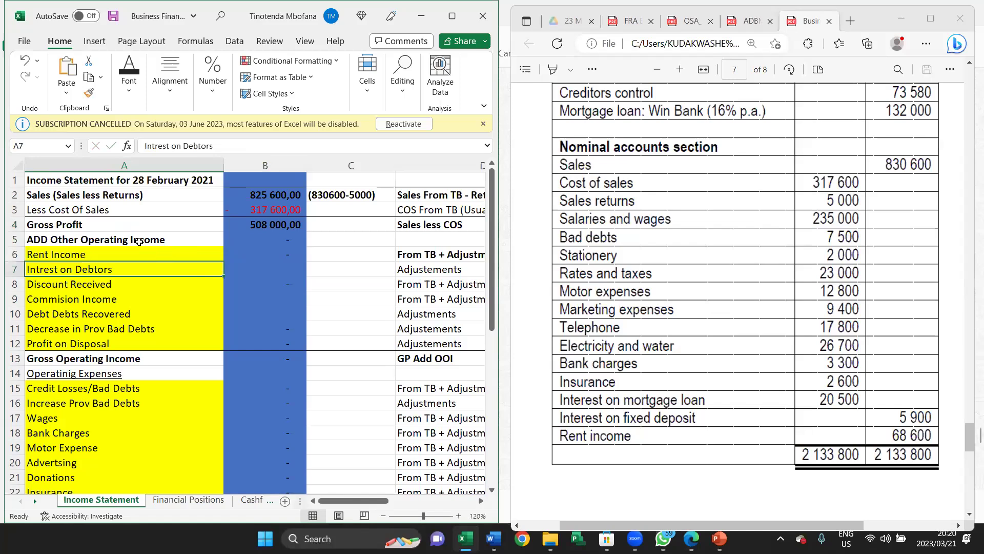
{"action": "left_click", "coordinate": [133, 222]}
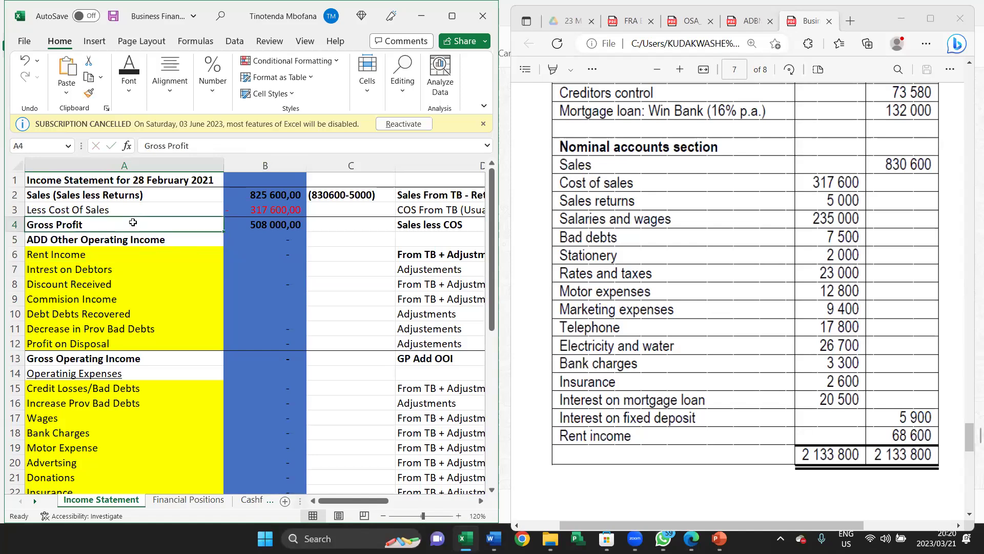
{"action": "left_click", "coordinate": [143, 239]}
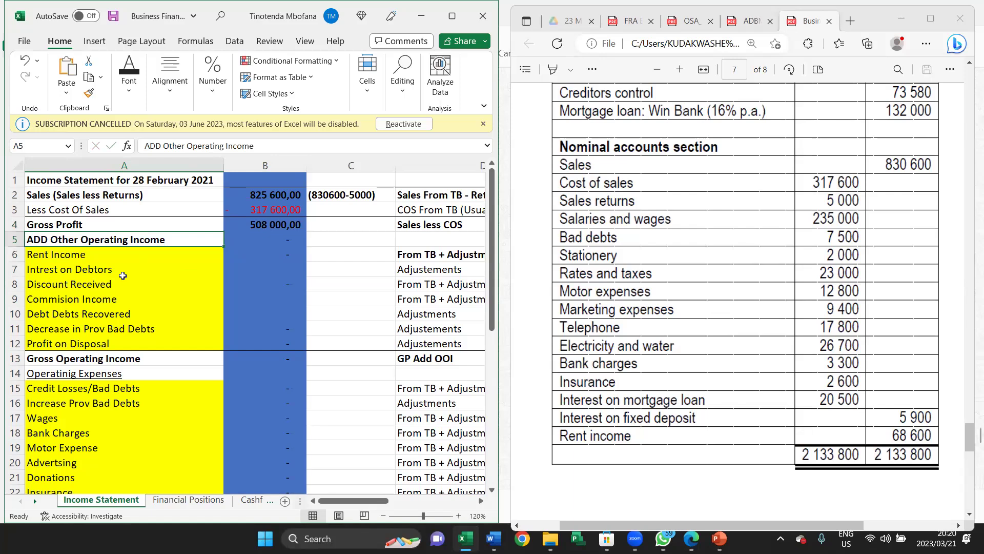
{"action": "left_click_drag", "start_coordinate": [117, 256], "coordinate": [111, 341]}
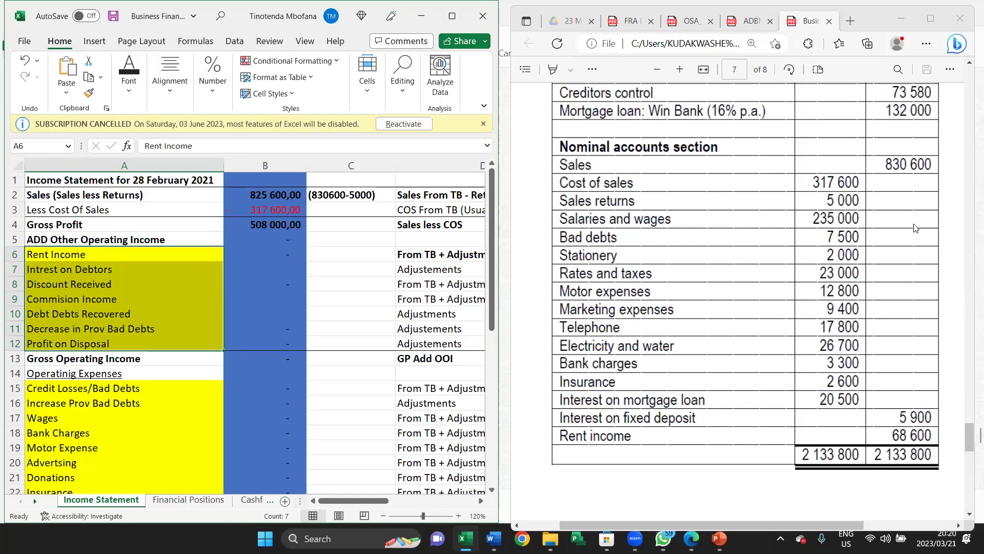
{"action": "left_click", "coordinate": [921, 171]}
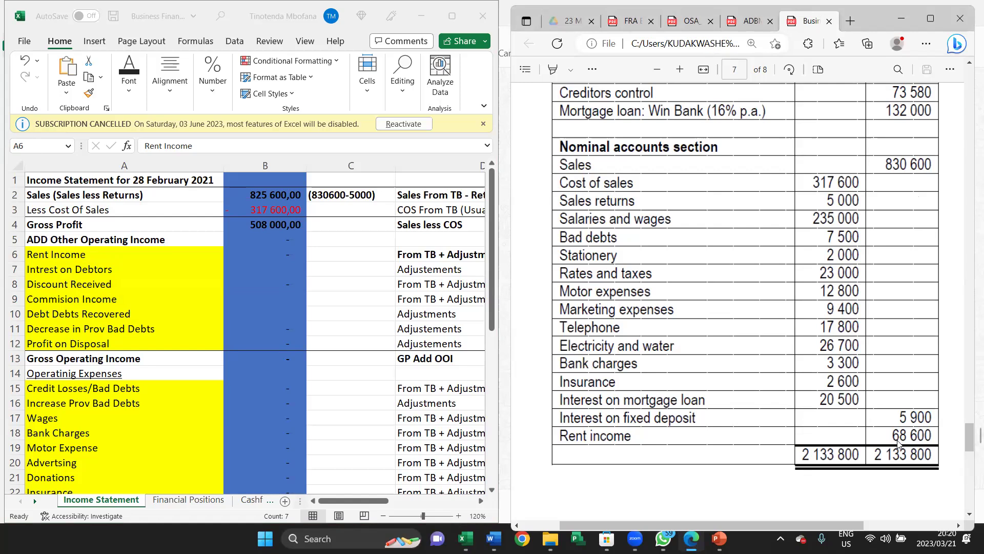
Enter 68600 as the Rent Income amount in B6
{"action": "left_click", "coordinate": [282, 255]}
{"action": "key", "text": "F2"}
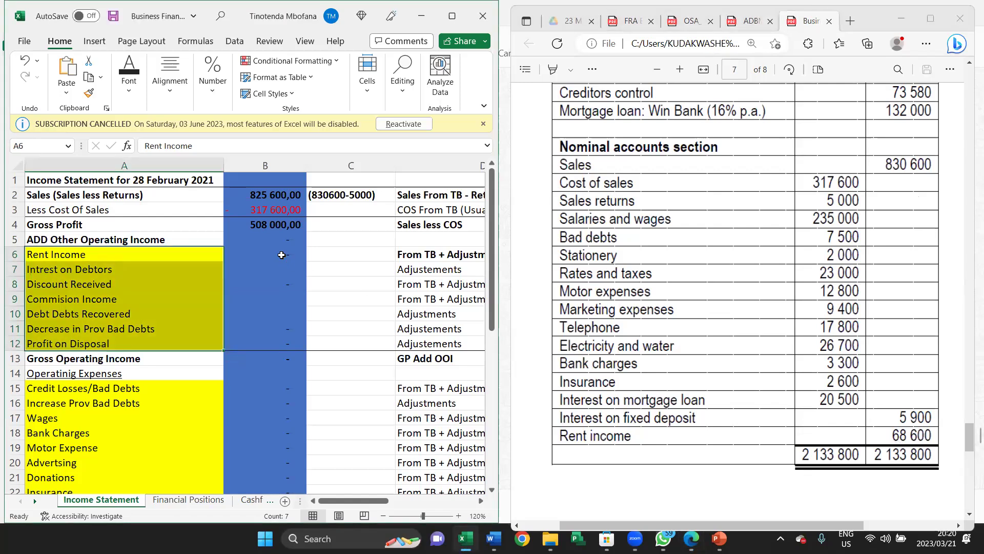
{"action": "left_click", "coordinate": [281, 254]}
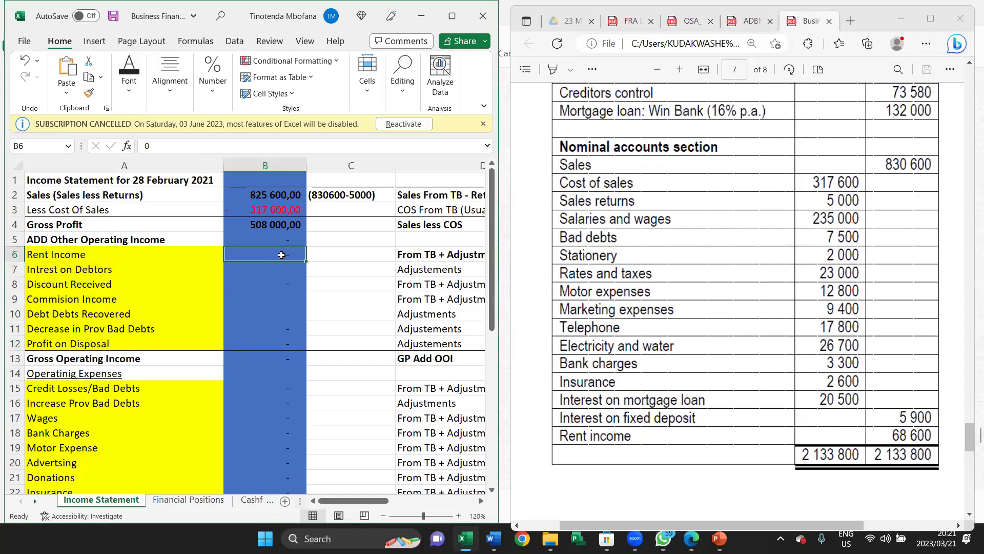
{"action": "type", "text": "68600"}
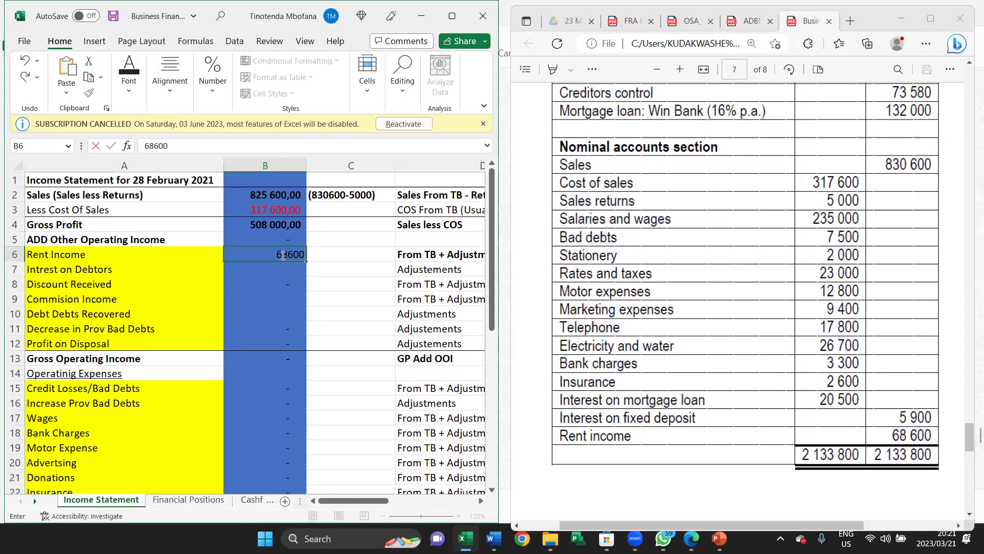
{"action": "key", "text": "Return"}
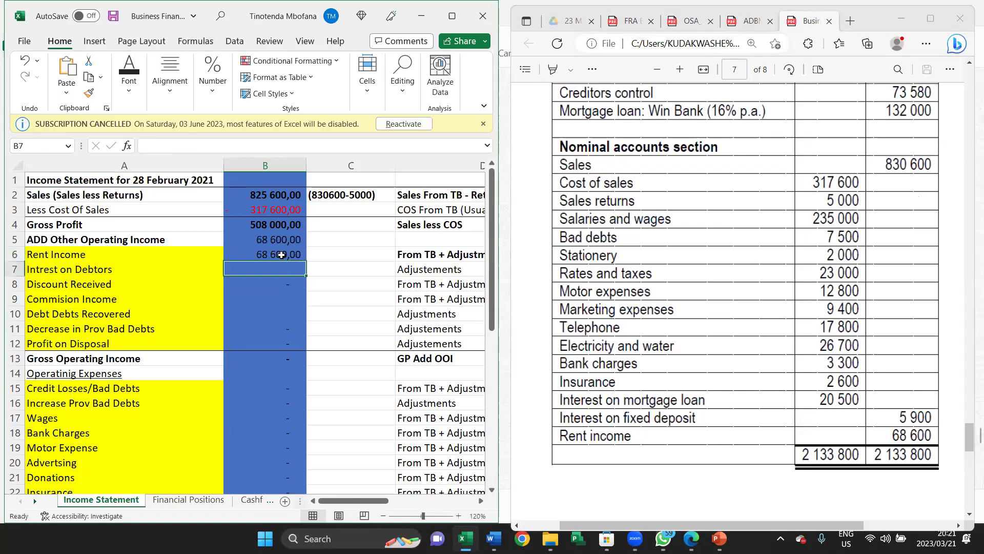
Hide rows 7–12 holding the unused other-income items
{"action": "left_click_drag", "start_coordinate": [12, 269], "coordinate": [24, 341]}
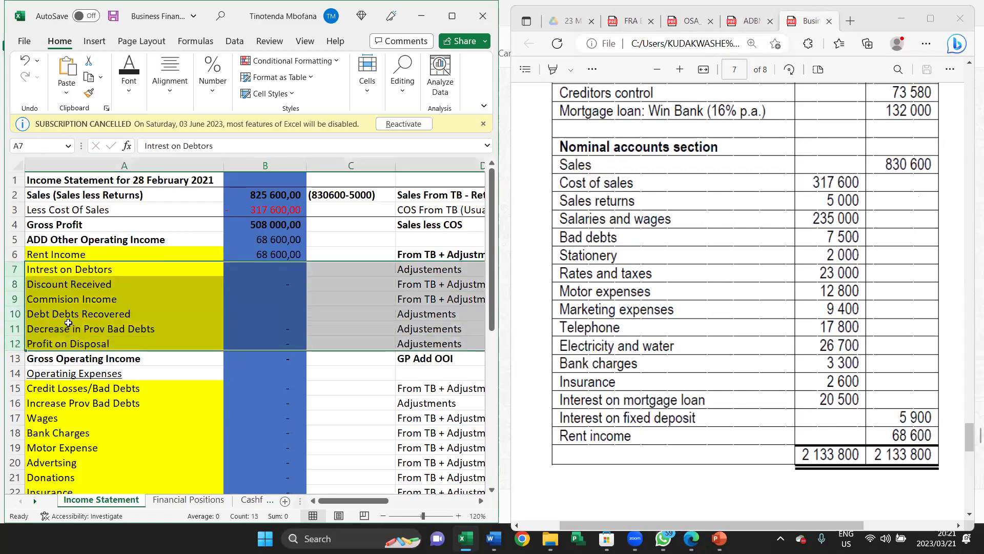
{"action": "right_click", "coordinate": [66, 324]}
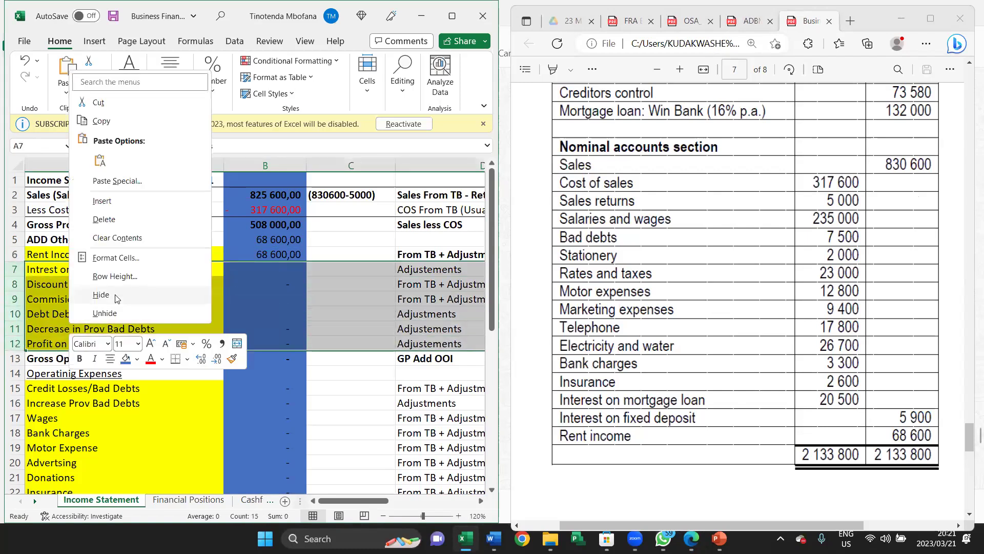
{"action": "left_click", "coordinate": [116, 298]}
{"action": "left_click", "coordinate": [175, 327]}
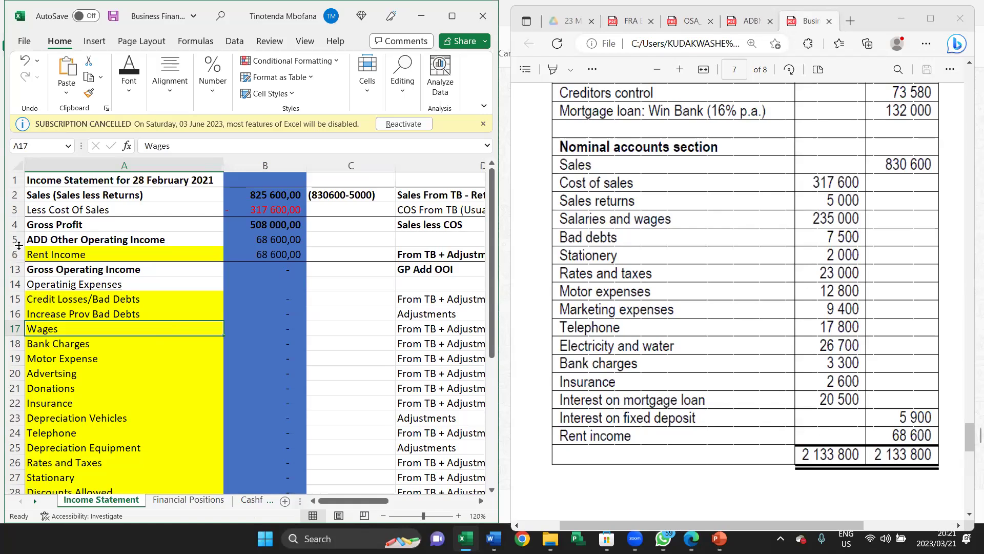
Unhide rows 7–12 by selecting the rows around them
{"action": "left_click_drag", "start_coordinate": [14, 239], "coordinate": [14, 254]}
{"action": "right_click", "coordinate": [39, 254]}
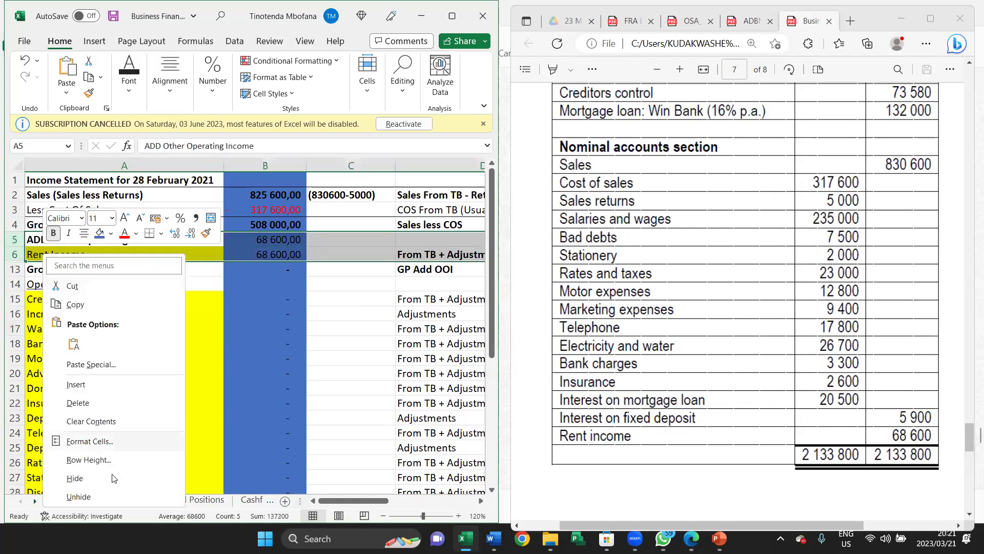
{"action": "left_click", "coordinate": [105, 497]}
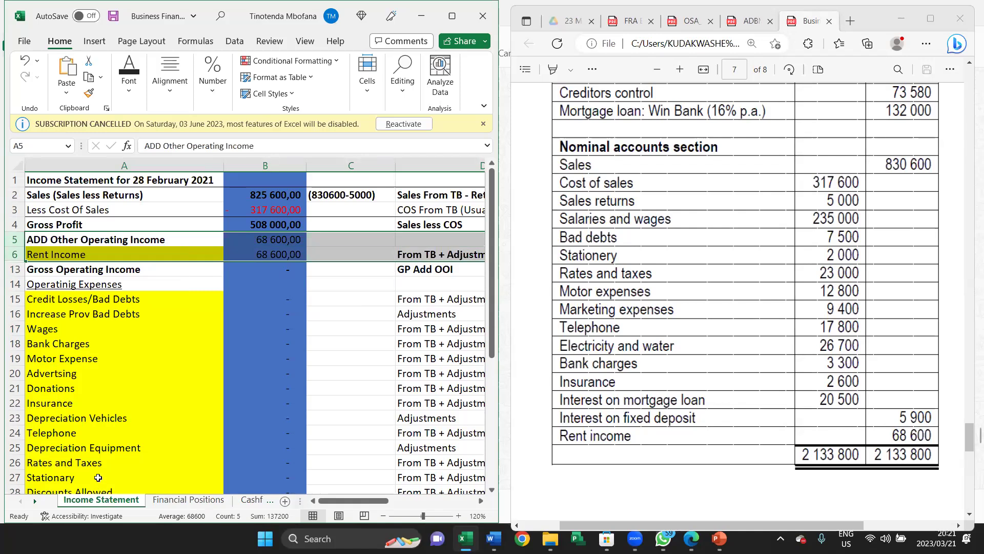
{"action": "left_click_drag", "start_coordinate": [7, 255], "coordinate": [10, 264]}
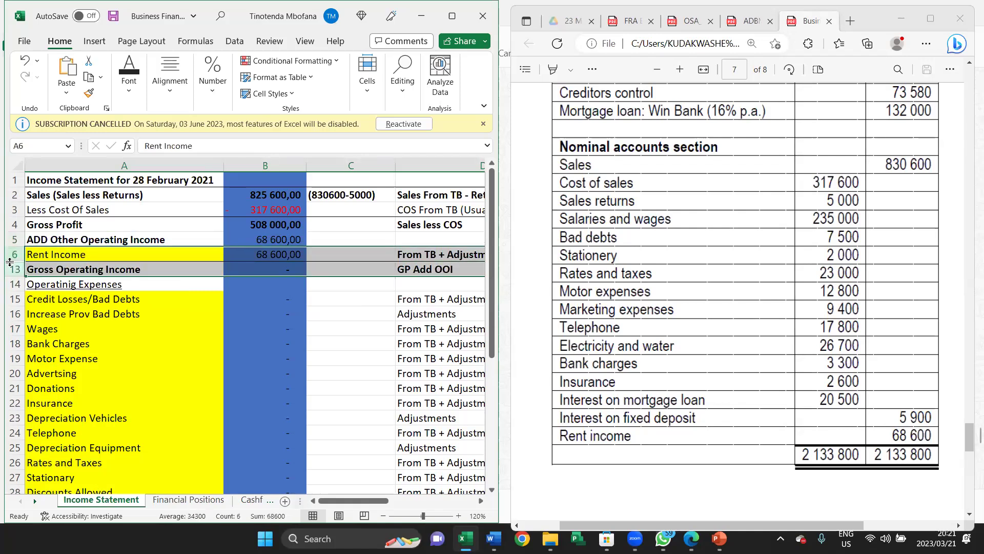
{"action": "right_click", "coordinate": [31, 262]}
{"action": "left_click", "coordinate": [77, 506]}
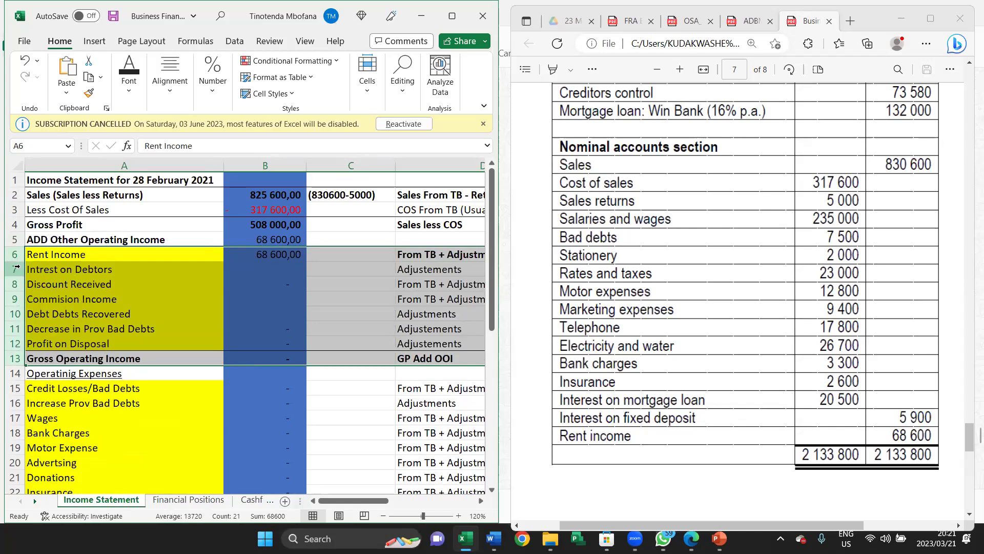
{"action": "left_click_drag", "start_coordinate": [15, 269], "coordinate": [15, 344]}
{"action": "right_click", "coordinate": [77, 314]}
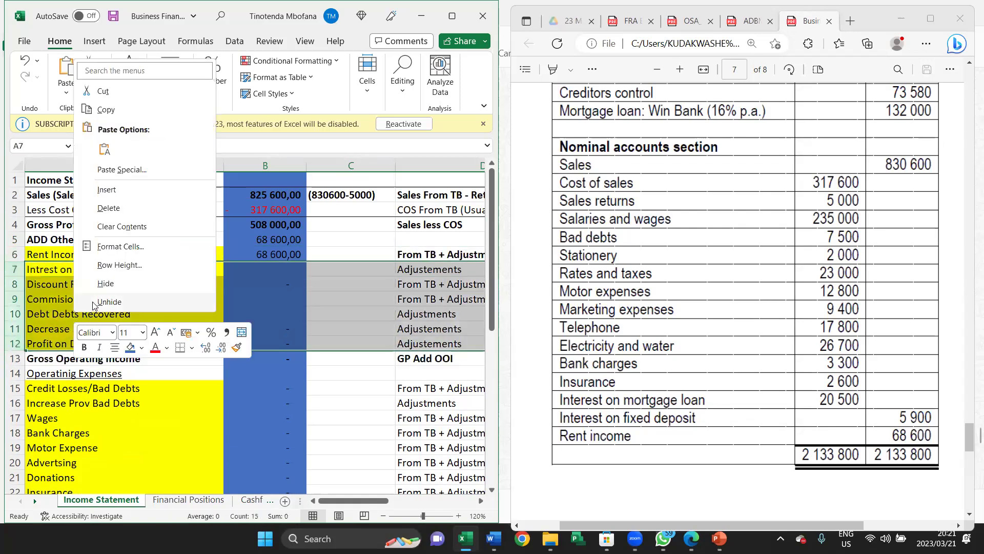
{"action": "left_click", "coordinate": [95, 302]}
Hide rows 7–12 again so Gross Operating Income follows Rent Income
{"action": "scroll", "coordinate": [96, 359], "scroll_direction": "down", "scroll_amount": 5}
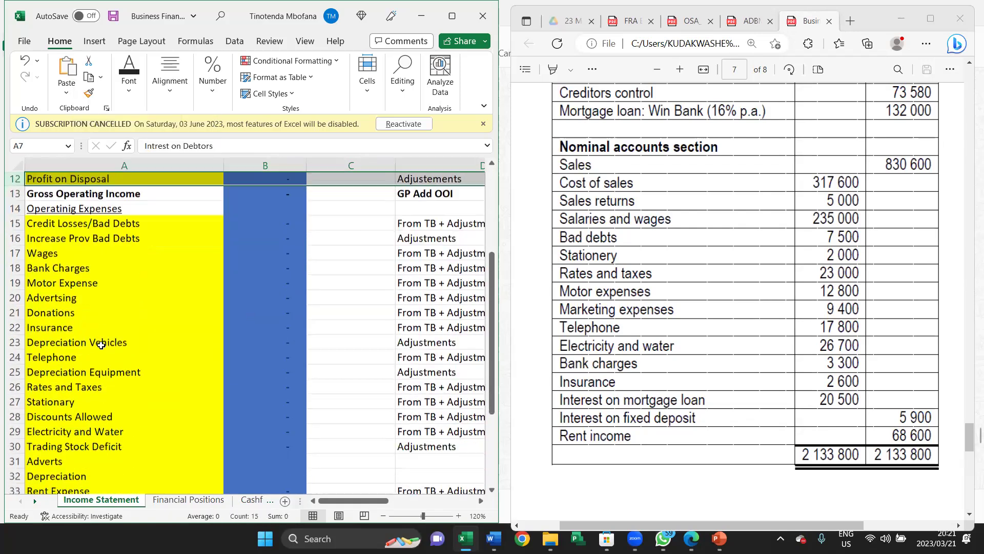
{"action": "scroll", "coordinate": [97, 394], "scroll_direction": "down", "scroll_amount": 2}
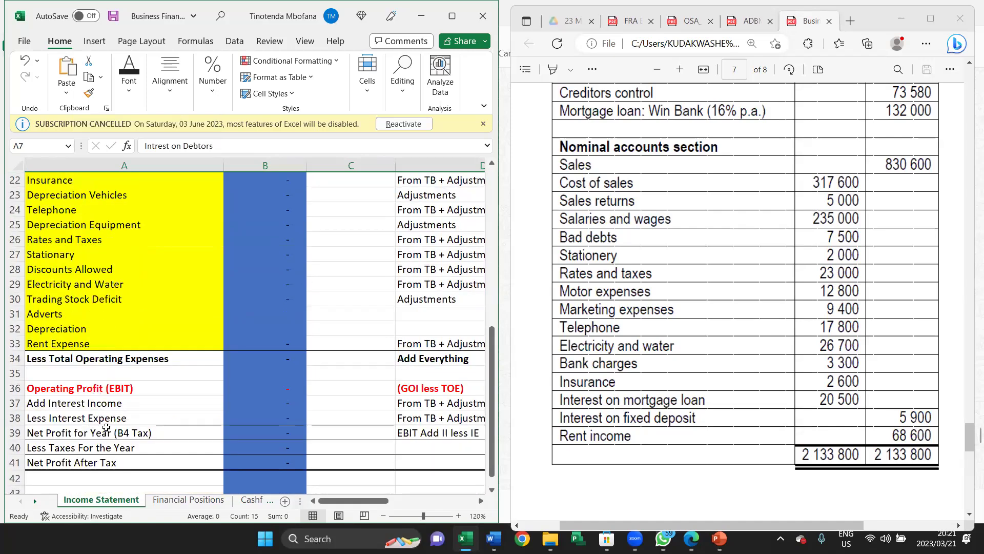
{"action": "scroll", "coordinate": [153, 374], "scroll_direction": "up", "scroll_amount": 5}
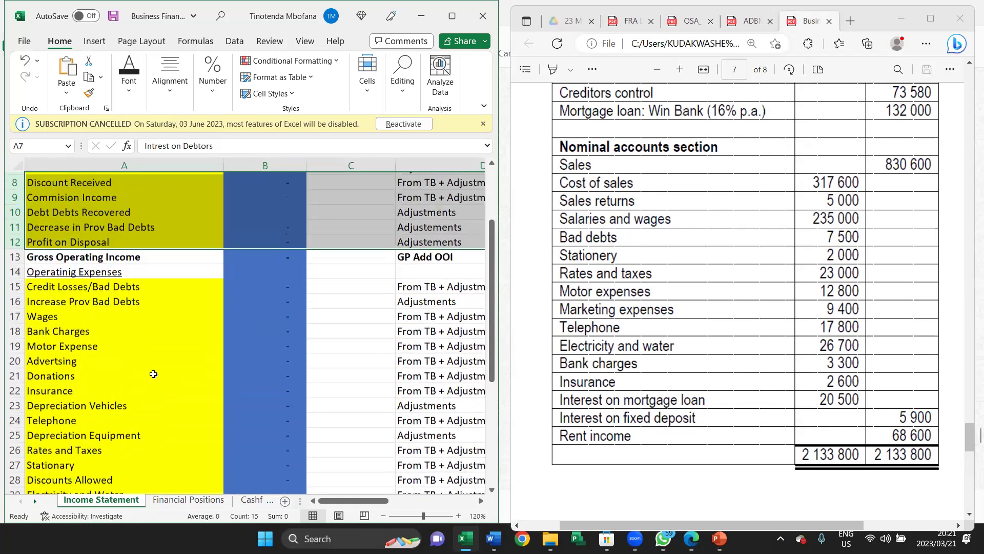
{"action": "scroll", "coordinate": [153, 374], "scroll_direction": "up", "scroll_amount": 3}
{"action": "right_click", "coordinate": [122, 315]}
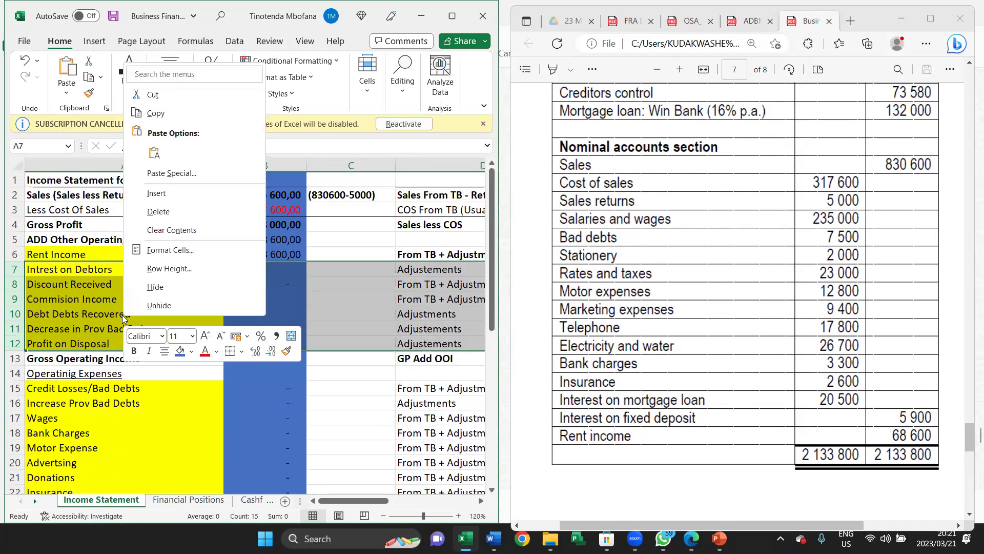
{"action": "left_click", "coordinate": [158, 304]}
{"action": "right_click", "coordinate": [158, 303]}
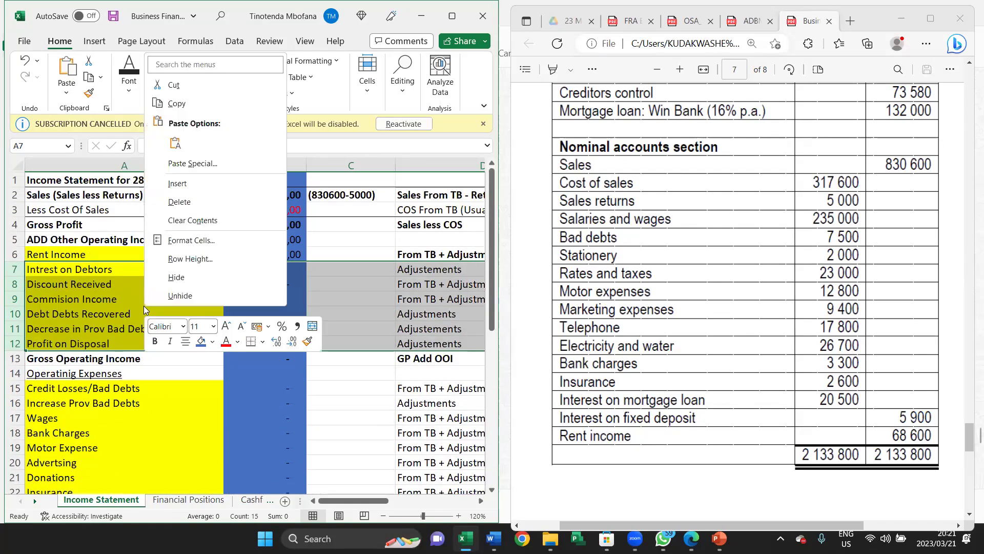
{"action": "left_click", "coordinate": [167, 282]}
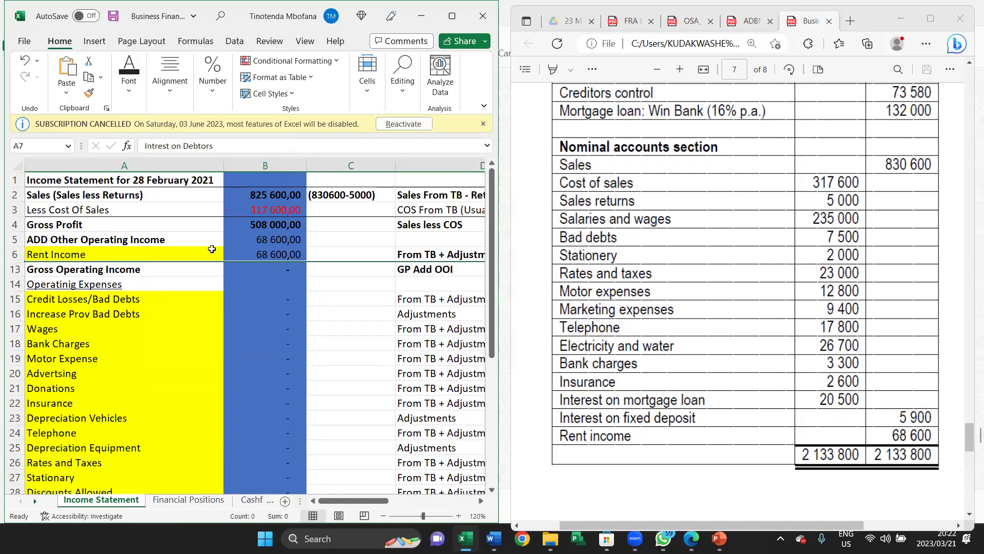
Hide row 6, the Rent Income row
{"action": "left_click", "coordinate": [15, 254]}
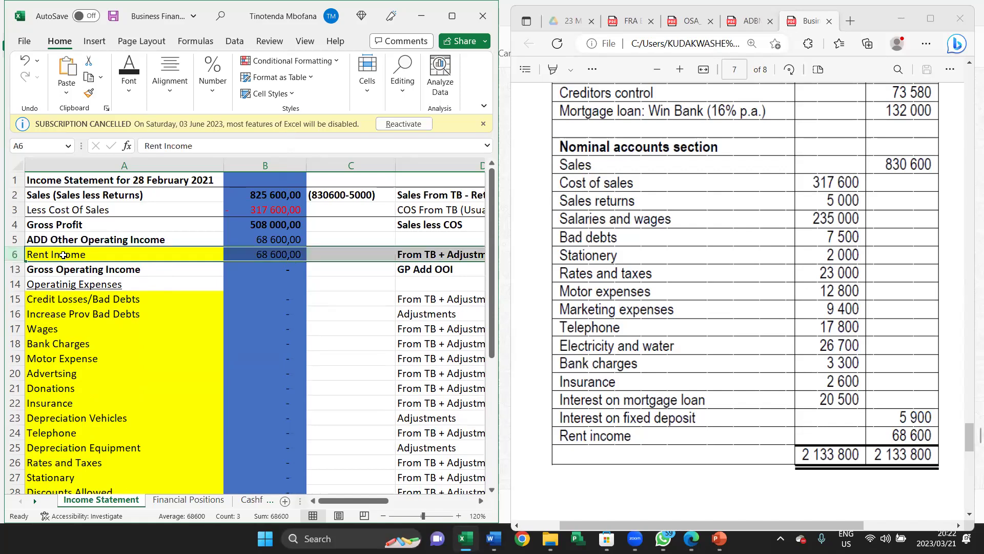
{"action": "right_click", "coordinate": [63, 255]}
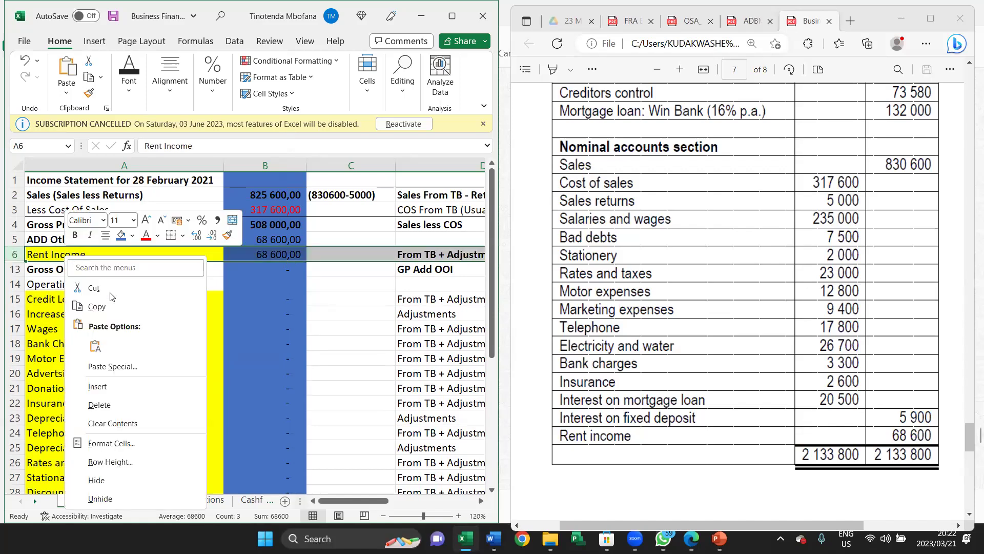
{"action": "left_click", "coordinate": [110, 481]}
Relabel A5 as 'ADD Other Operating Income (Rent)'
{"action": "double_click", "coordinate": [189, 242]}
{"action": "type", "text": "(Re"}
{"action": "type", "text": "nt"}
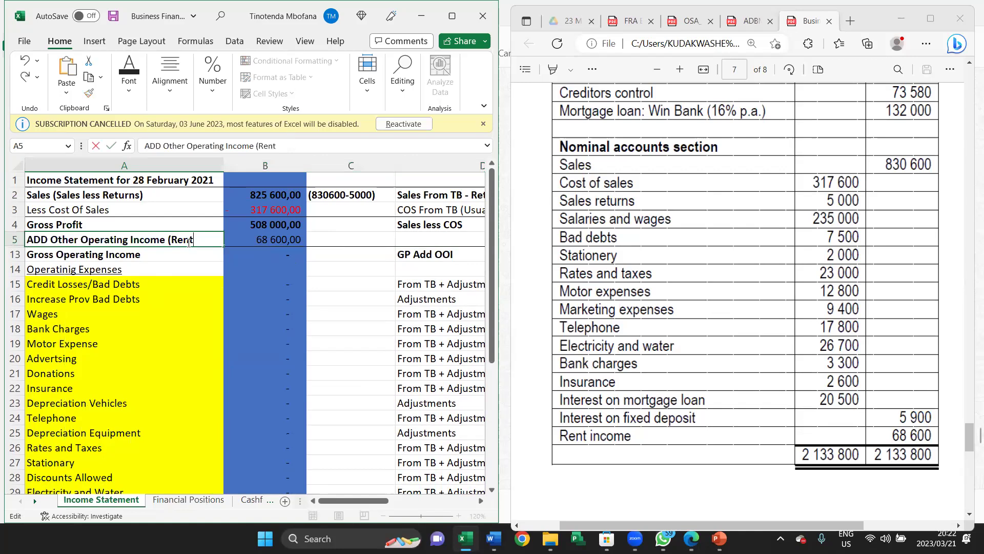
{"action": "type", "text": ")"}
{"action": "key", "text": "Return"}
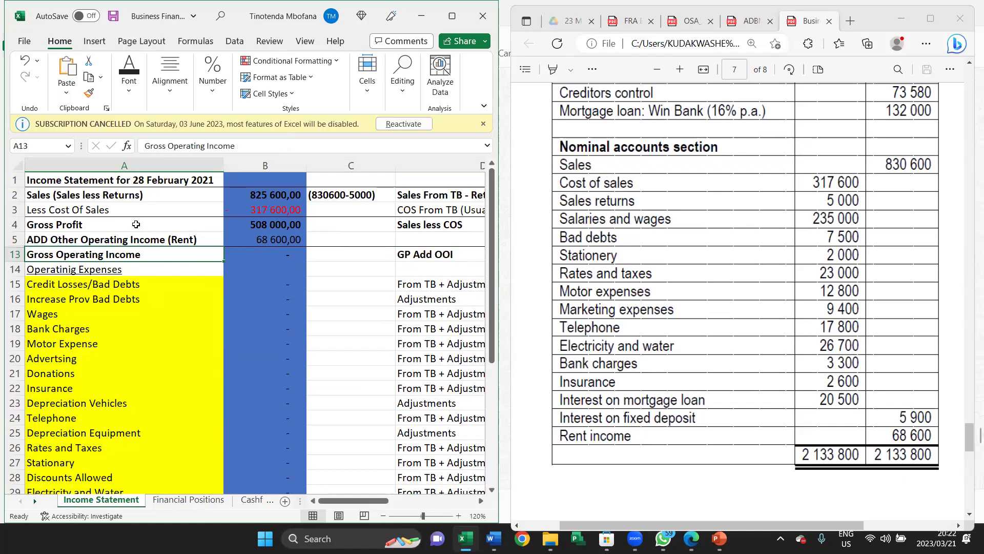
Enter =B4+B5 in B13 so Gross Operating Income shows 576 600,00
{"action": "left_click", "coordinate": [257, 255]}
{"action": "type", "text": "="}
{"action": "left_click", "coordinate": [262, 224]}
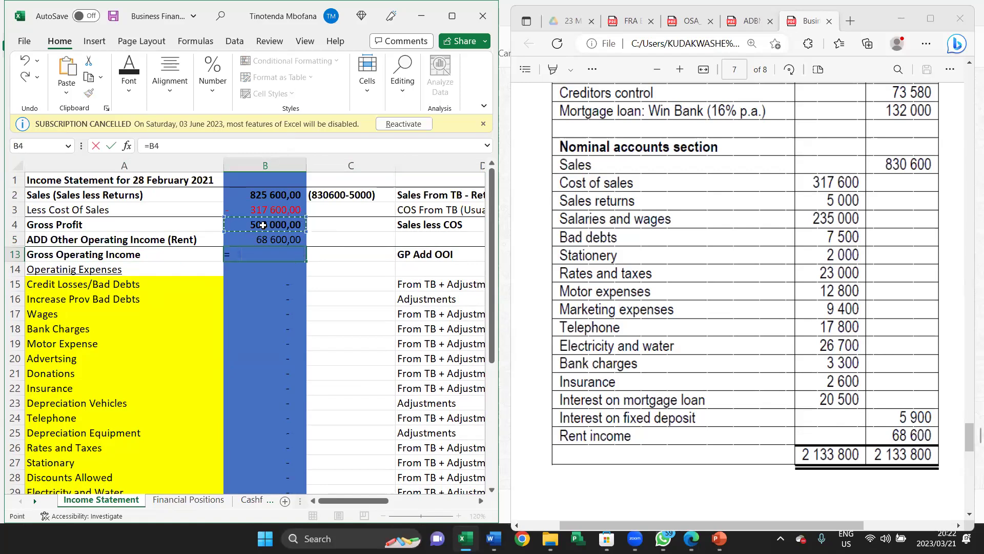
{"action": "type", "text": "+"}
{"action": "left_click", "coordinate": [264, 239]}
{"action": "key", "text": "Return"}
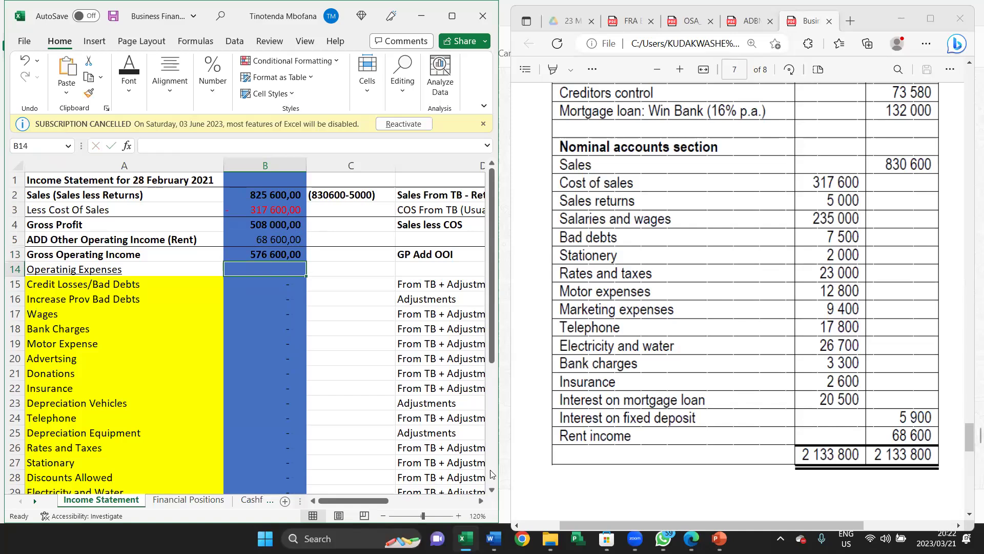
Compare the Gross Operating Income row against the trial balance PDF
{"action": "left_click", "coordinate": [579, 415]}
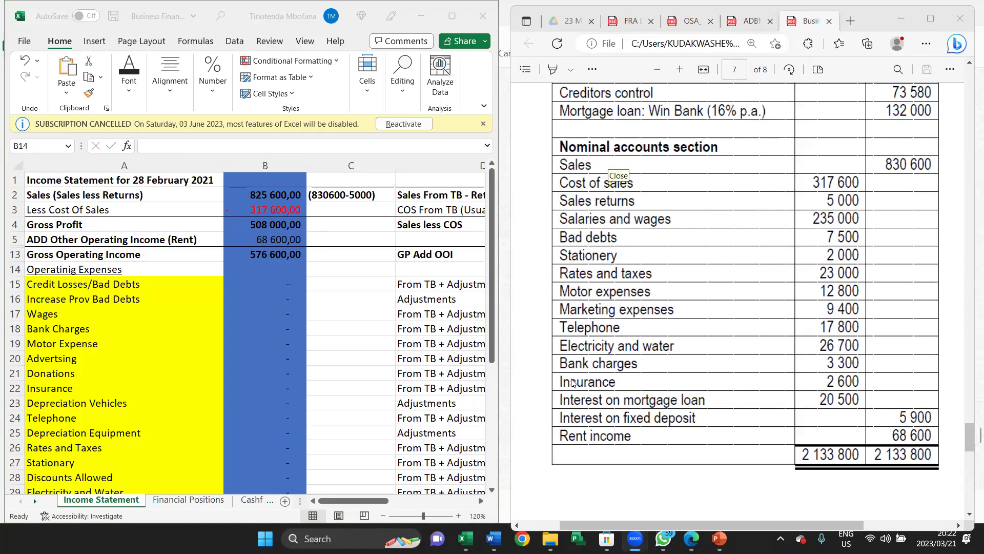
{"action": "left_click", "coordinate": [203, 316]}
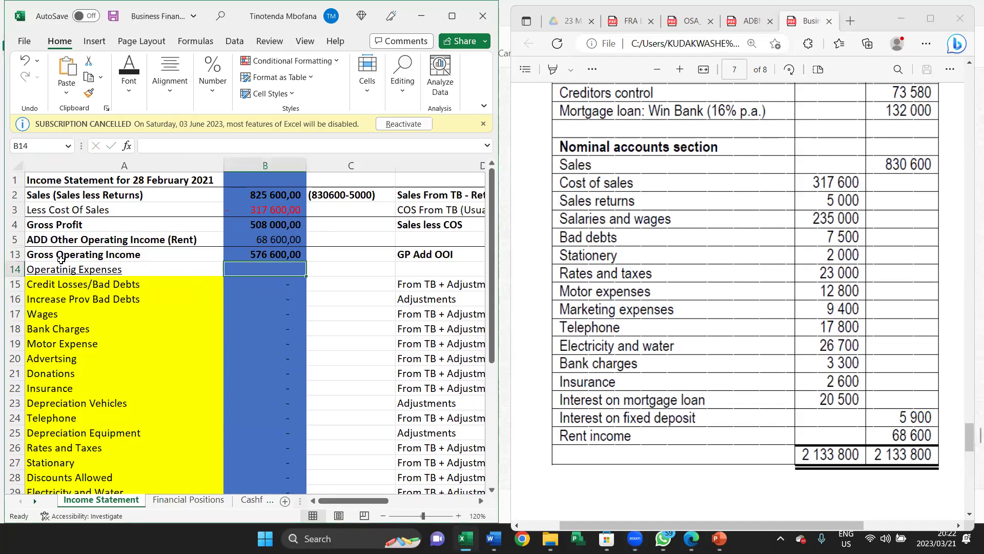
{"action": "left_click", "coordinate": [14, 254]}
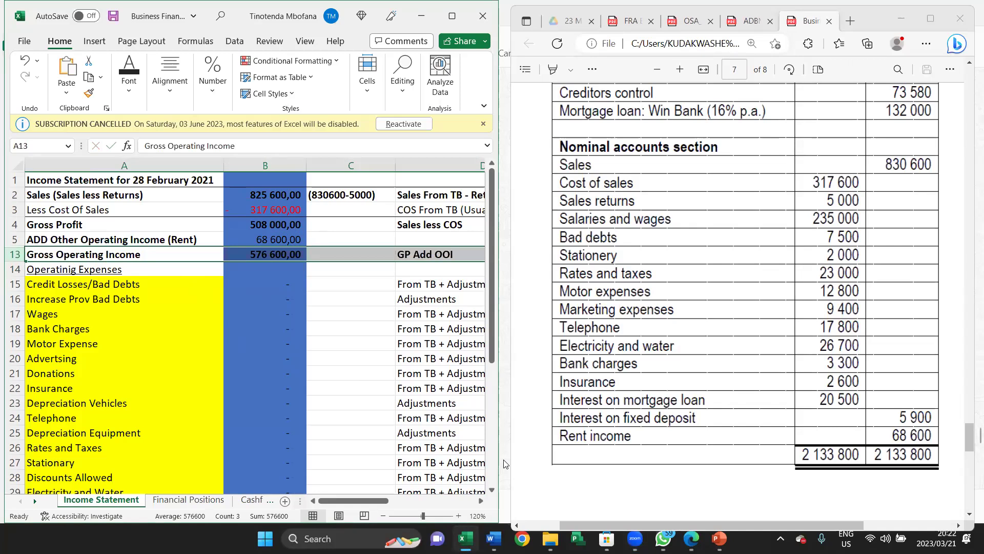
{"action": "left_click", "coordinate": [647, 452]}
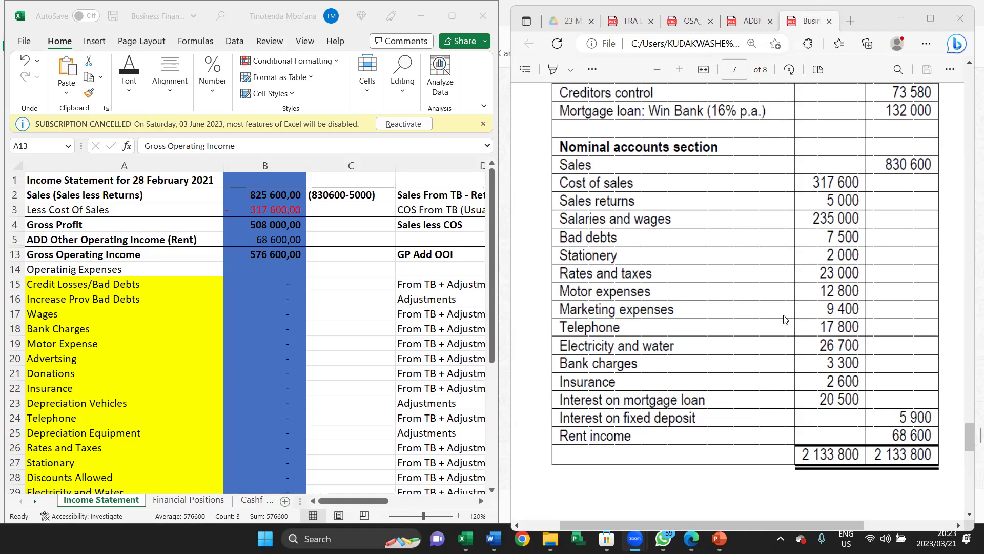
{"action": "left_click", "coordinate": [533, 337]}
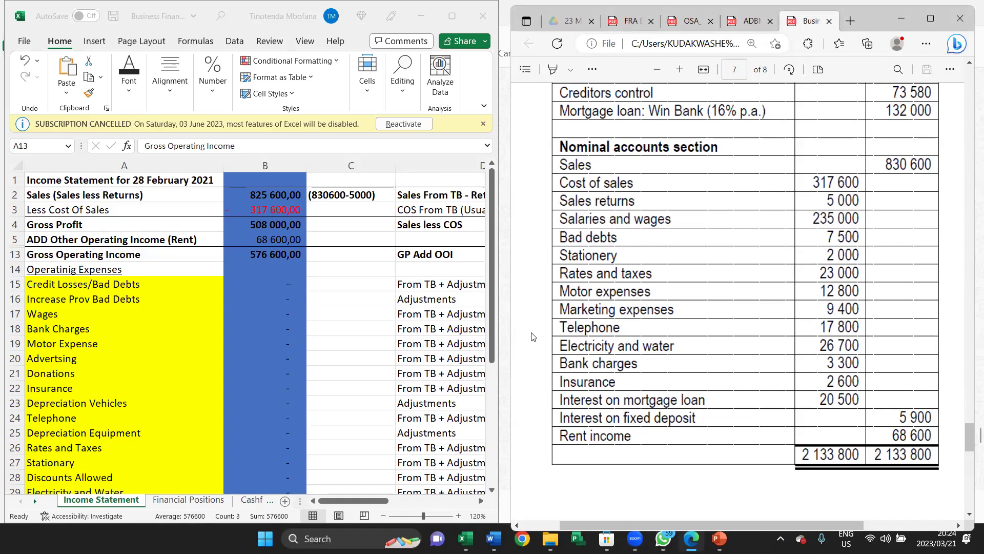
{"action": "left_click", "coordinate": [282, 290]}
{"action": "left_click", "coordinate": [277, 287]}
{"action": "key", "text": "Down"}
{"action": "key", "text": "Down"}
{"action": "key", "text": "Down"}
{"action": "key", "text": "Down"}
{"action": "key", "text": "Down"}
{"action": "key", "text": "Down"}
{"action": "key", "text": "Down"}
{"action": "key", "text": "Down"}
{"action": "key", "text": "Down"}
{"action": "key", "text": "Down"}
{"action": "key", "text": "Down"}
{"action": "key", "text": "Down"}
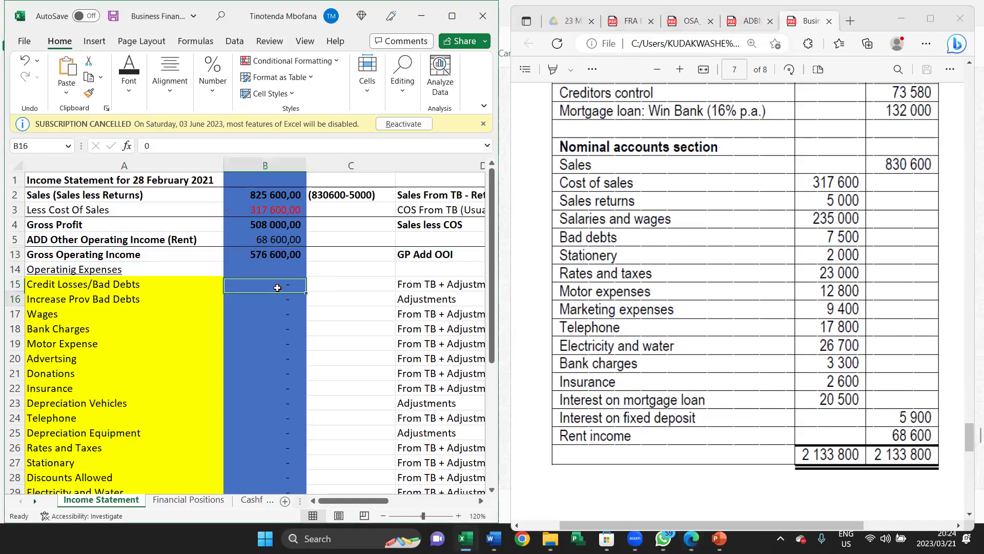
{"action": "key", "text": "Down"}
{"action": "key", "text": "Down"}
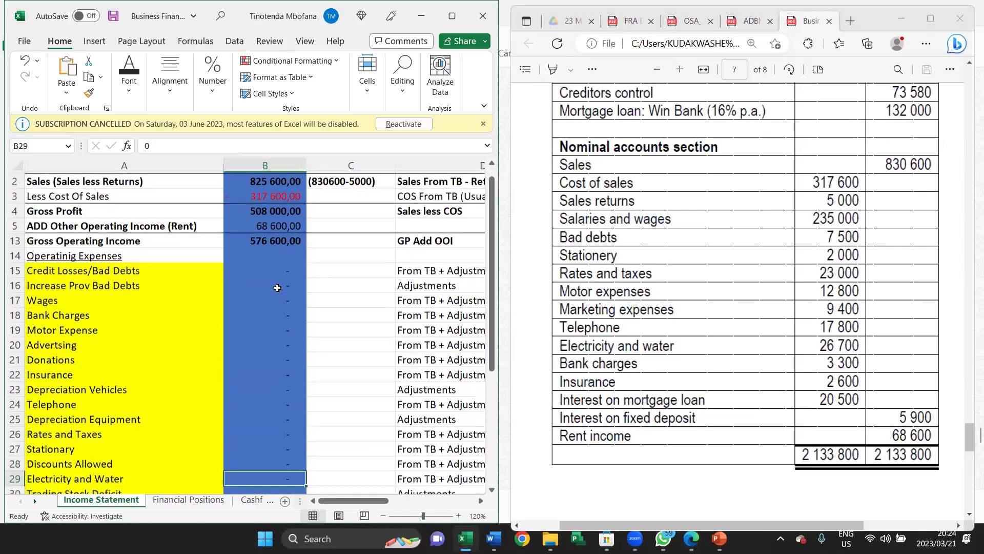
{"action": "key", "text": "Down"}
{"action": "key", "text": "Down"}
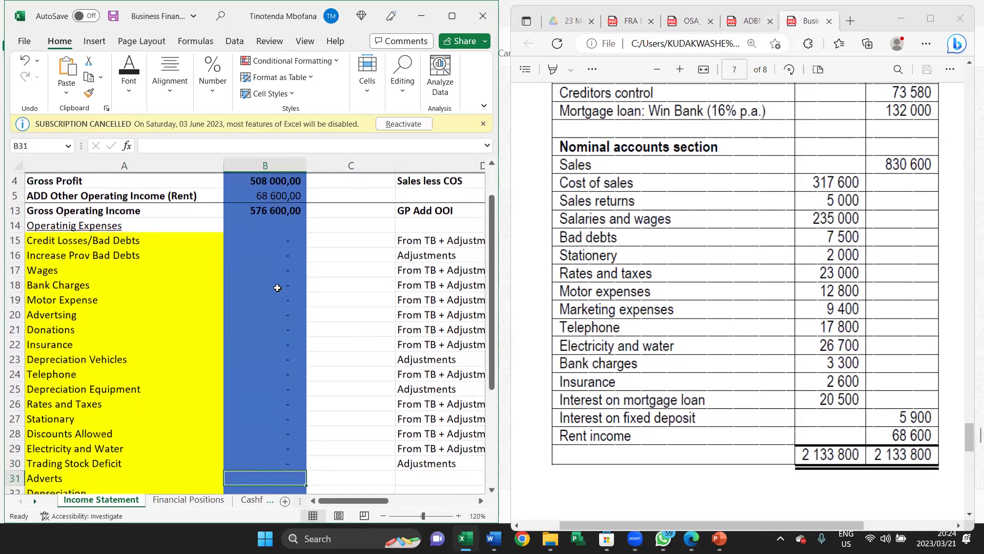
{"action": "left_click_drag", "start_coordinate": [123, 239], "coordinate": [116, 433]}
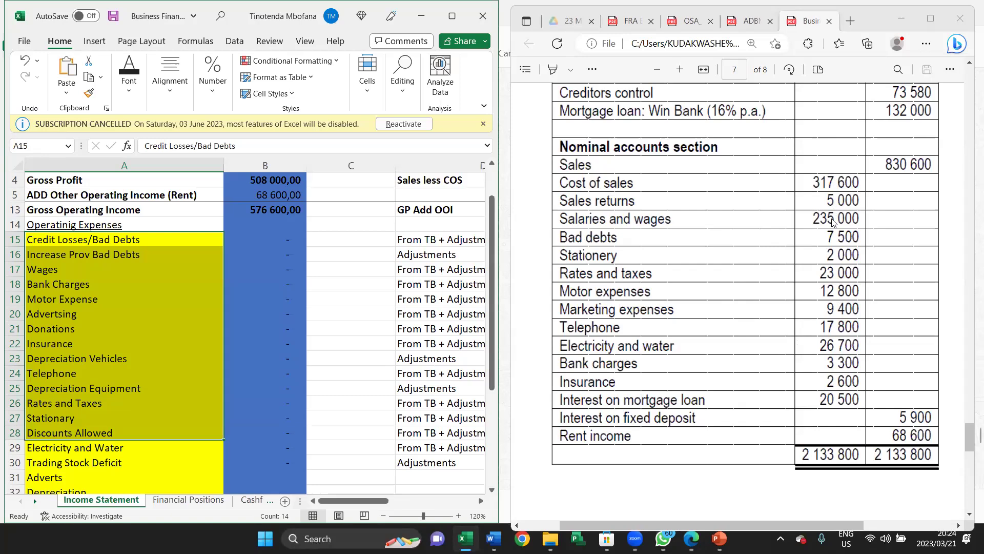
{"action": "left_click", "coordinate": [241, 338]}
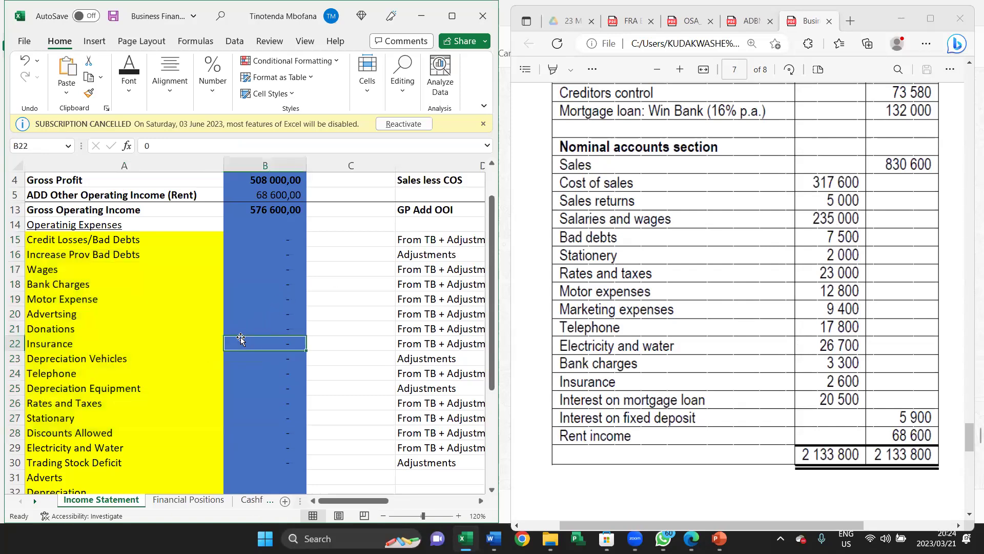
{"action": "left_click", "coordinate": [198, 318]}
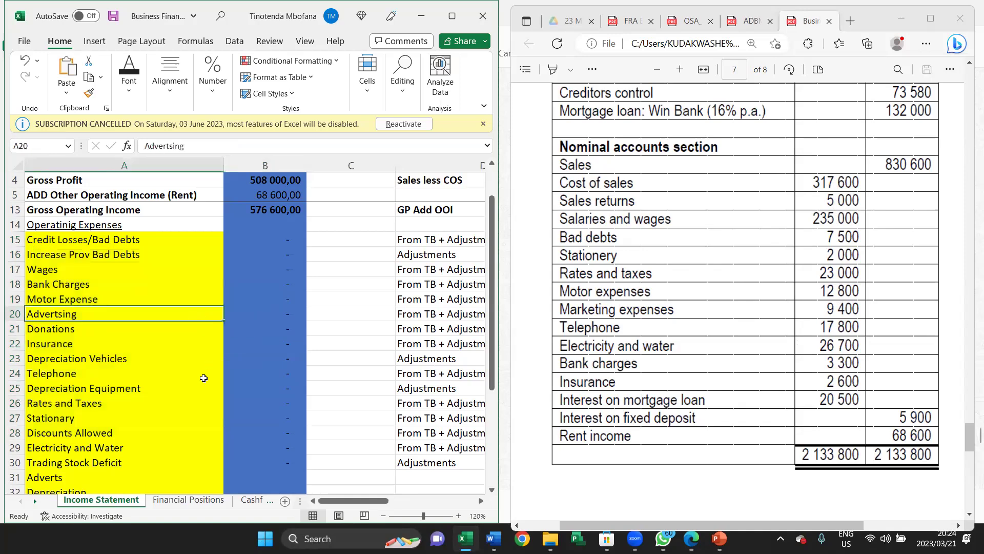
Enter Wages 235 000, Credit Losses 7 500 and Stationary 2 000 in column B
{"action": "left_click", "coordinate": [251, 270]}
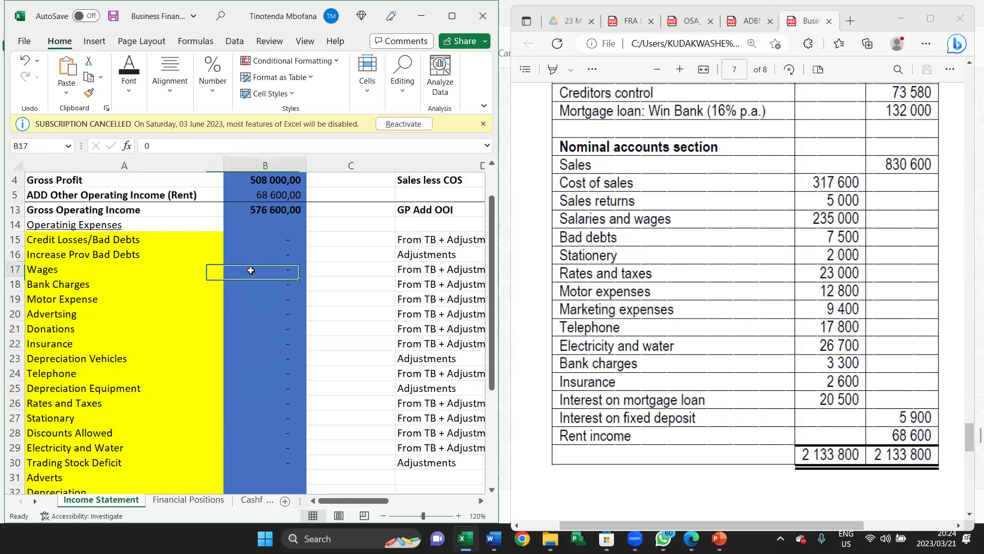
{"action": "type", "text": "235000"}
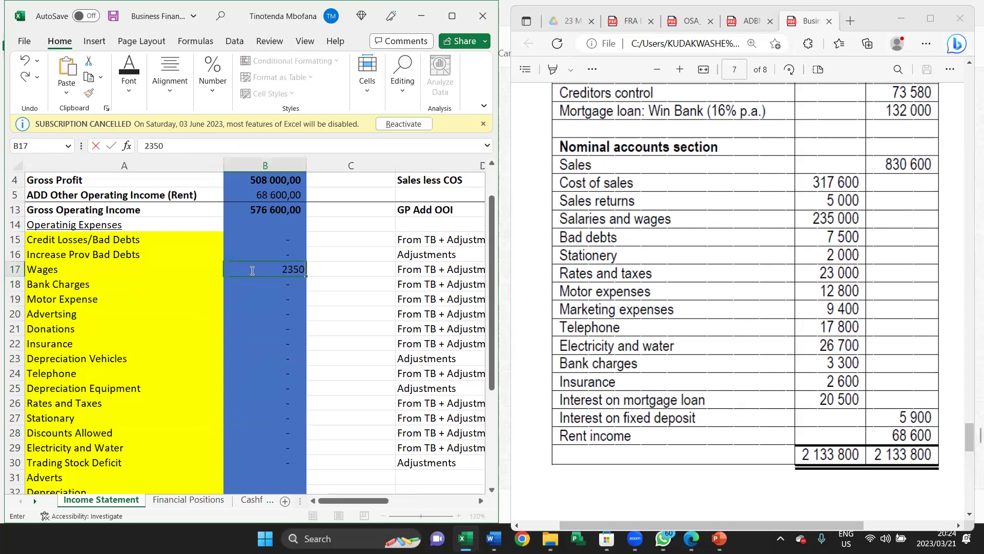
{"action": "key", "text": "Return"}
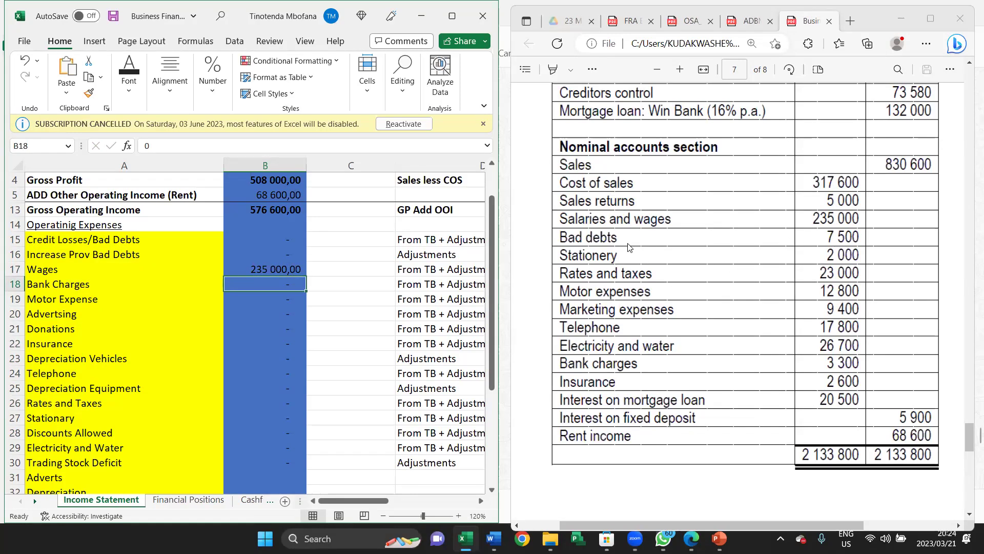
{"action": "left_click", "coordinate": [279, 242]}
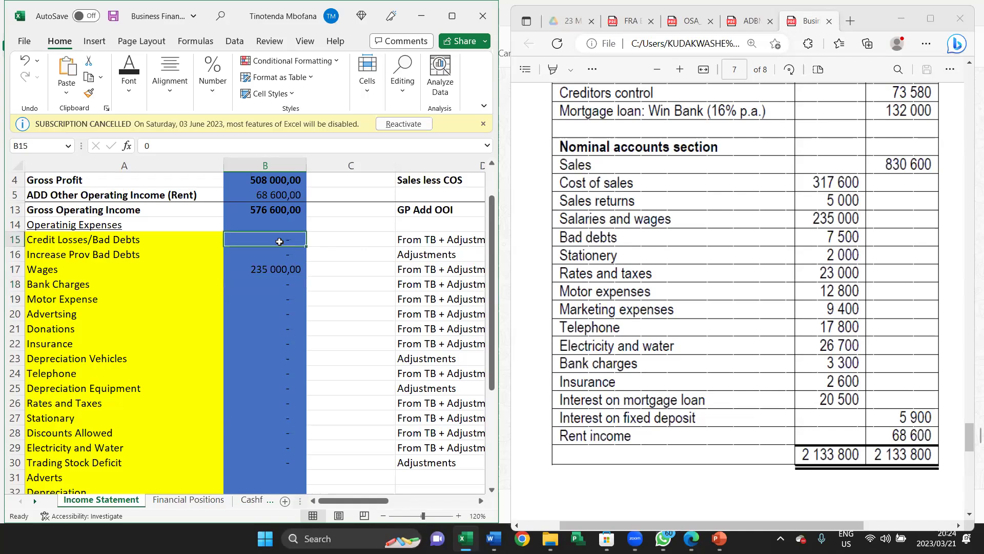
{"action": "type", "text": "7500"}
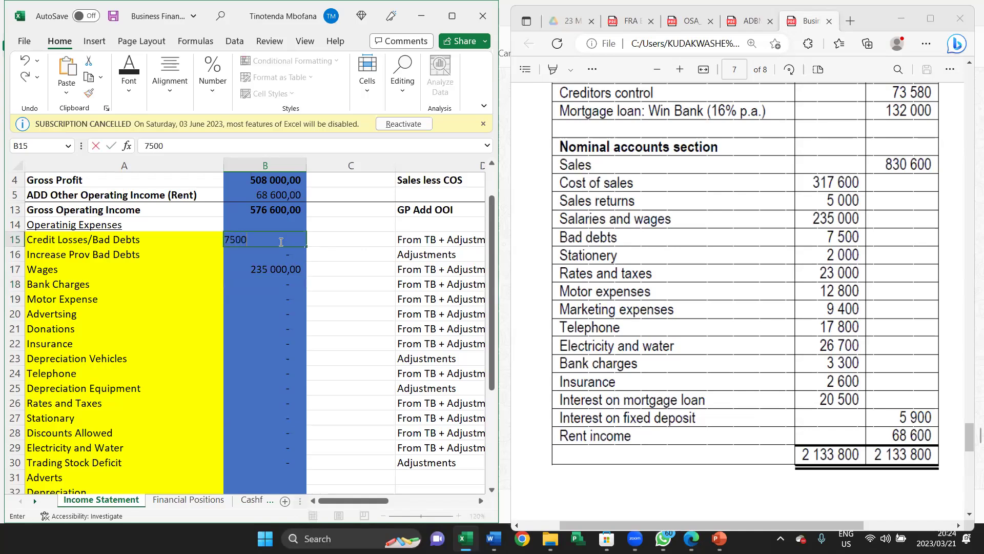
{"action": "key", "text": "Return"}
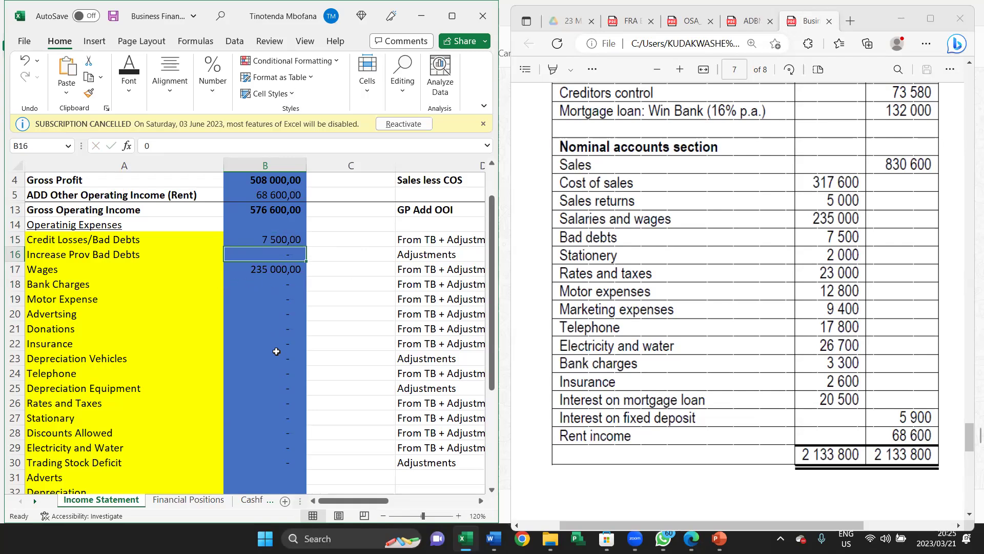
{"action": "left_click", "coordinate": [267, 413]}
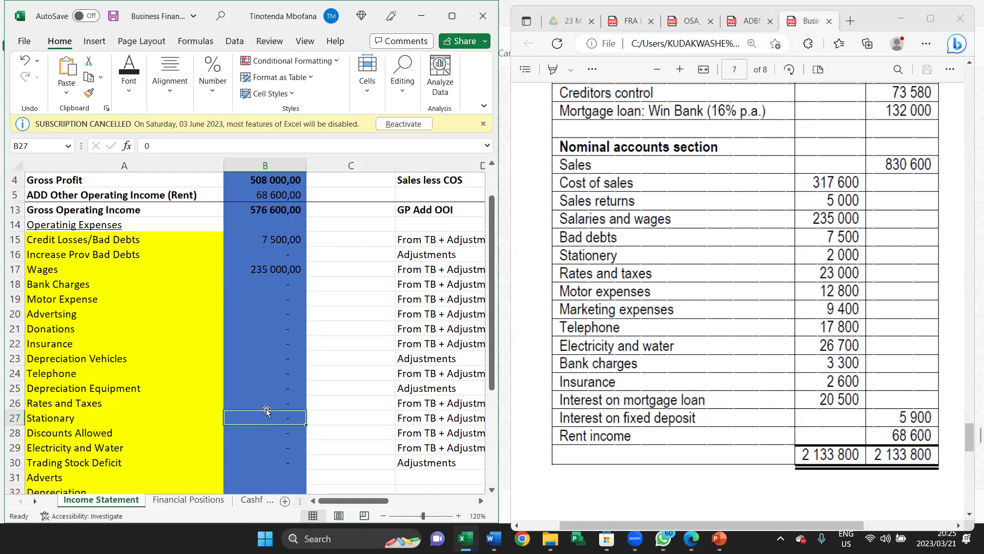
{"action": "type", "text": "2000"}
{"action": "key", "text": "Return"}
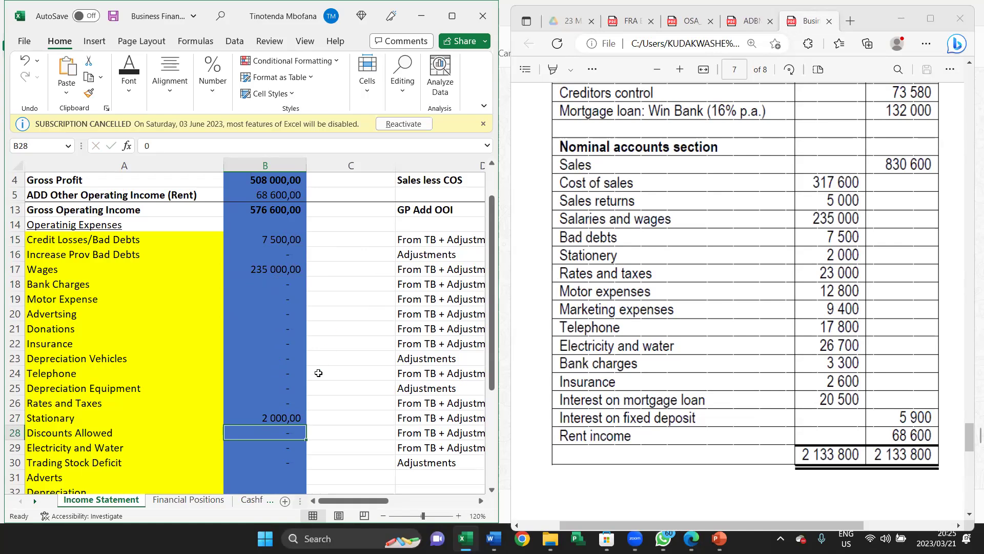
Enter Rates and Taxes 23 000 and Motor Expense 12 800
{"action": "left_click", "coordinate": [268, 403]}
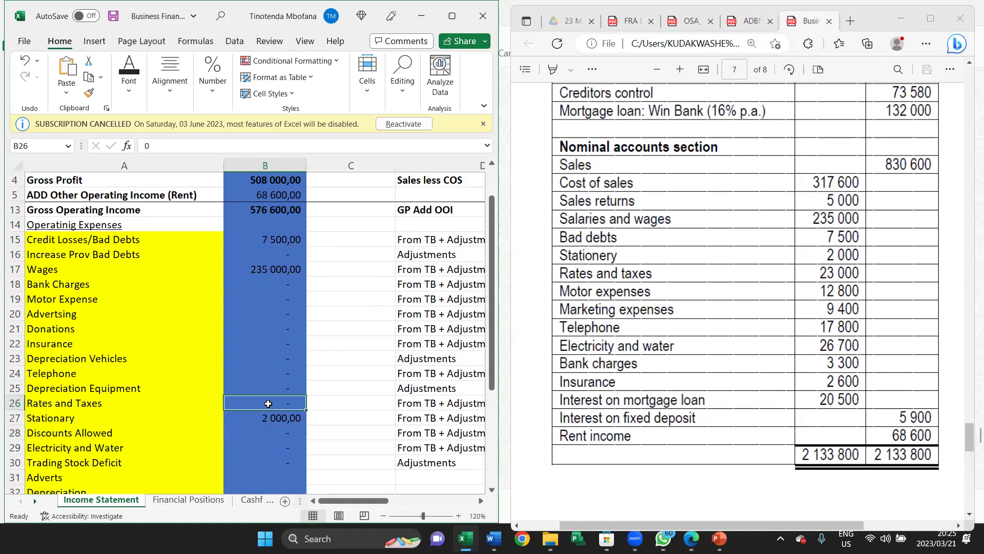
{"action": "type", "text": "23000"}
{"action": "key", "text": "ctrl+Return"}
{"action": "key", "text": "Return"}
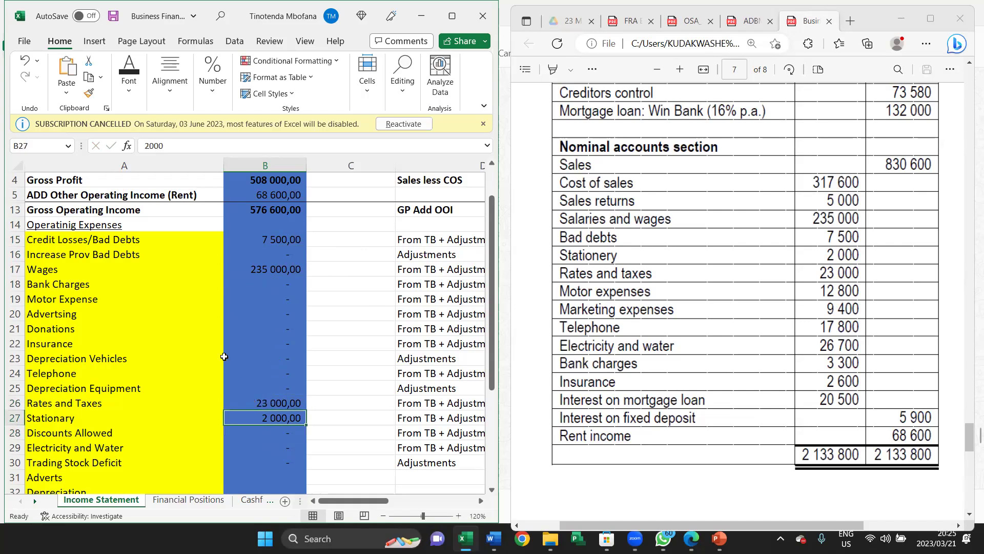
{"action": "left_click", "coordinate": [249, 299]}
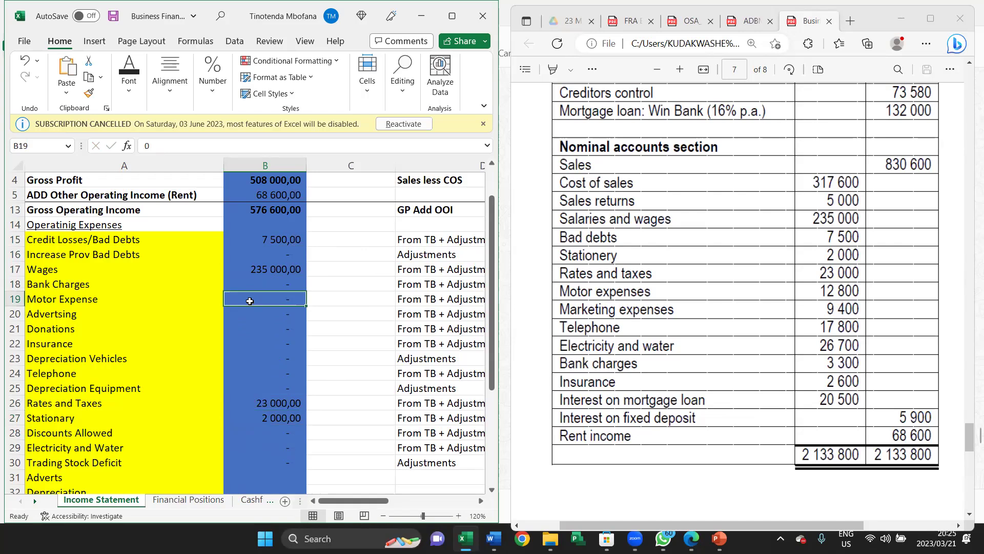
{"action": "type", "text": "12800"}
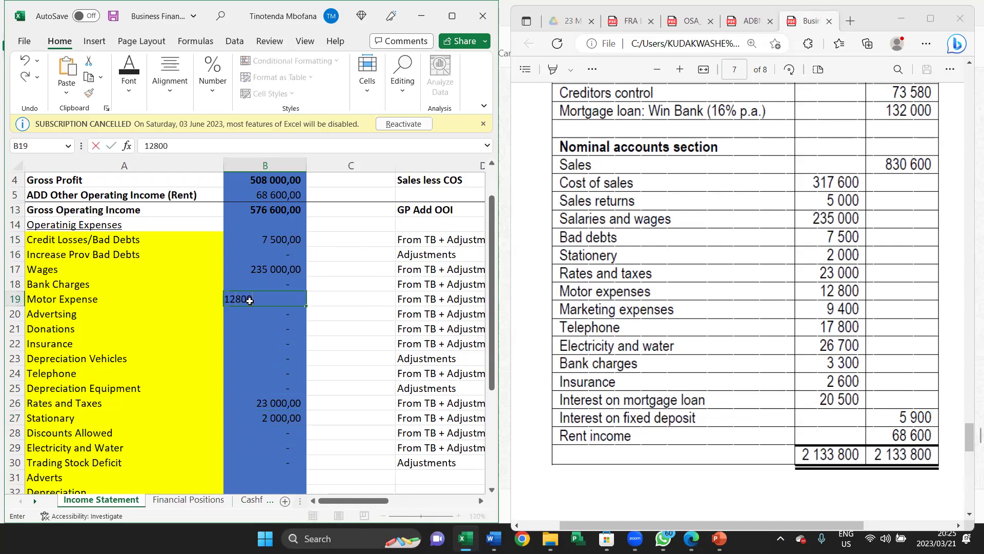
{"action": "key", "text": "Return"}
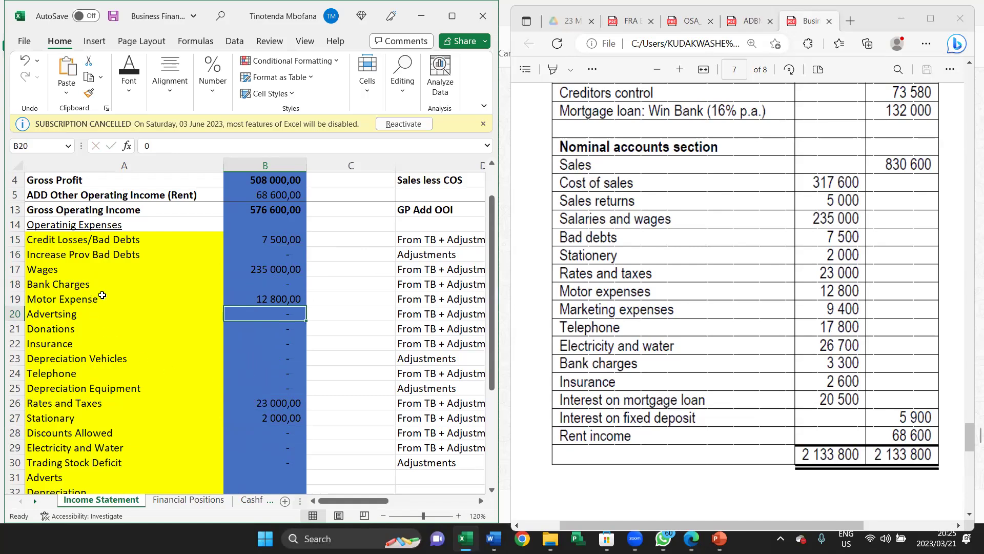
{"action": "left_click", "coordinate": [95, 315]}
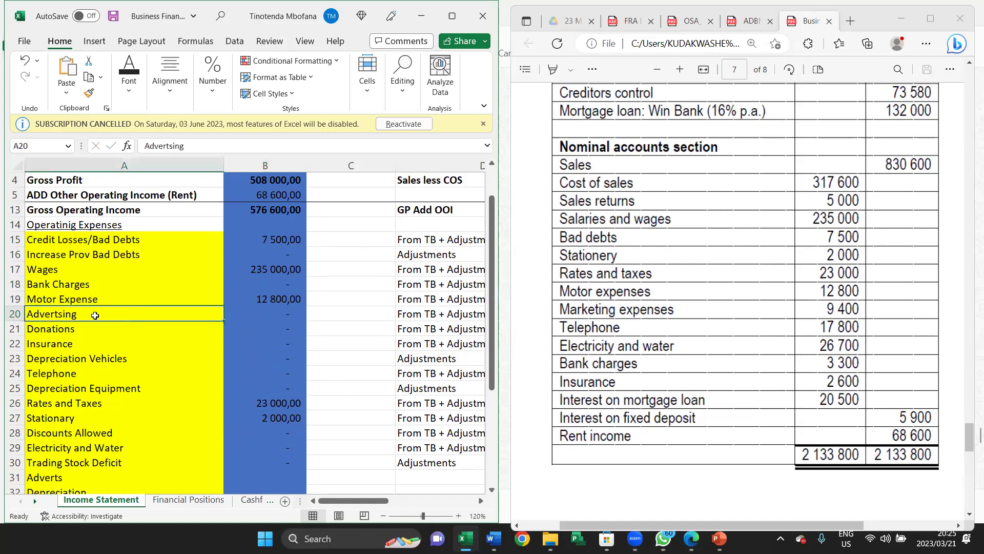
Rename Advertsing to Marketing Expenses with 9 400, and enter Telephone 17 800
{"action": "type", "text": "Marketing"}
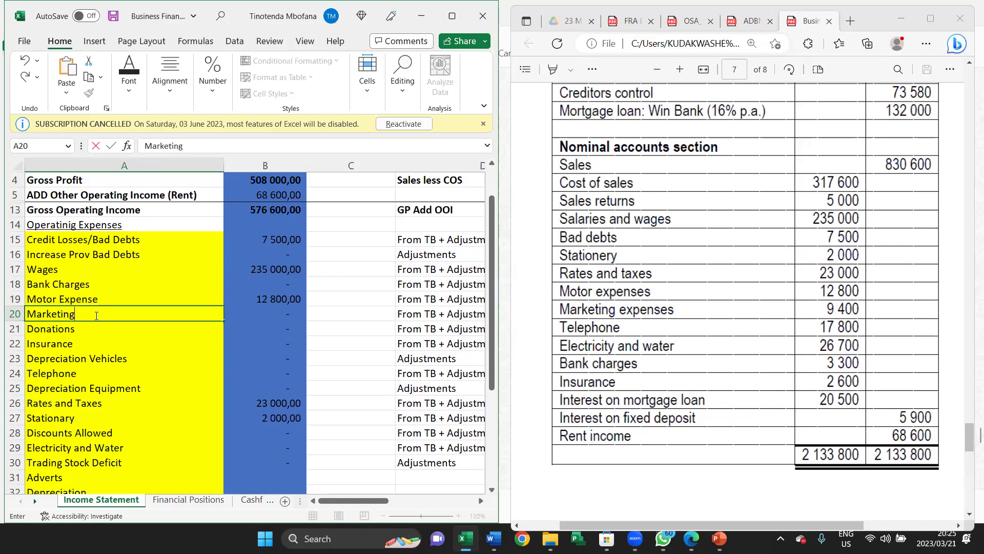
{"action": "type", "text": " Expenses"}
{"action": "key", "text": "Tab"}
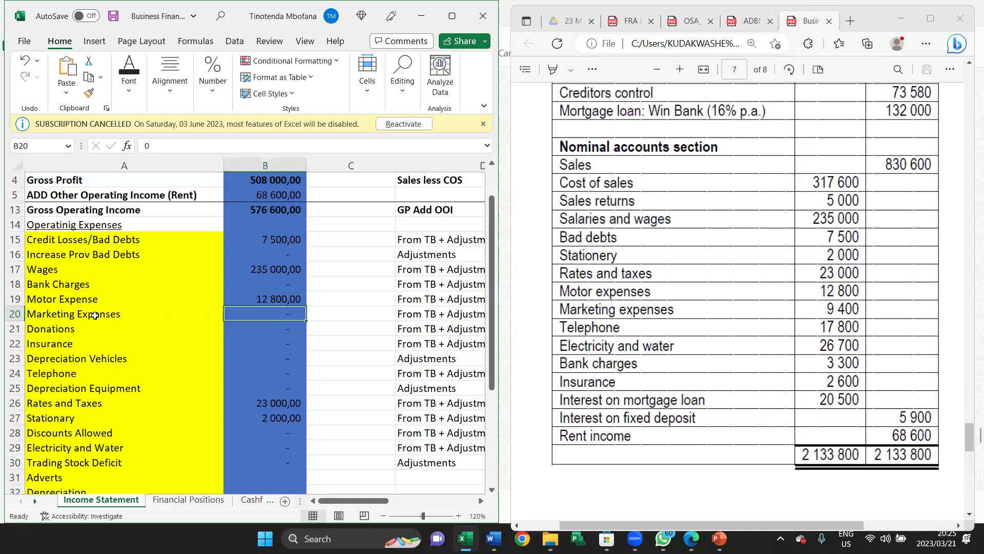
{"action": "type", "text": "9400"}
{"action": "key", "text": "Return"}
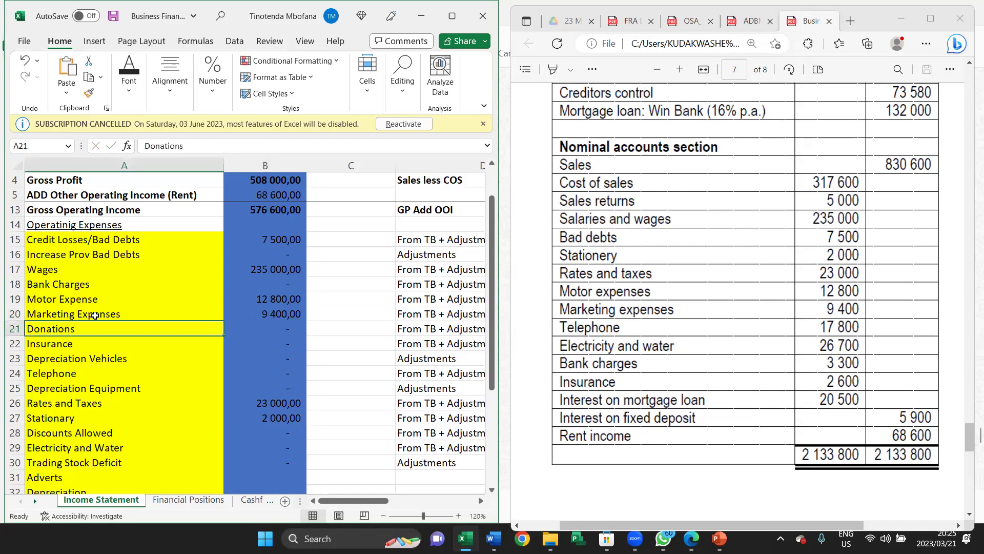
{"action": "left_click", "coordinate": [256, 377]}
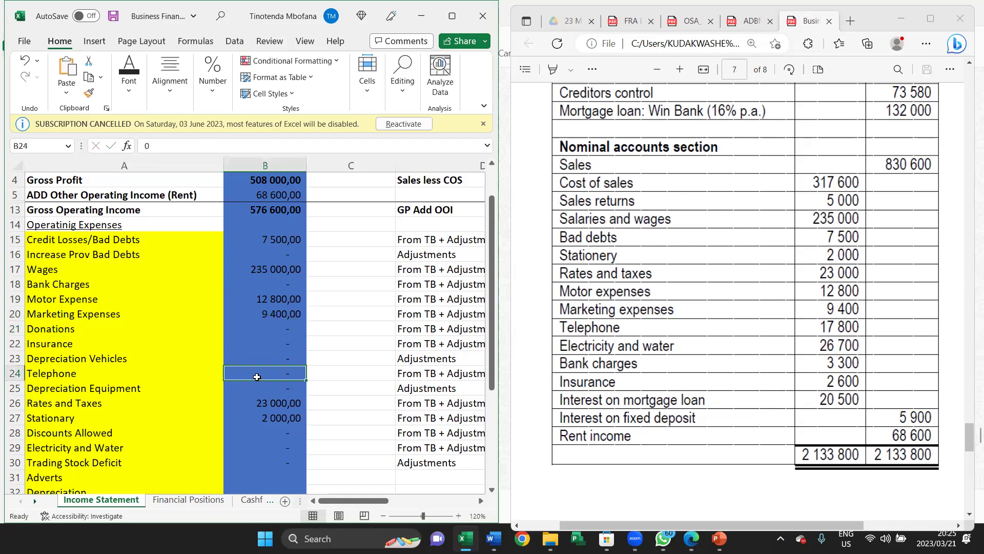
{"action": "type", "text": "17800"}
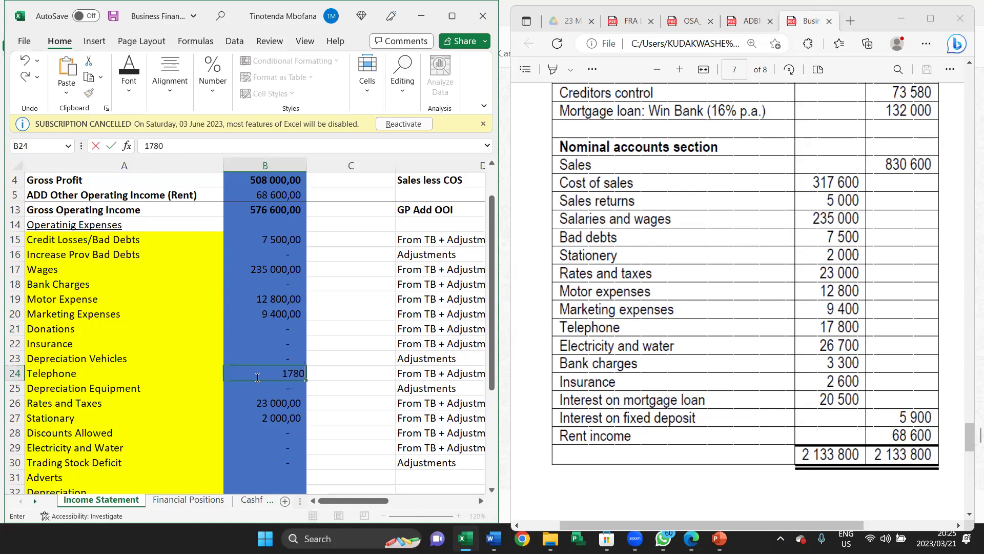
{"action": "key", "text": "Return"}
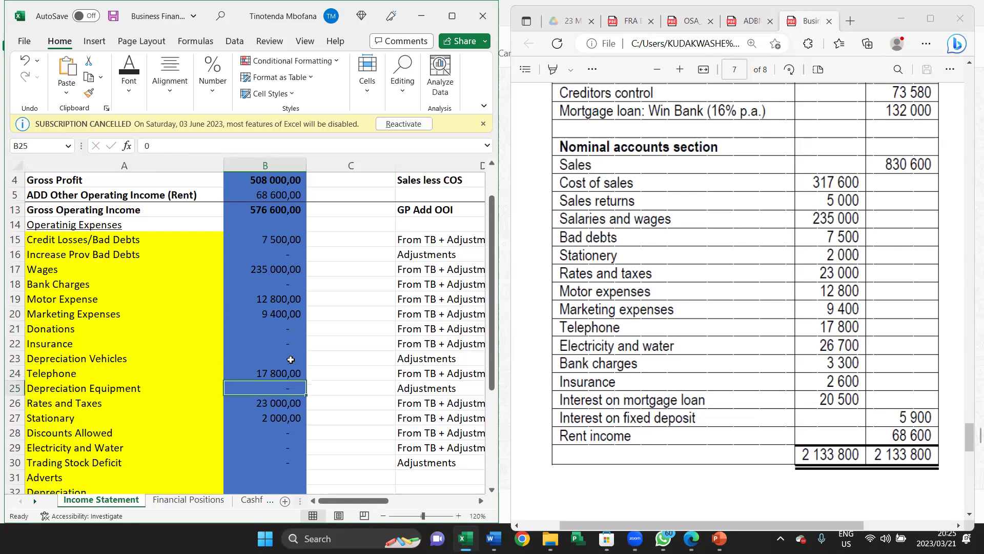
Enter Electricity and Water 26 700, Bank Charges 3 300 and Insurance 2 600
{"action": "left_click", "coordinate": [264, 443]}
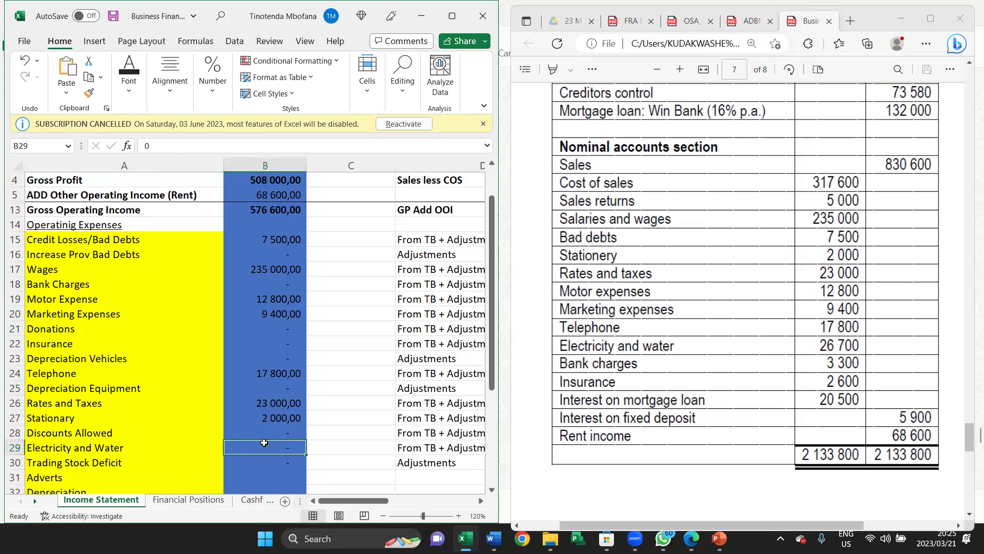
{"action": "type", "text": "26700"}
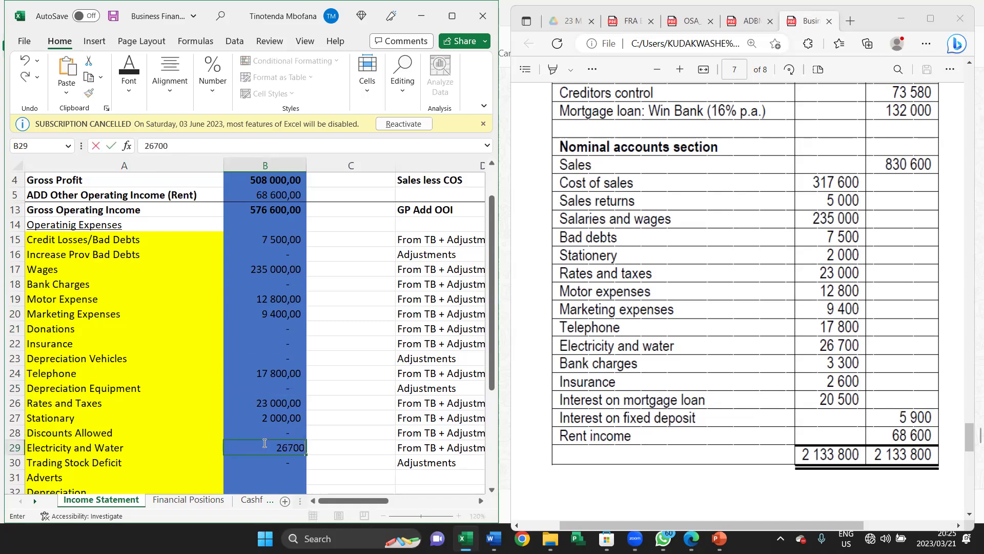
{"action": "key", "text": "ctrl+Return"}
{"action": "key", "text": "Return"}
{"action": "scroll", "coordinate": [264, 442], "scroll_direction": "down", "scroll_amount": 4}
{"action": "scroll", "coordinate": [252, 337], "scroll_direction": "up", "scroll_amount": 5}
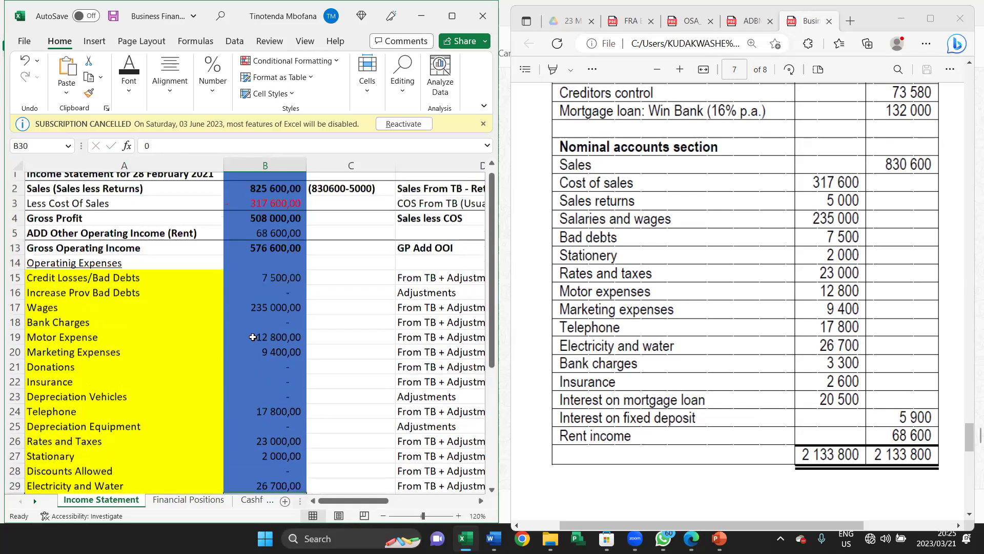
{"action": "left_click", "coordinate": [274, 324]}
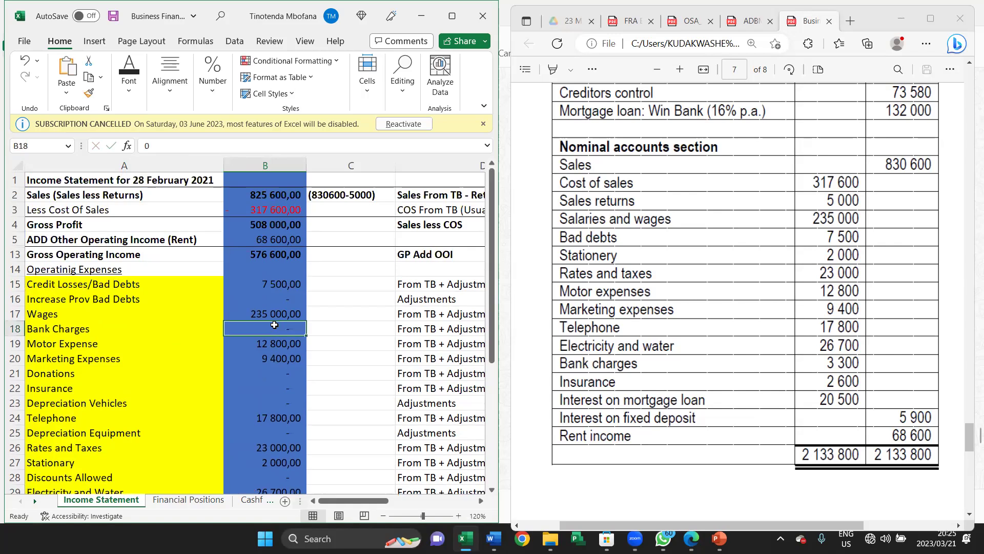
{"action": "type", "text": "3300"}
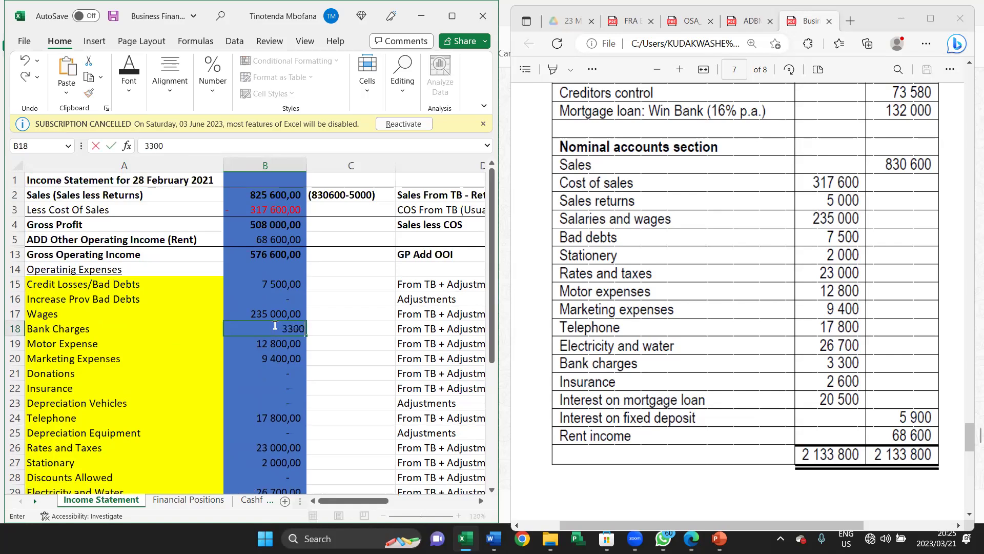
{"action": "key", "text": "Return"}
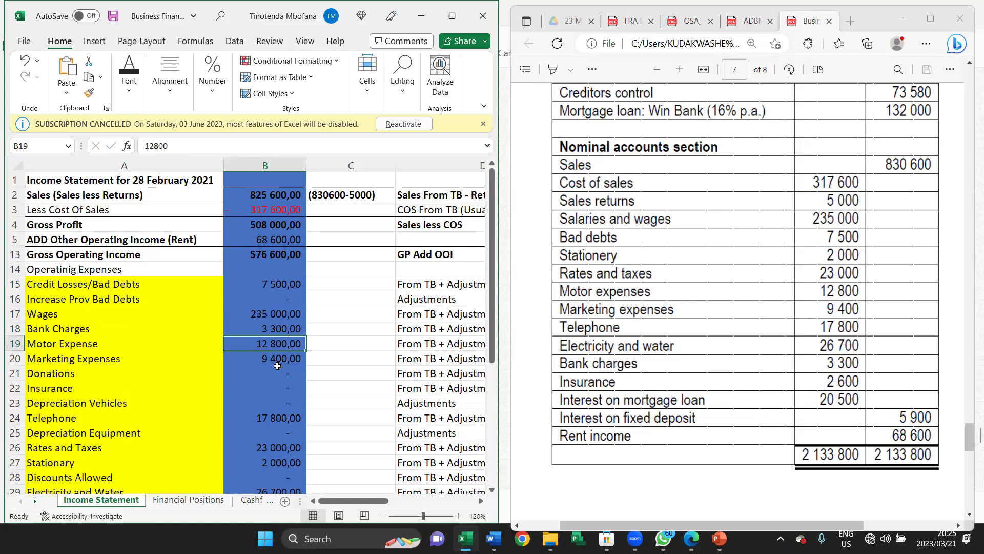
{"action": "left_click", "coordinate": [276, 390]}
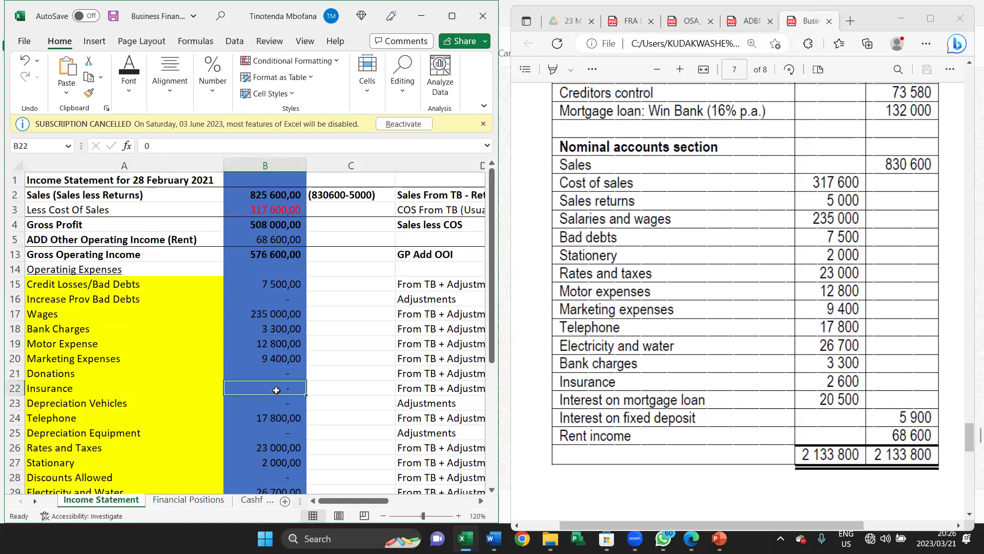
{"action": "type", "text": "2600"}
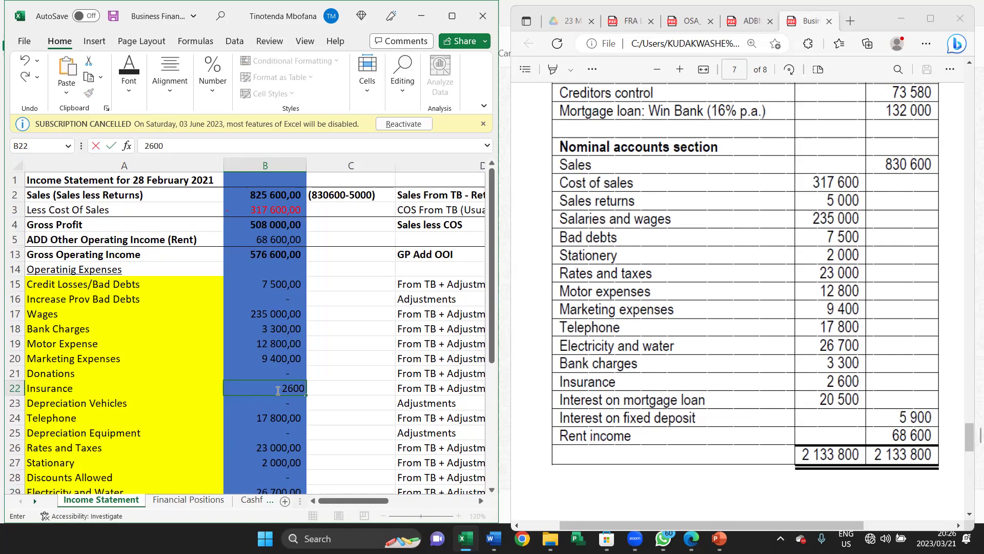
{"action": "key", "text": "Return"}
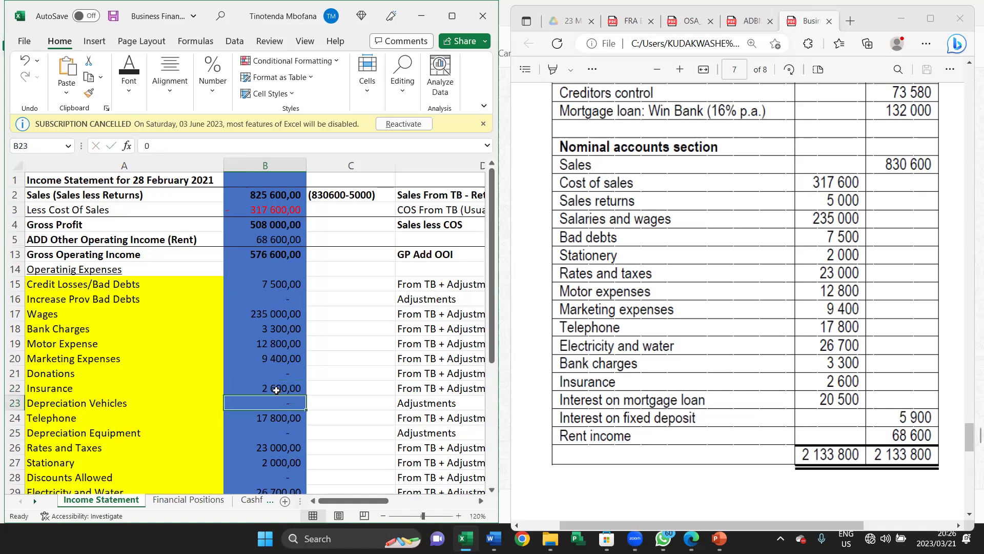